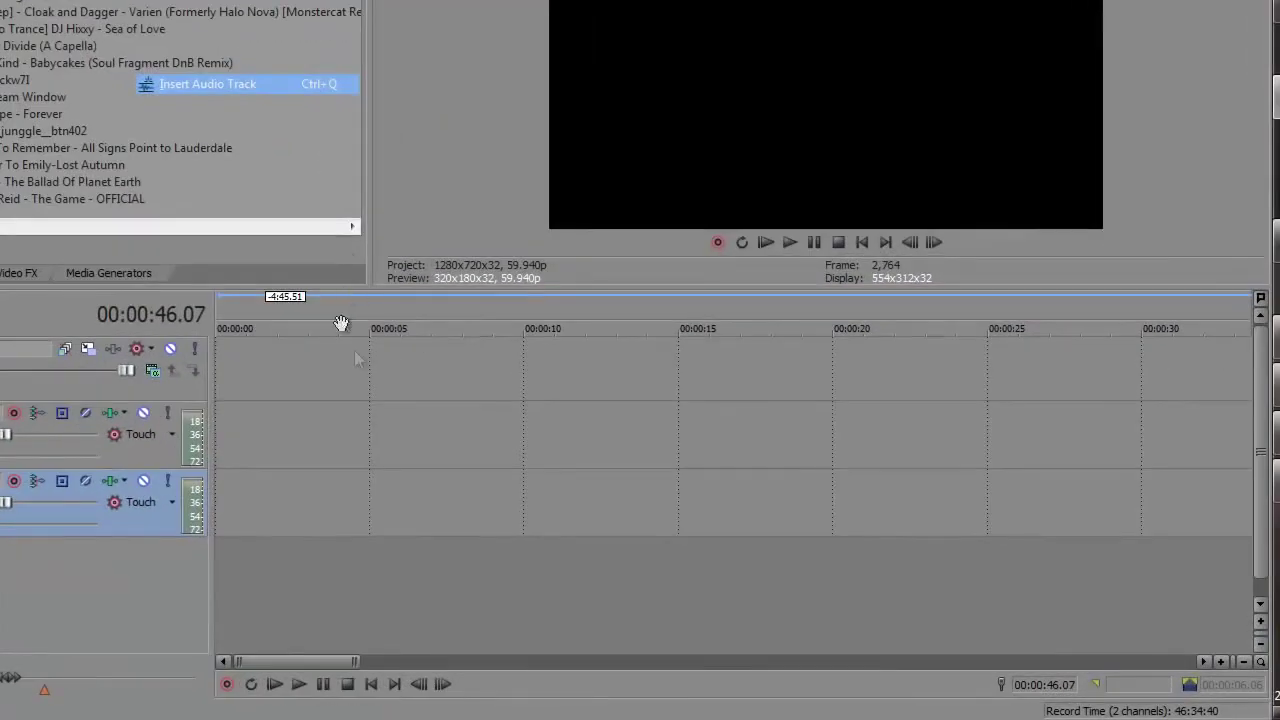
Place the B.O.B - Airplanes song from the My Music folder at the start of the lowest audio track.
{"action": "left_click", "coordinate": [356, 410]}
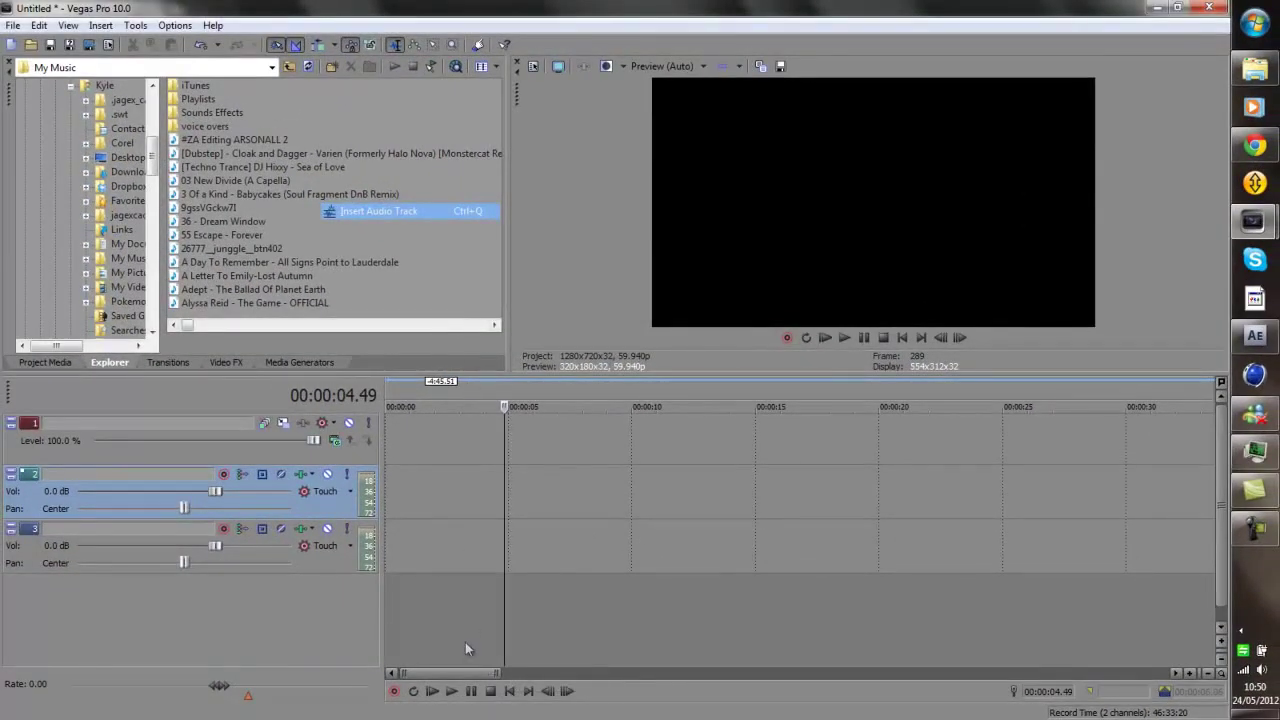
{"action": "left_click", "coordinate": [509, 691]}
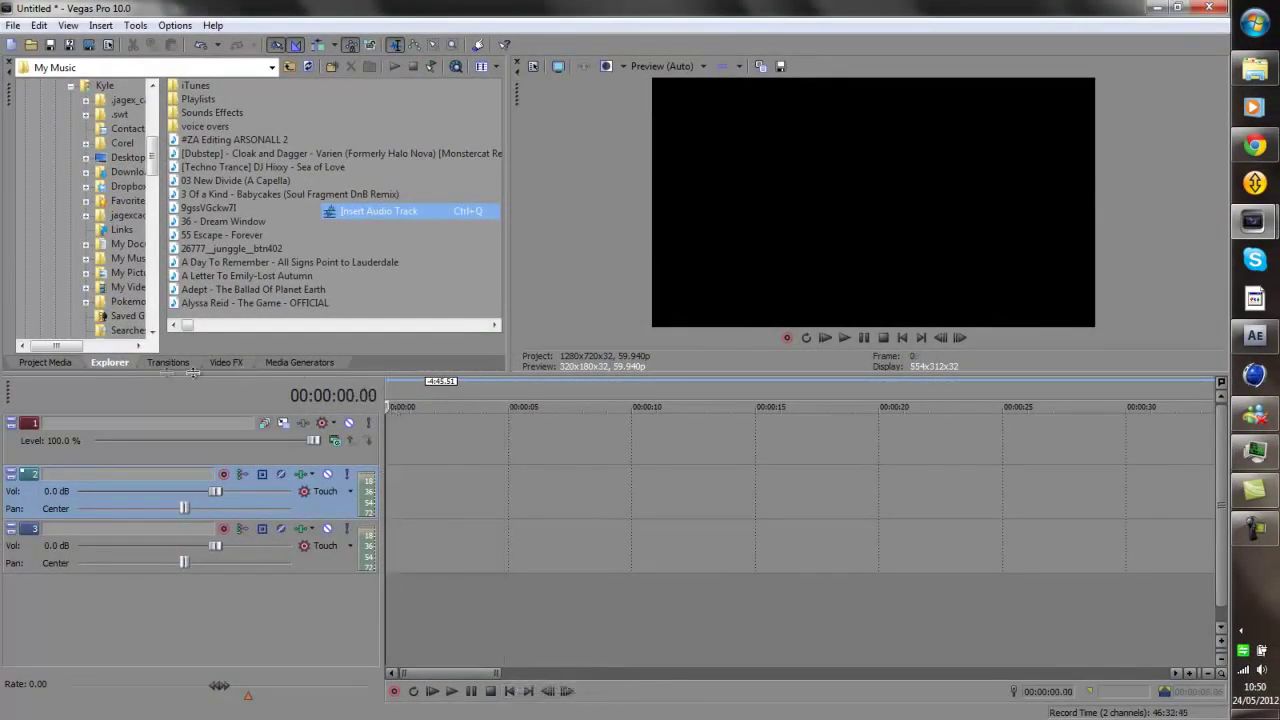
{"action": "left_click", "coordinate": [50, 364]}
{"action": "left_click", "coordinate": [123, 366]}
{"action": "left_click_drag", "start_coordinate": [154, 166], "coordinate": [253, 268]}
{"action": "scroll", "coordinate": [384, 288], "scroll_direction": "down", "scroll_amount": 3}
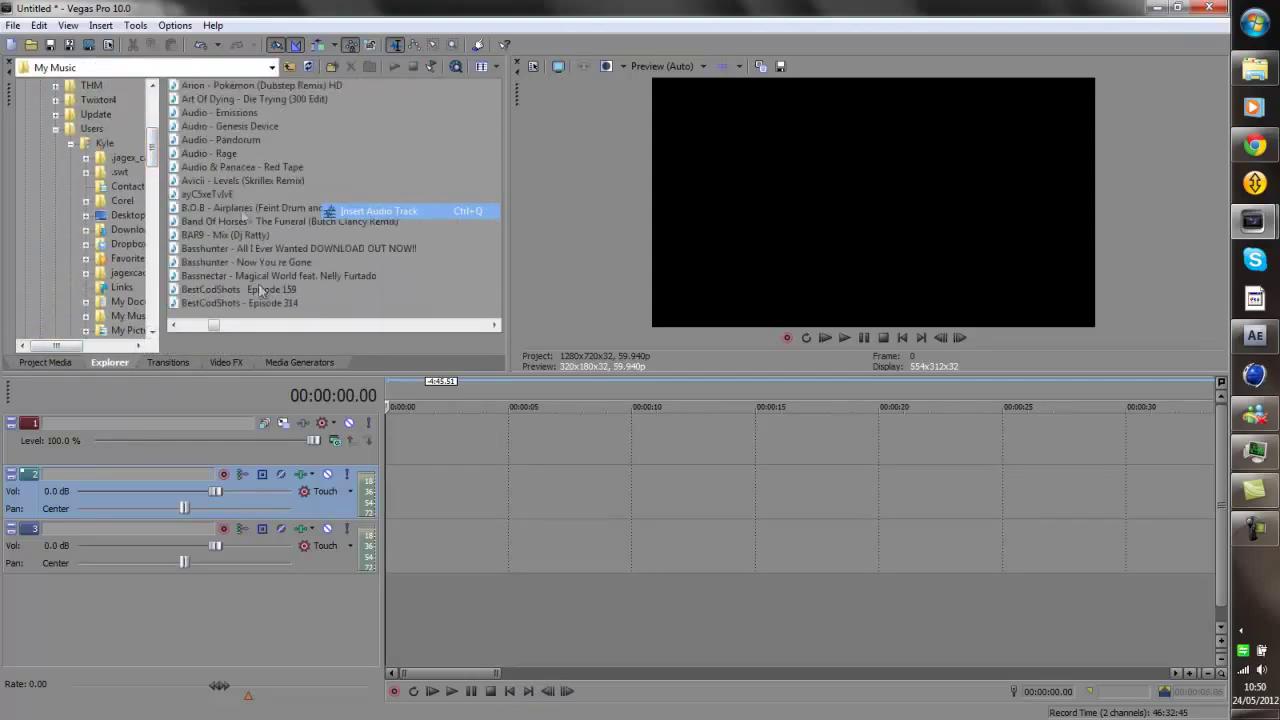
{"action": "left_click", "coordinate": [266, 209]}
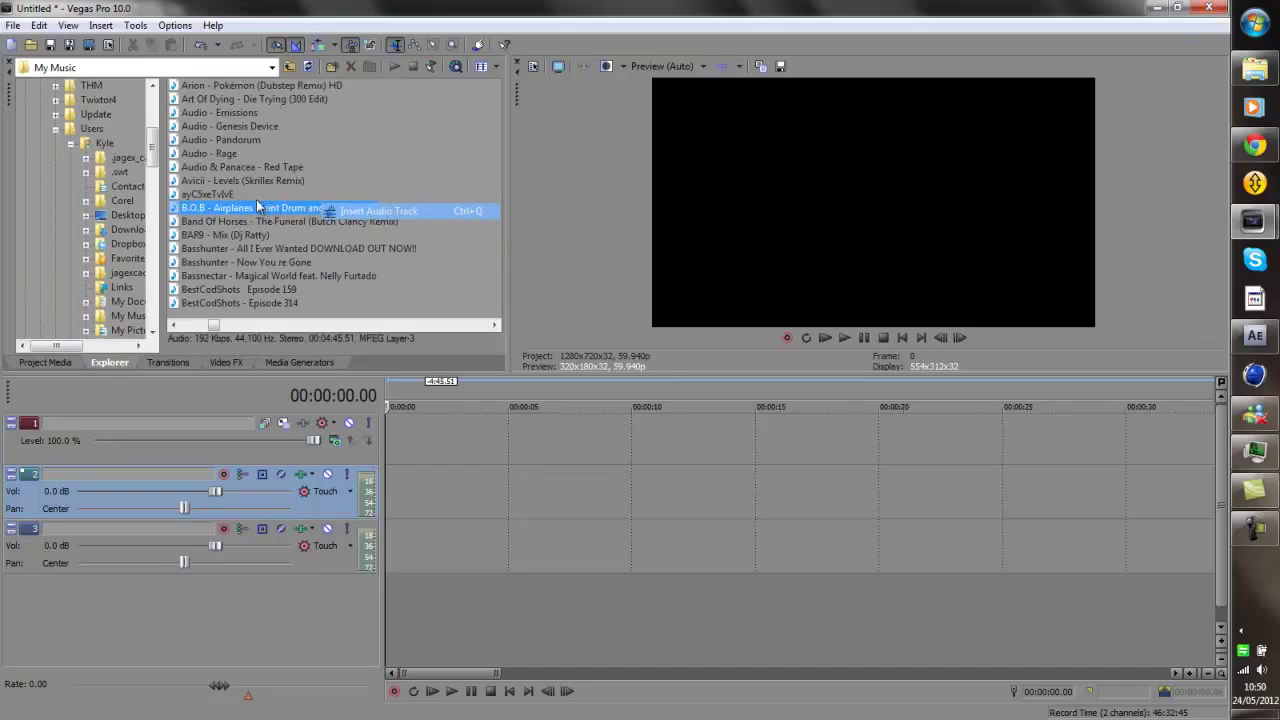
{"action": "left_click_drag", "start_coordinate": [259, 214], "coordinate": [393, 555]}
{"action": "left_click", "coordinate": [833, 546]}
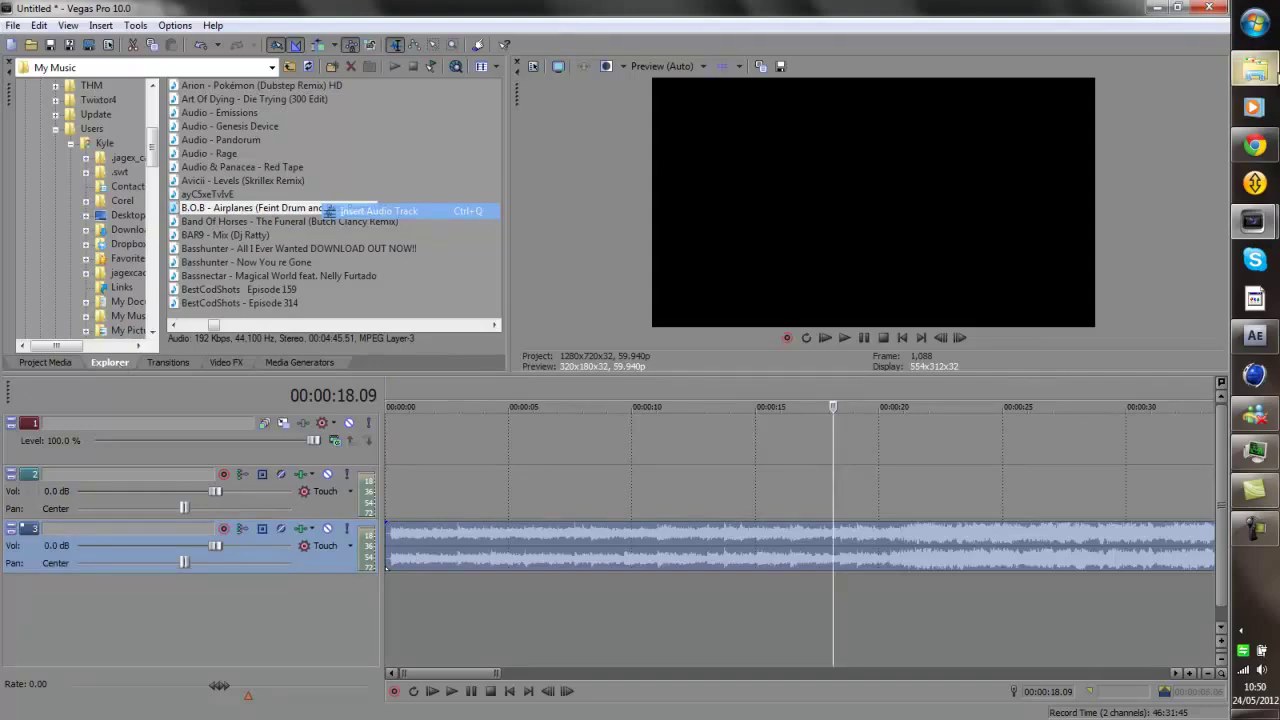
Switch to Windows Explorer and add the "rage wetwork quad feed" clip from the cod4 clips folder to the timeline at about 9 seconds.
{"action": "left_click", "coordinate": [1255, 70]}
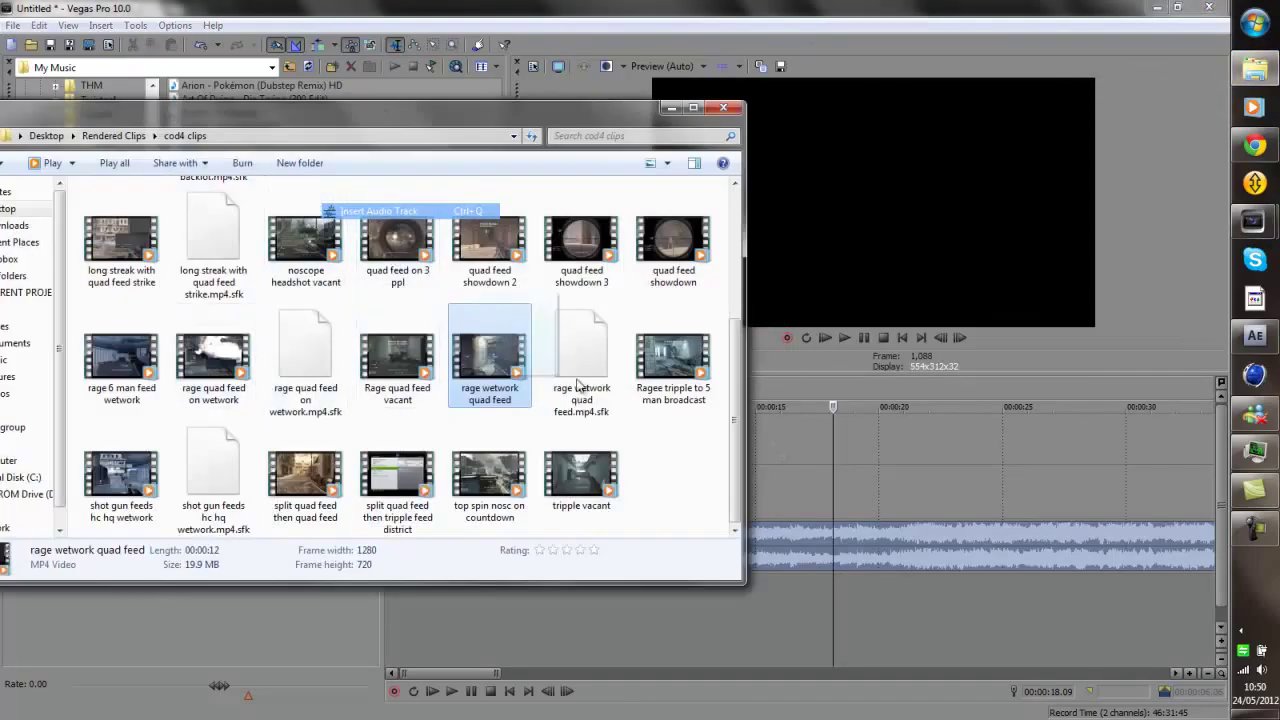
{"action": "left_click_drag", "start_coordinate": [577, 385], "coordinate": [634, 442]}
{"action": "left_click", "coordinate": [546, 484]}
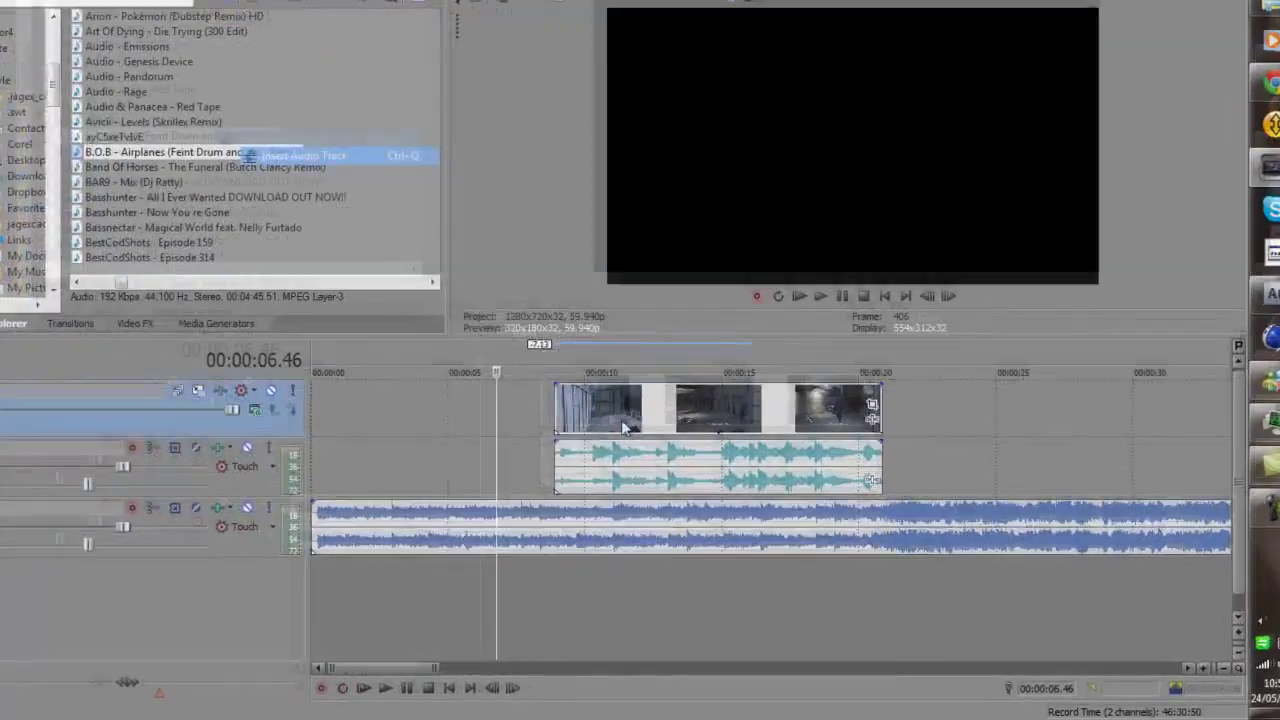
Turn off Maintain aspect ratio and set Disable resample in the video clip's event properties.
{"action": "left_click", "coordinate": [622, 424]}
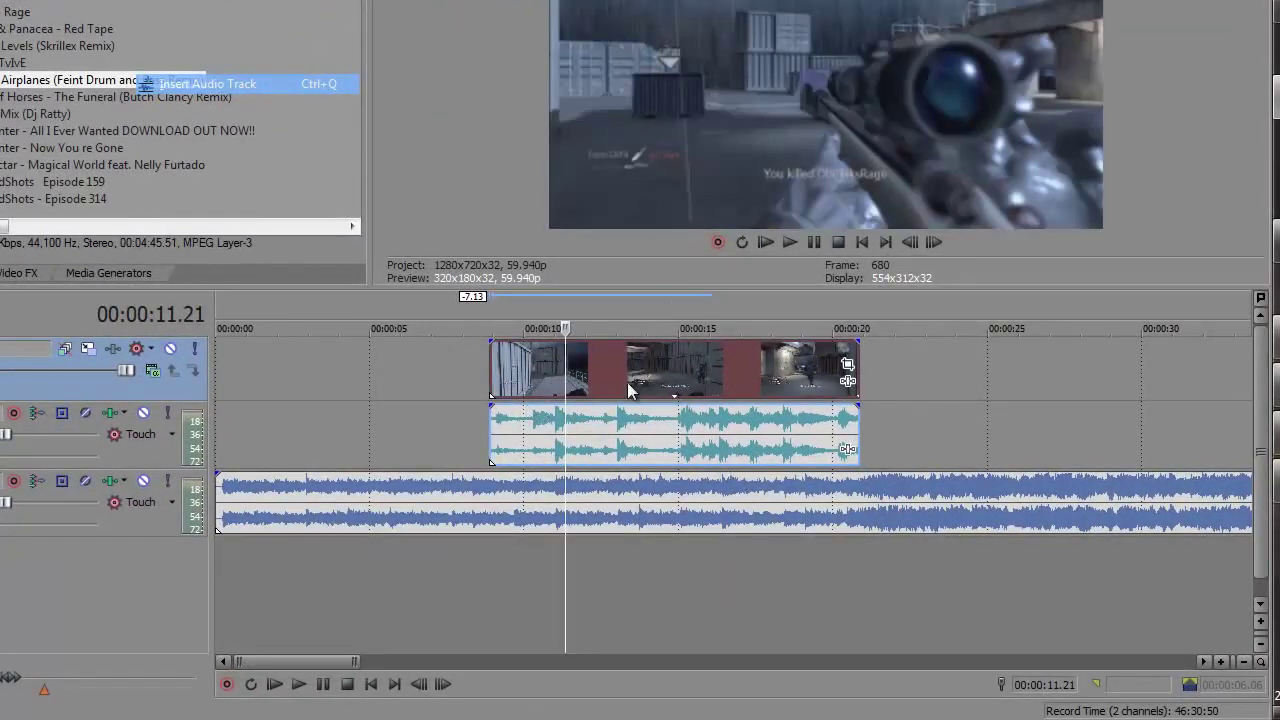
{"action": "right_click", "coordinate": [627, 382]}
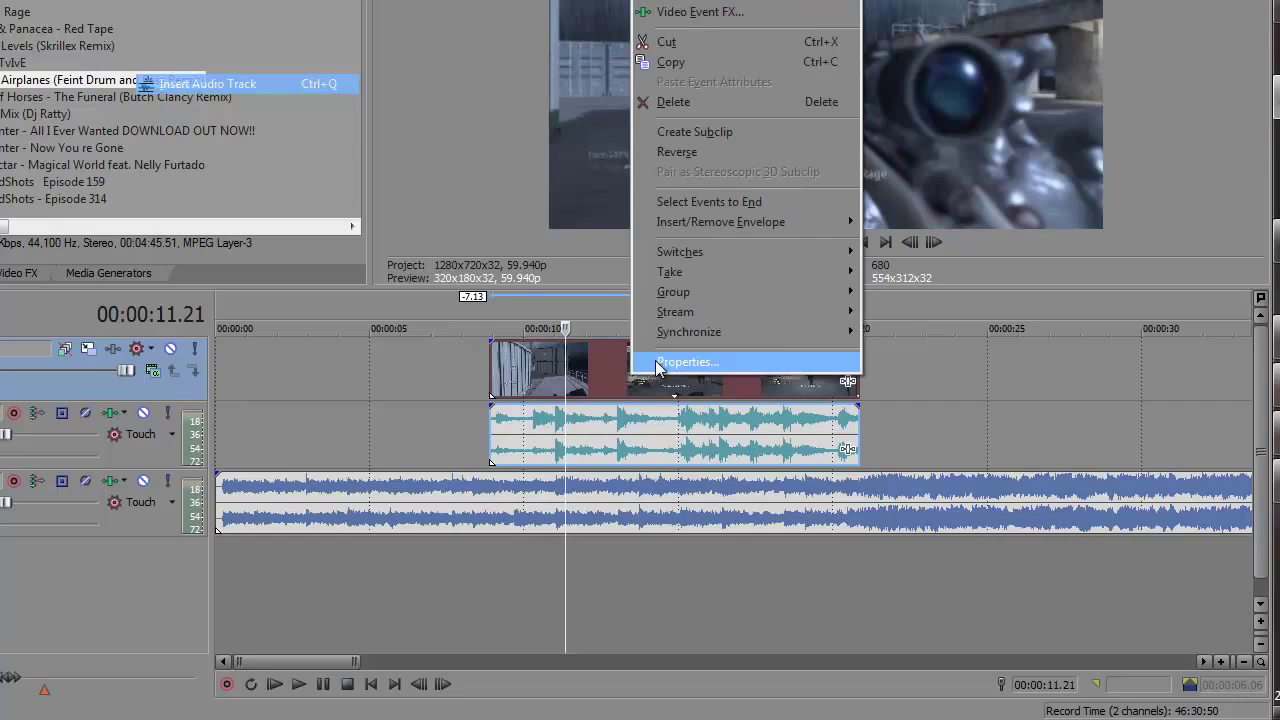
{"action": "left_click", "coordinate": [660, 362]}
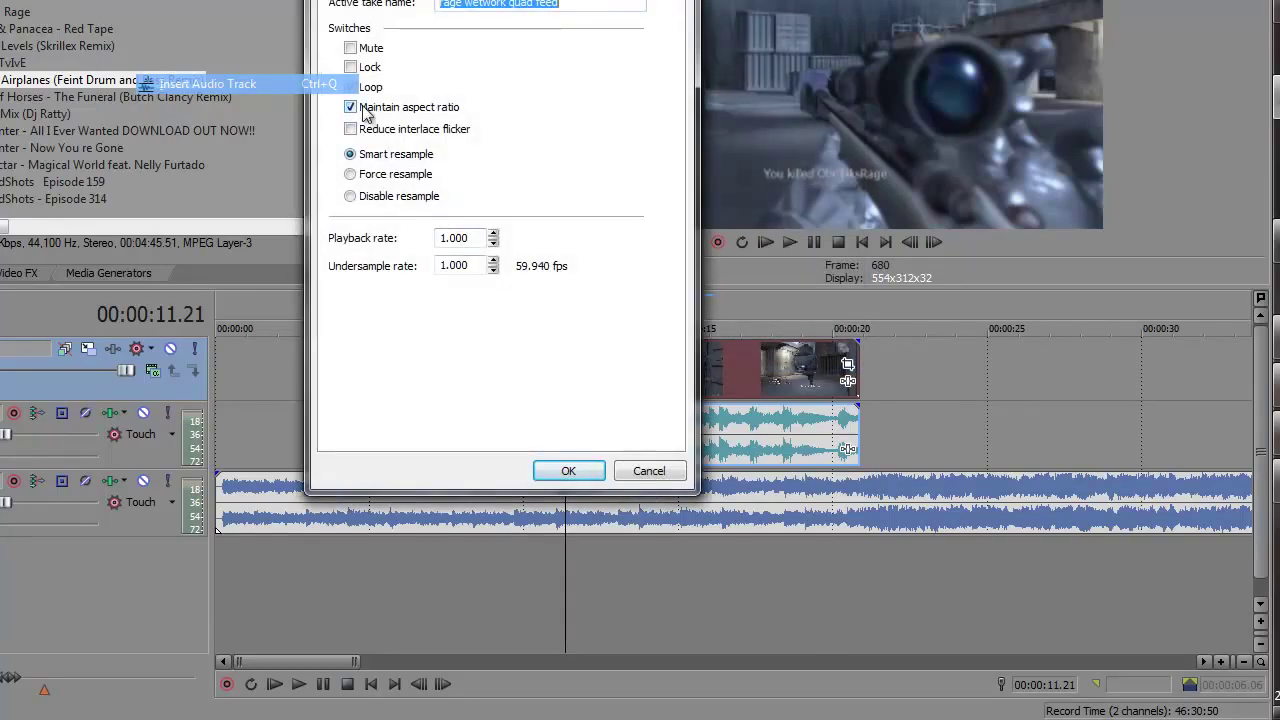
{"action": "left_click", "coordinate": [384, 107]}
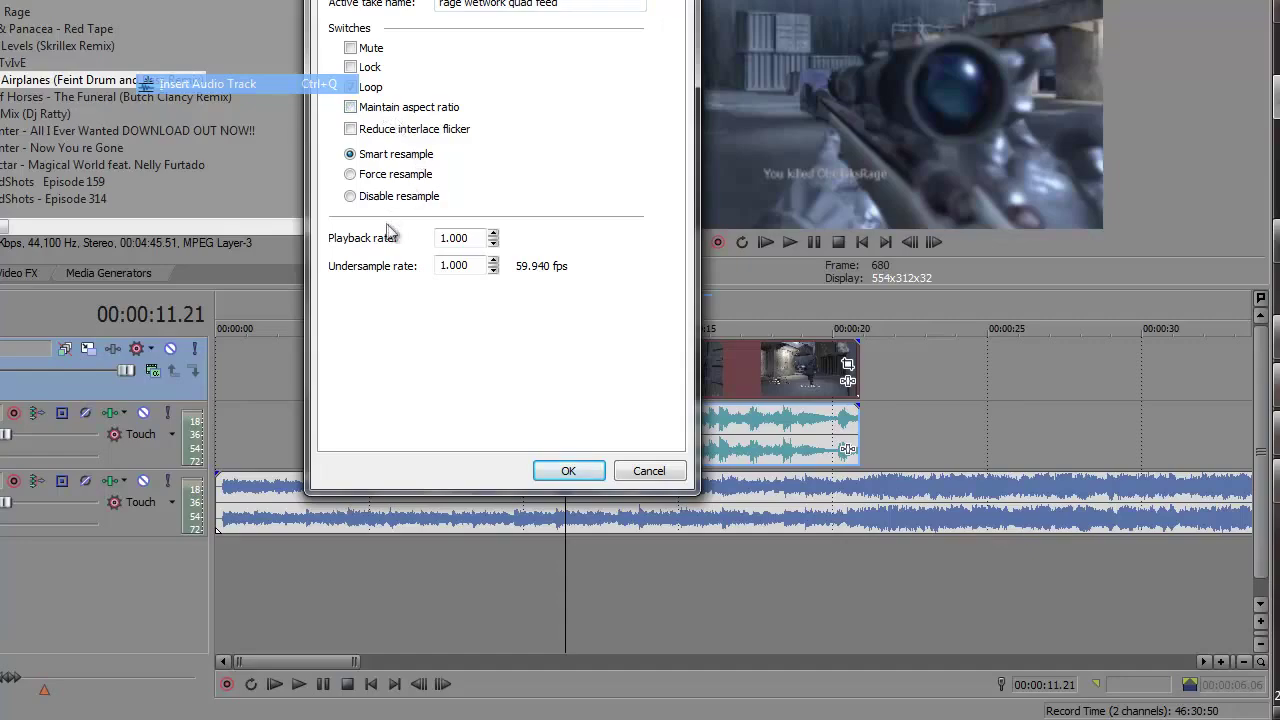
{"action": "left_click", "coordinate": [350, 196]}
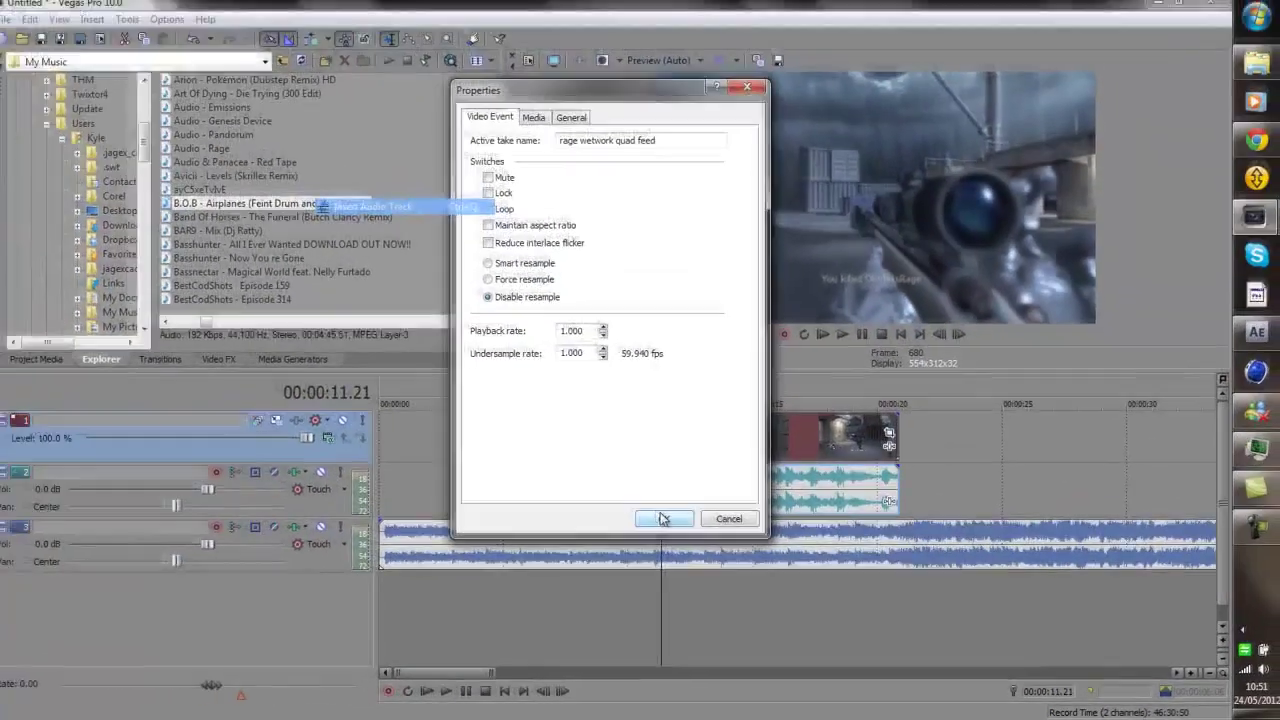
{"action": "left_click", "coordinate": [568, 471]}
Preview the gameplay clip at several points along the timeline.
{"action": "key", "text": "space"}
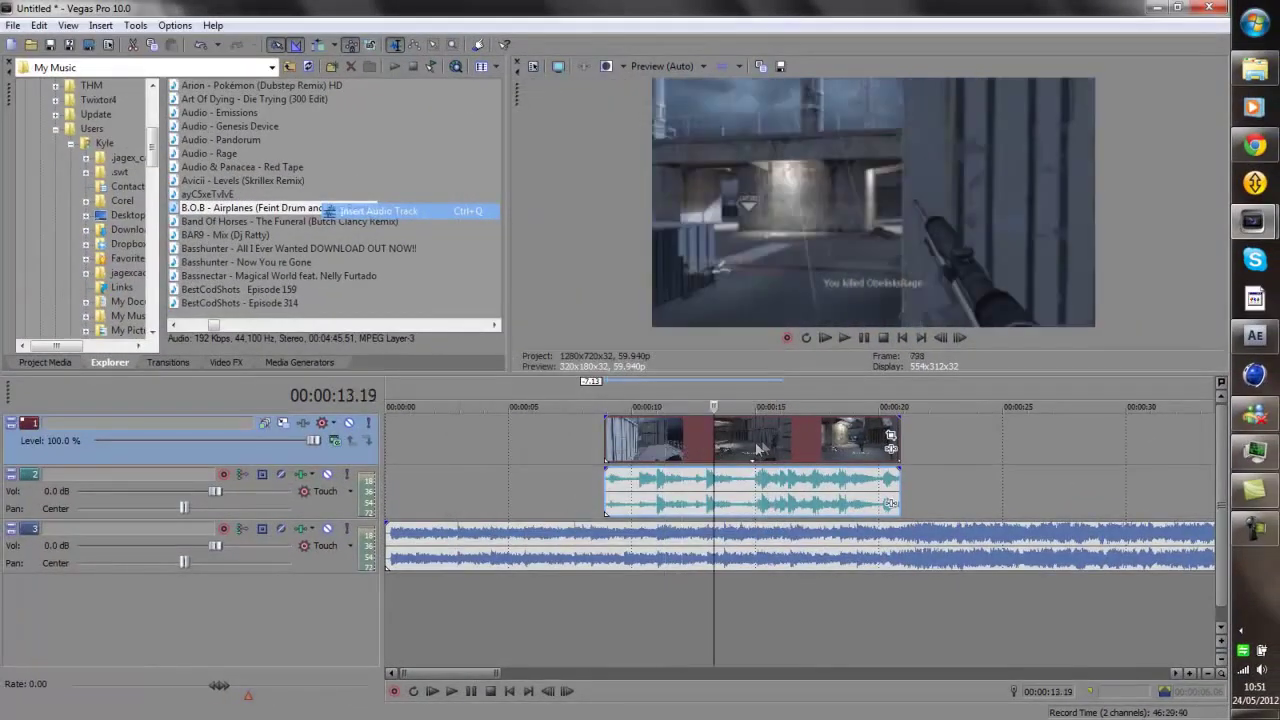
{"action": "left_click", "coordinate": [745, 451]}
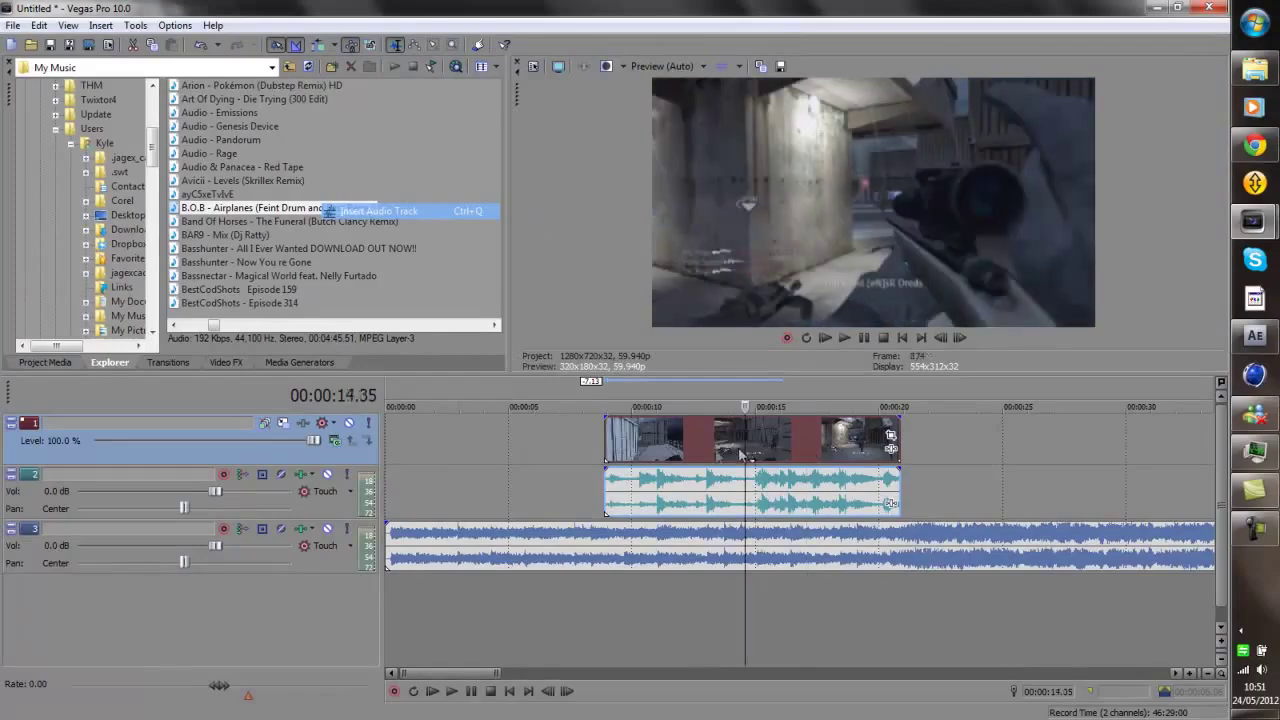
{"action": "left_click", "coordinate": [653, 454]}
{"action": "left_click", "coordinate": [605, 454]}
{"action": "left_click", "coordinate": [500, 459]}
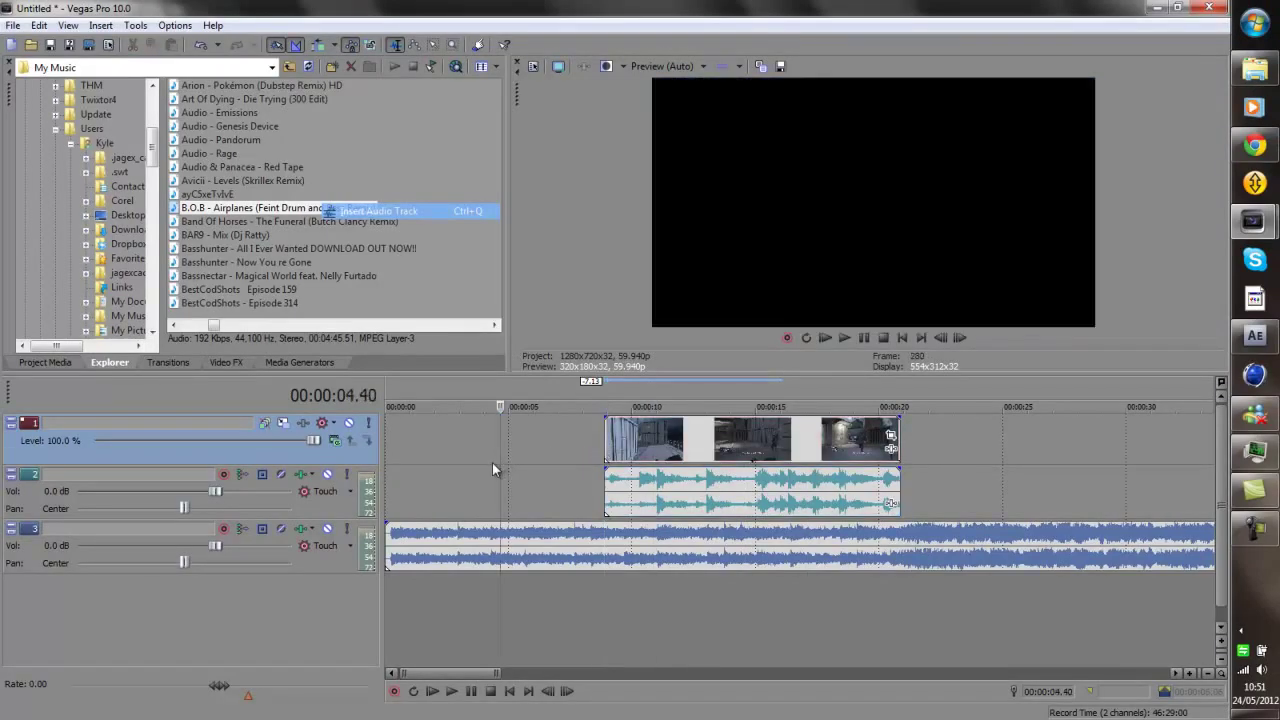
{"action": "left_click", "coordinate": [492, 462]}
{"action": "left_click", "coordinate": [458, 253]}
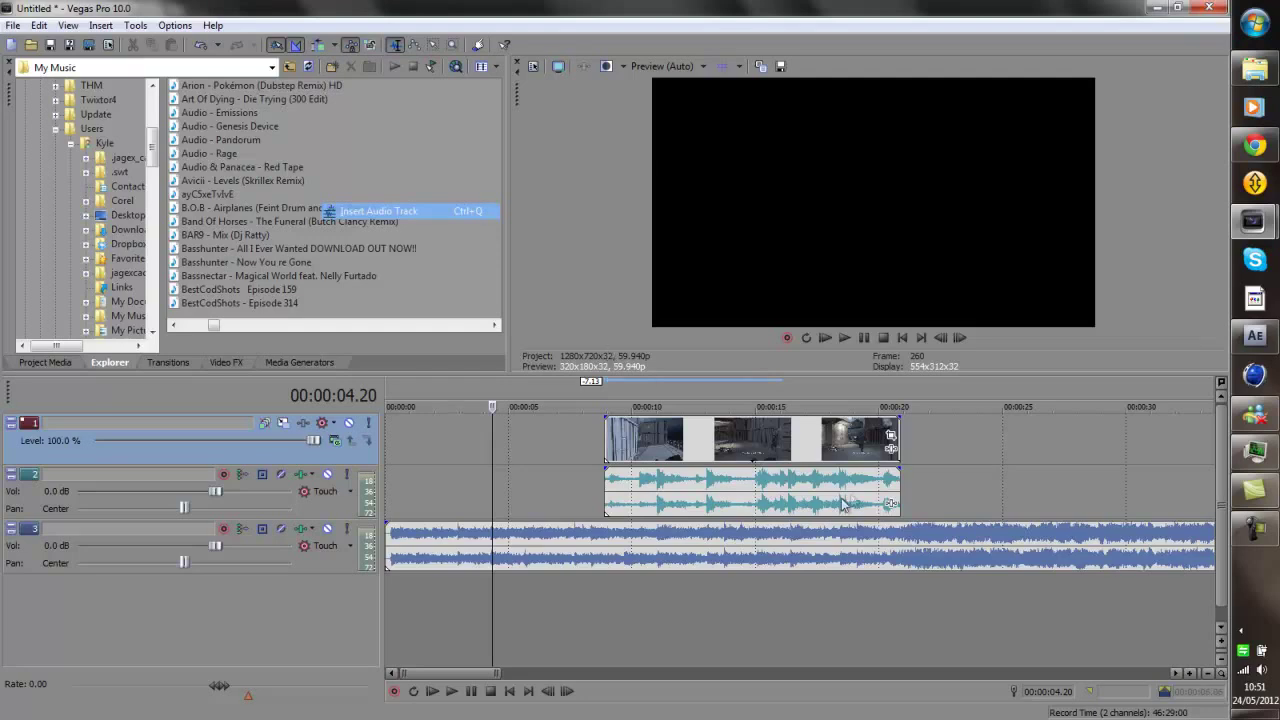
Examine the song's waveform along the timeline for a strong beat change to sync the clip to.
{"action": "left_click", "coordinate": [897, 543]}
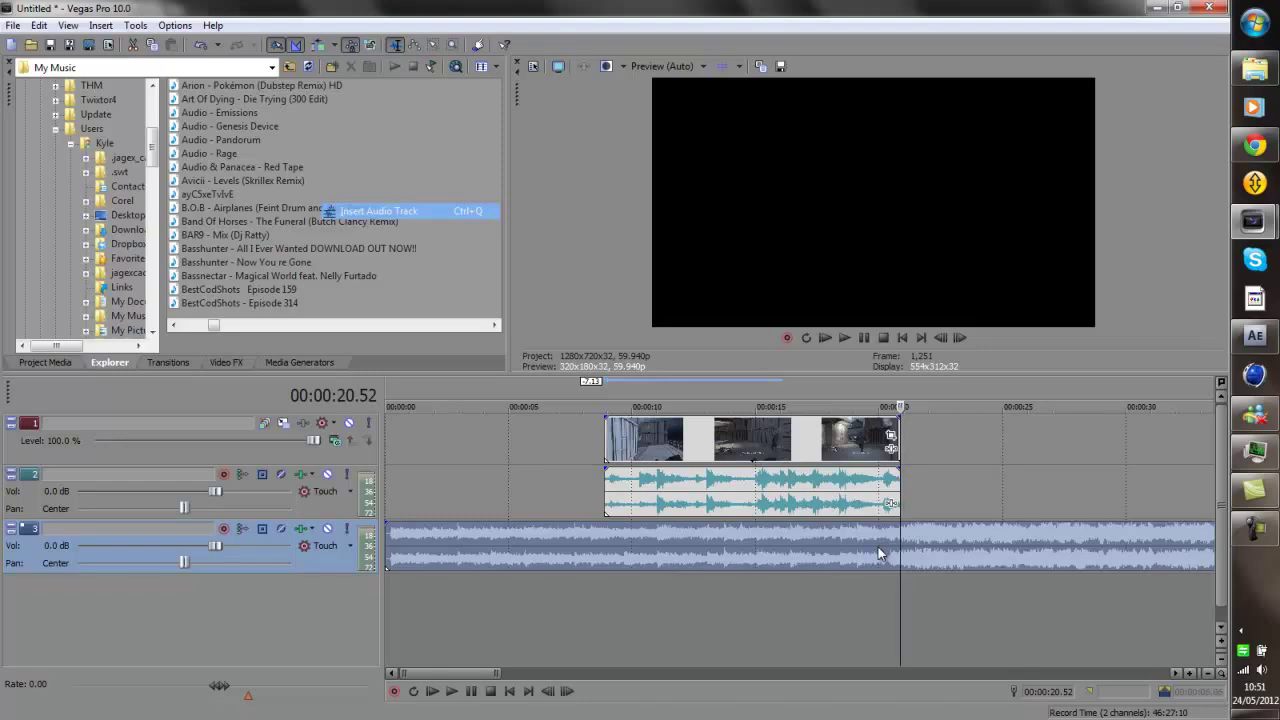
{"action": "left_click", "coordinate": [653, 541]}
{"action": "scroll", "coordinate": [770, 580], "scroll_direction": "down", "scroll_amount": 4}
{"action": "scroll", "coordinate": [777, 578], "scroll_direction": "up", "scroll_amount": 6}
{"action": "left_click", "coordinate": [826, 542]}
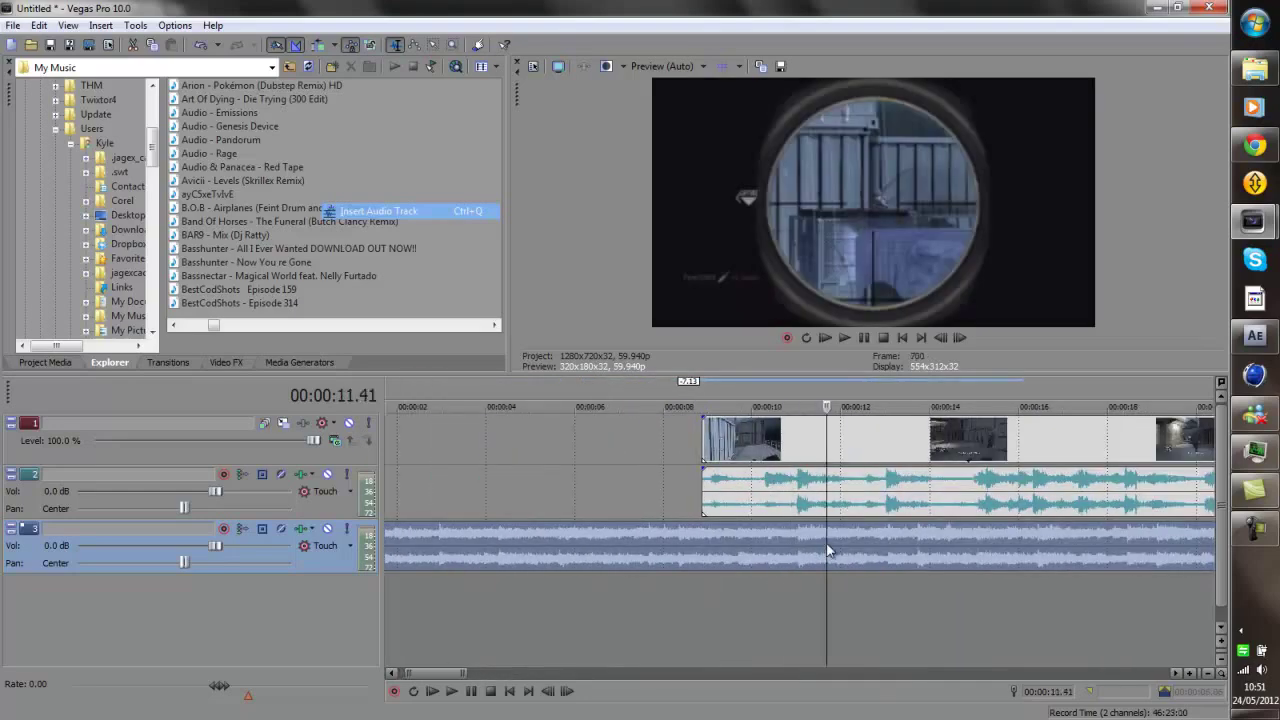
{"action": "scroll", "coordinate": [826, 542], "scroll_direction": "down", "scroll_amount": 4}
{"action": "left_click", "coordinate": [694, 538]}
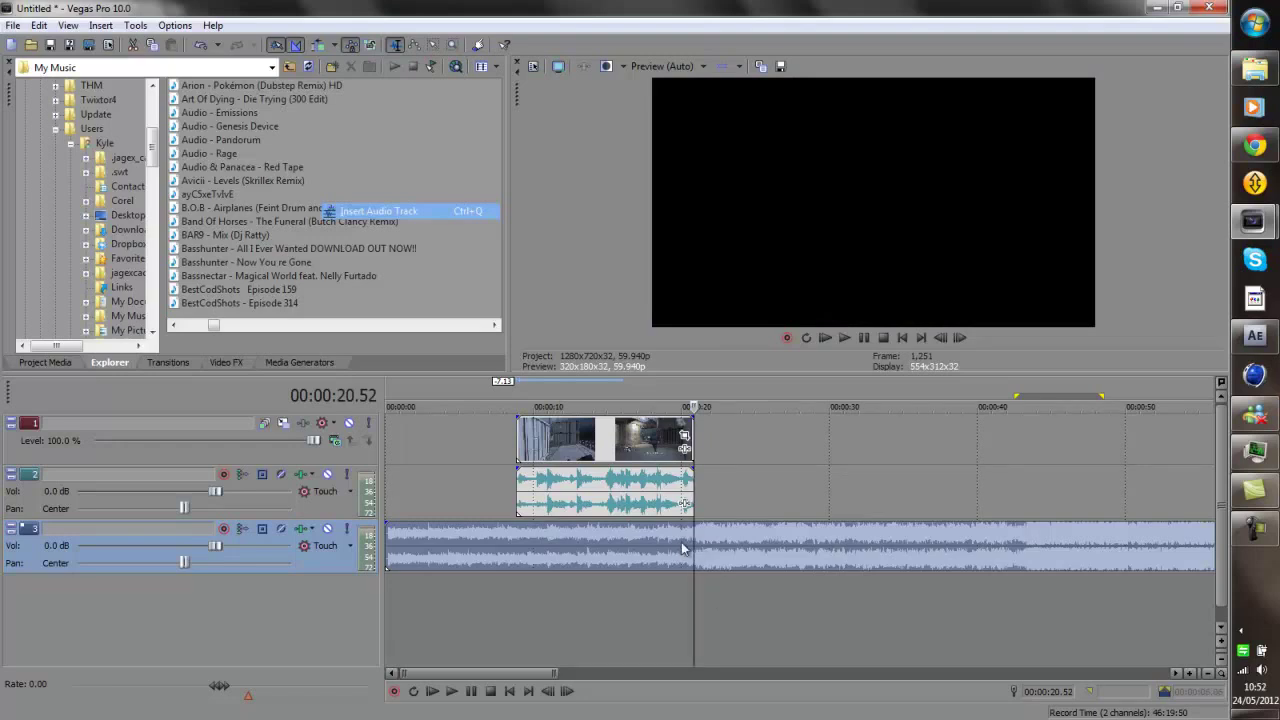
{"action": "left_click", "coordinate": [686, 540]}
{"action": "scroll", "coordinate": [689, 540], "scroll_direction": "down", "scroll_amount": 5}
{"action": "left_click", "coordinate": [574, 536]}
{"action": "left_click", "coordinate": [516, 536]}
{"action": "scroll", "coordinate": [560, 545], "scroll_direction": "up", "scroll_amount": 3}
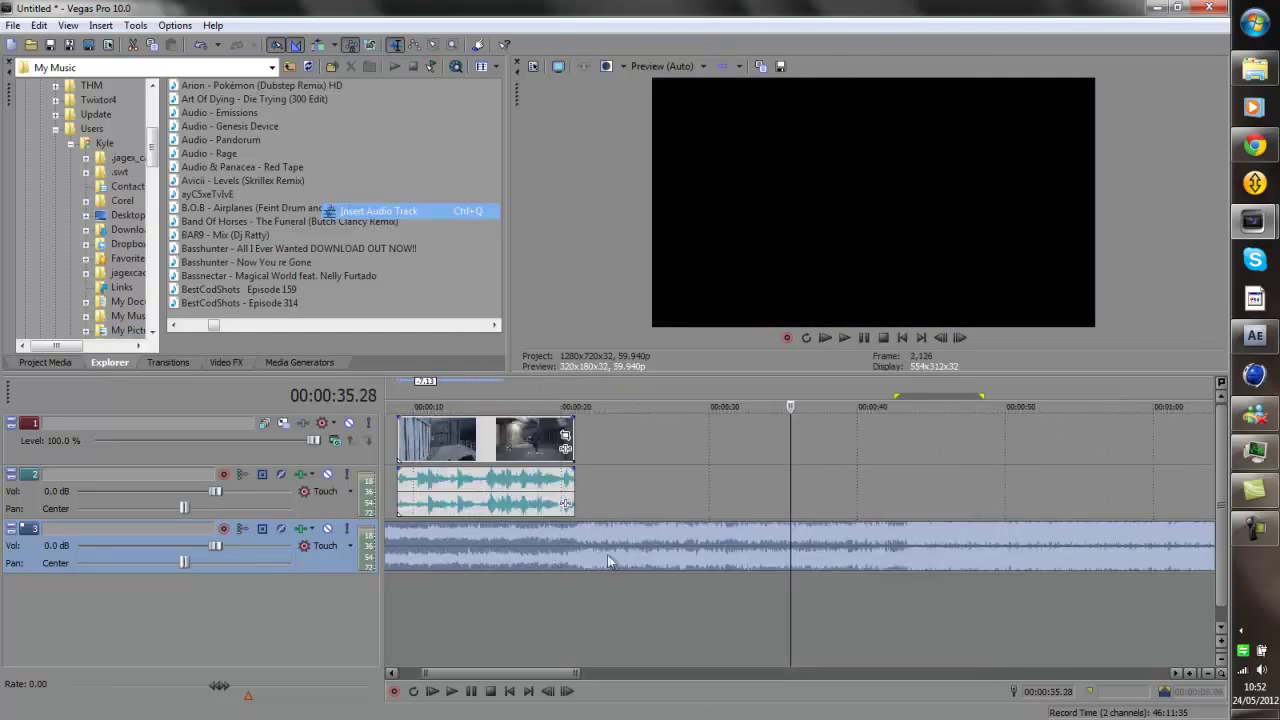
{"action": "scroll", "coordinate": [674, 536], "scroll_direction": "down", "scroll_amount": 1}
{"action": "scroll", "coordinate": [668, 539], "scroll_direction": "up", "scroll_amount": 5}
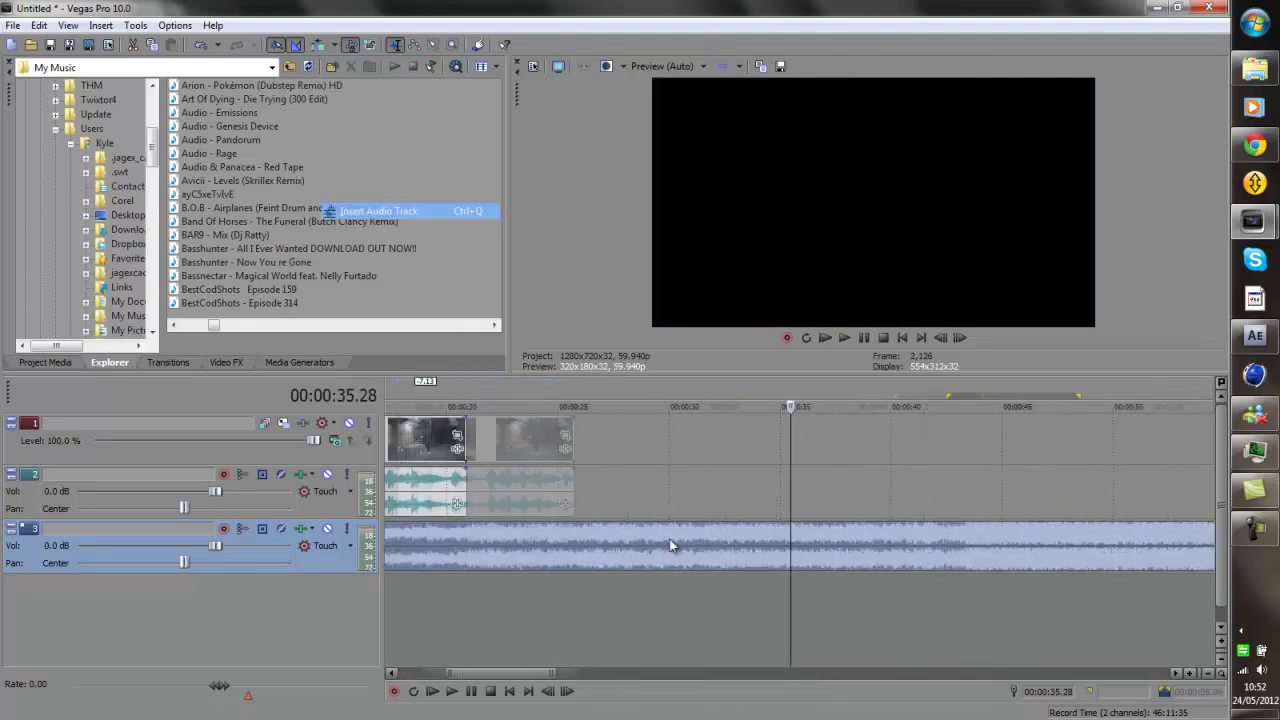
{"action": "scroll", "coordinate": [812, 545], "scroll_direction": "down", "scroll_amount": 3}
{"action": "scroll", "coordinate": [812, 545], "scroll_direction": "up", "scroll_amount": 3}
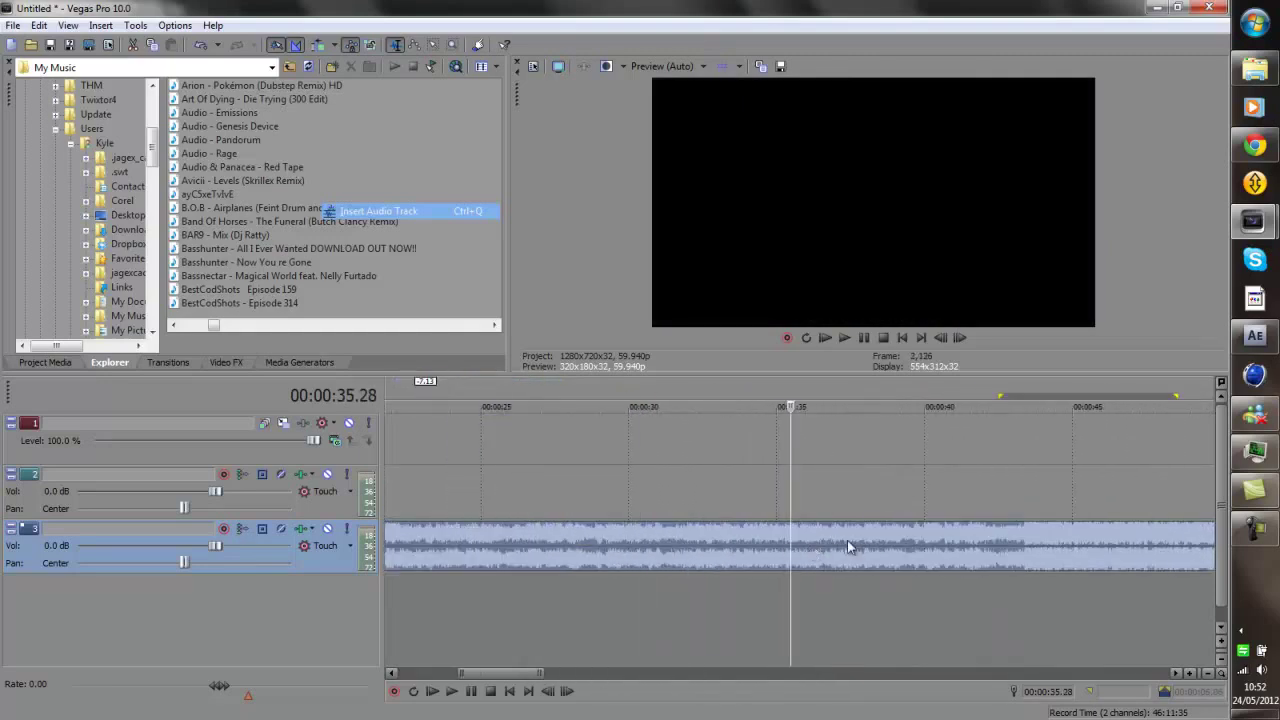
{"action": "scroll", "coordinate": [857, 543], "scroll_direction": "down", "scroll_amount": 1}
{"action": "left_click", "coordinate": [850, 540]}
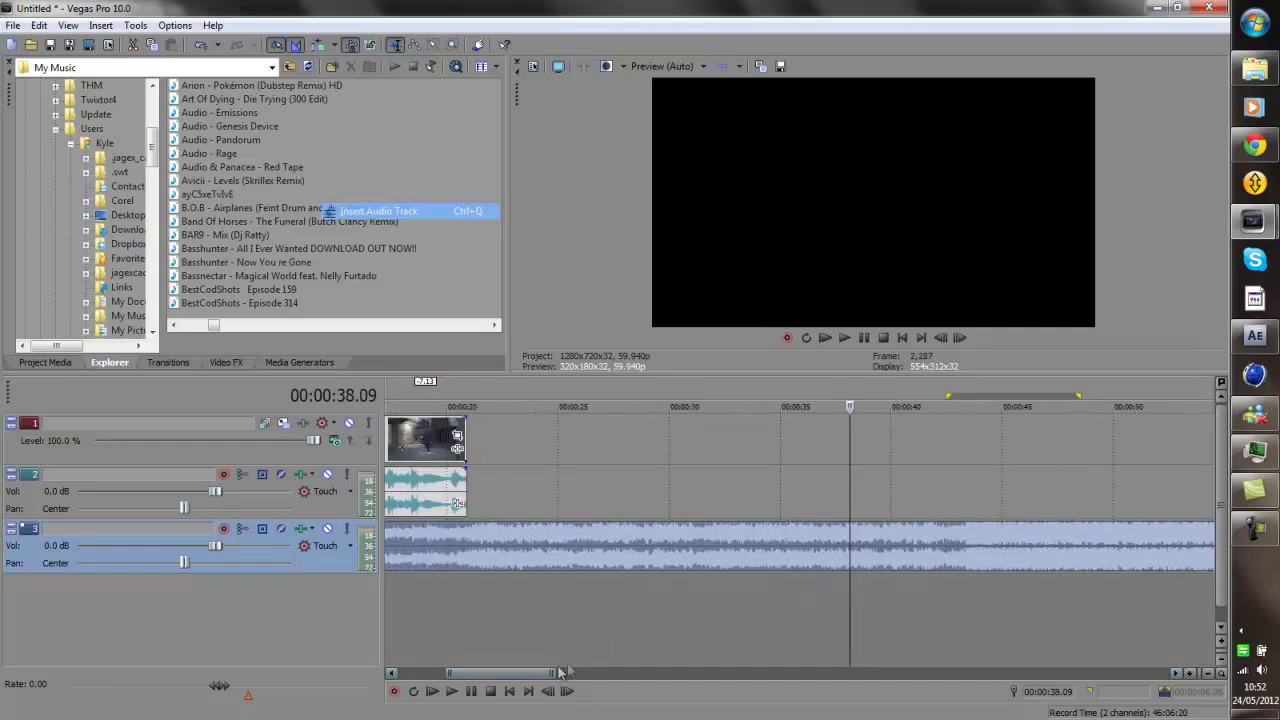
Play the song from about 38 seconds and place a marker at the waveform change at 00:00:43.23.
{"action": "key", "text": "space"}
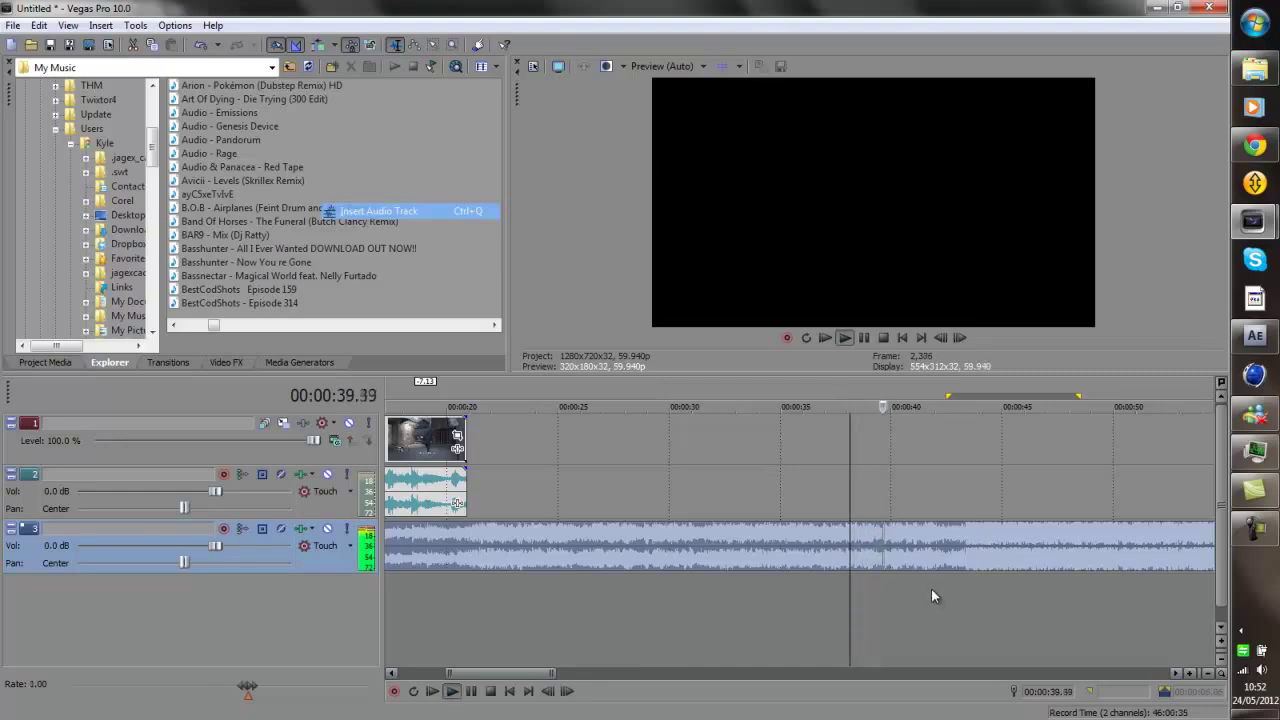
{"action": "left_click", "coordinate": [966, 537]}
{"action": "key", "text": "space"}
{"action": "scroll", "coordinate": [966, 541], "scroll_direction": "up", "scroll_amount": 1}
{"action": "scroll", "coordinate": [966, 541], "scroll_direction": "up", "scroll_amount": 5}
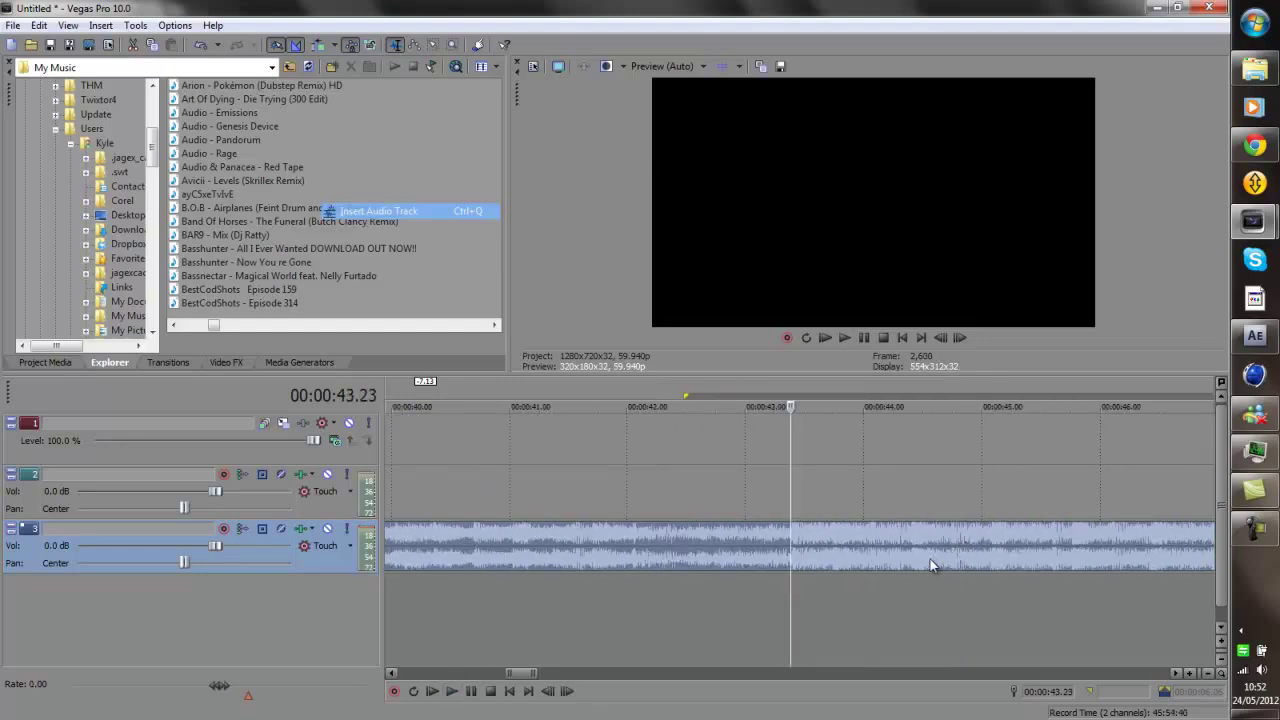
{"action": "key", "text": "m"}
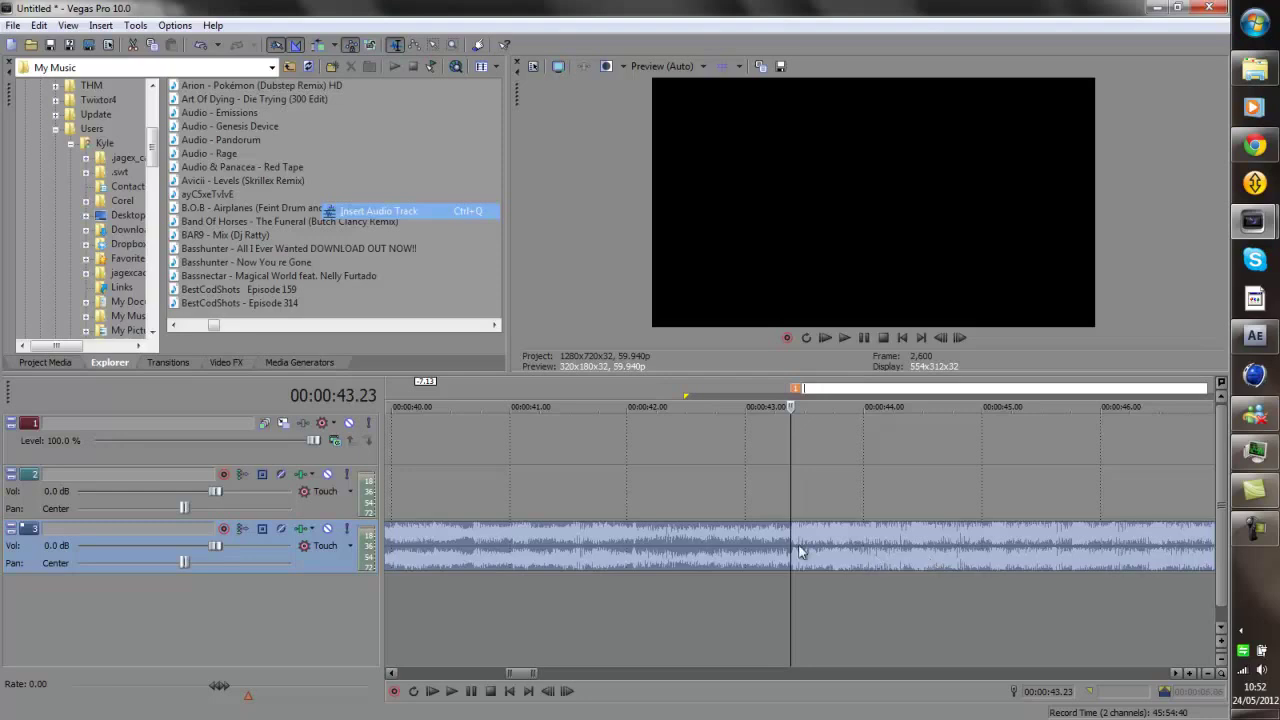
{"action": "left_click", "coordinate": [792, 550]}
Play the song from the first marker, inspect the waveform around it, and return the playhead to 00:00:43.23.
{"action": "key", "text": "space"}
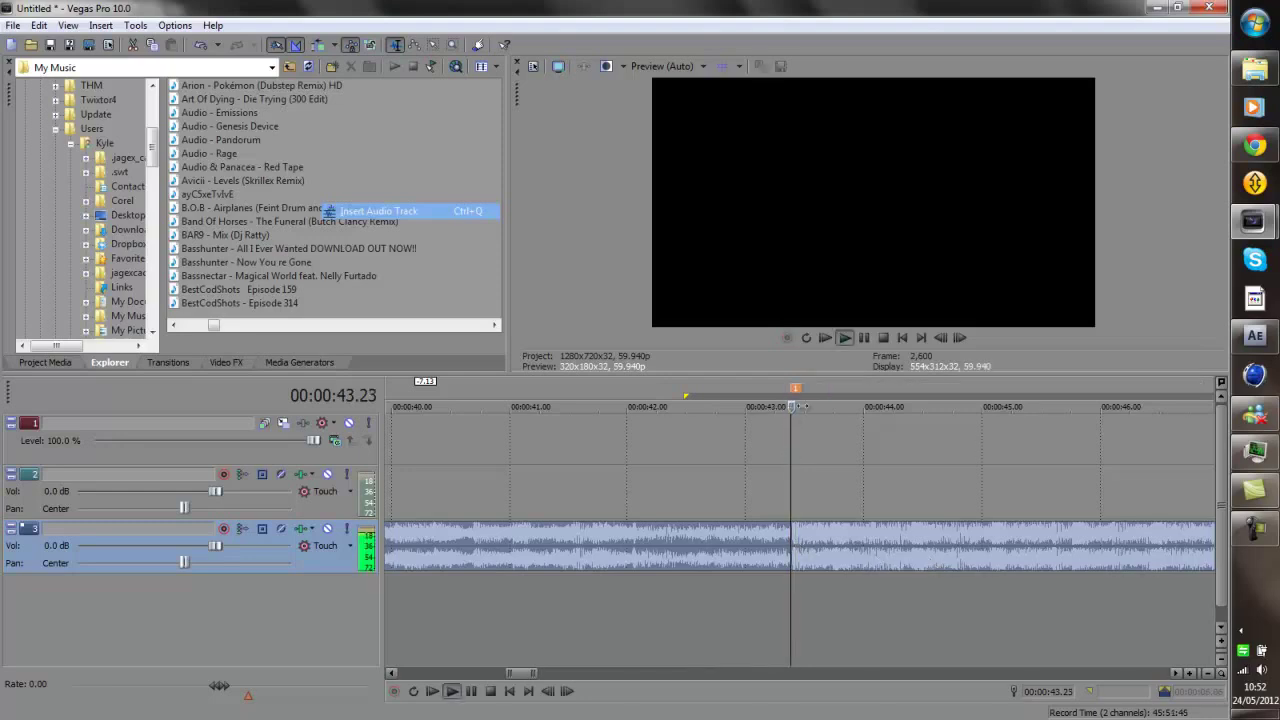
{"action": "left_click", "coordinate": [624, 490]}
{"action": "left_click", "coordinate": [766, 476]}
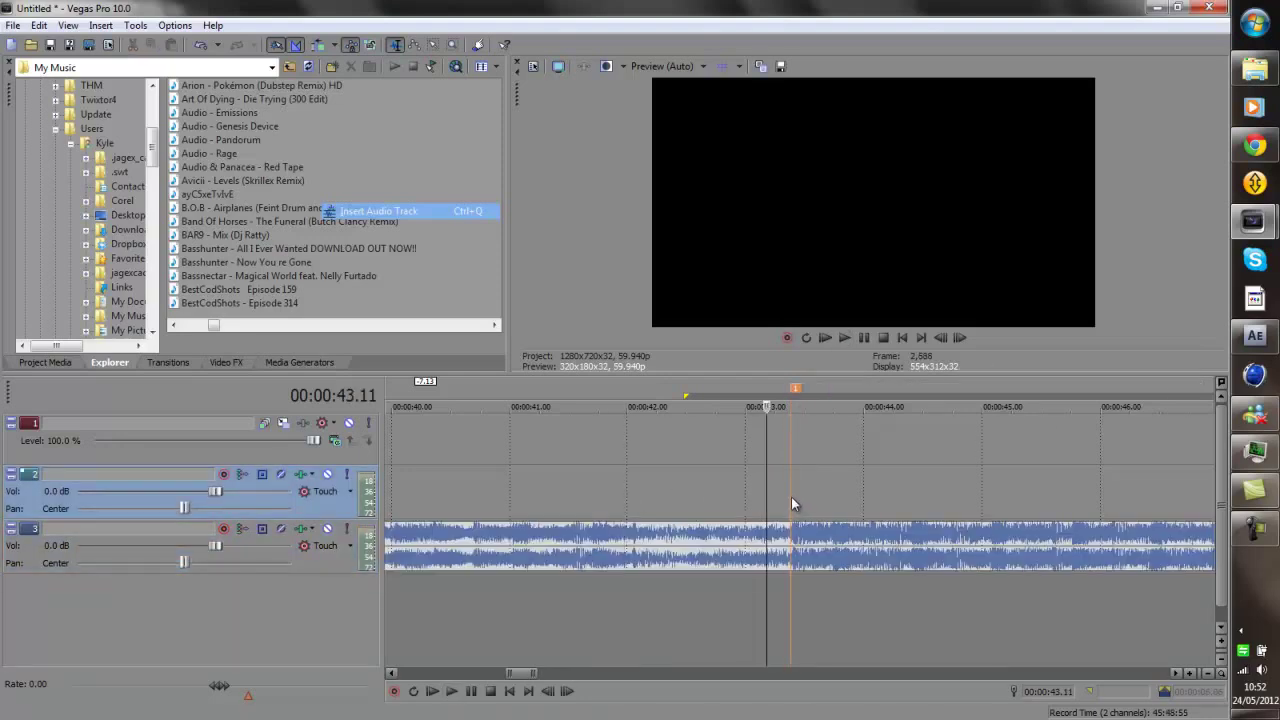
{"action": "left_click", "coordinate": [791, 500]}
{"action": "scroll", "coordinate": [797, 502], "scroll_direction": "up", "scroll_amount": 2}
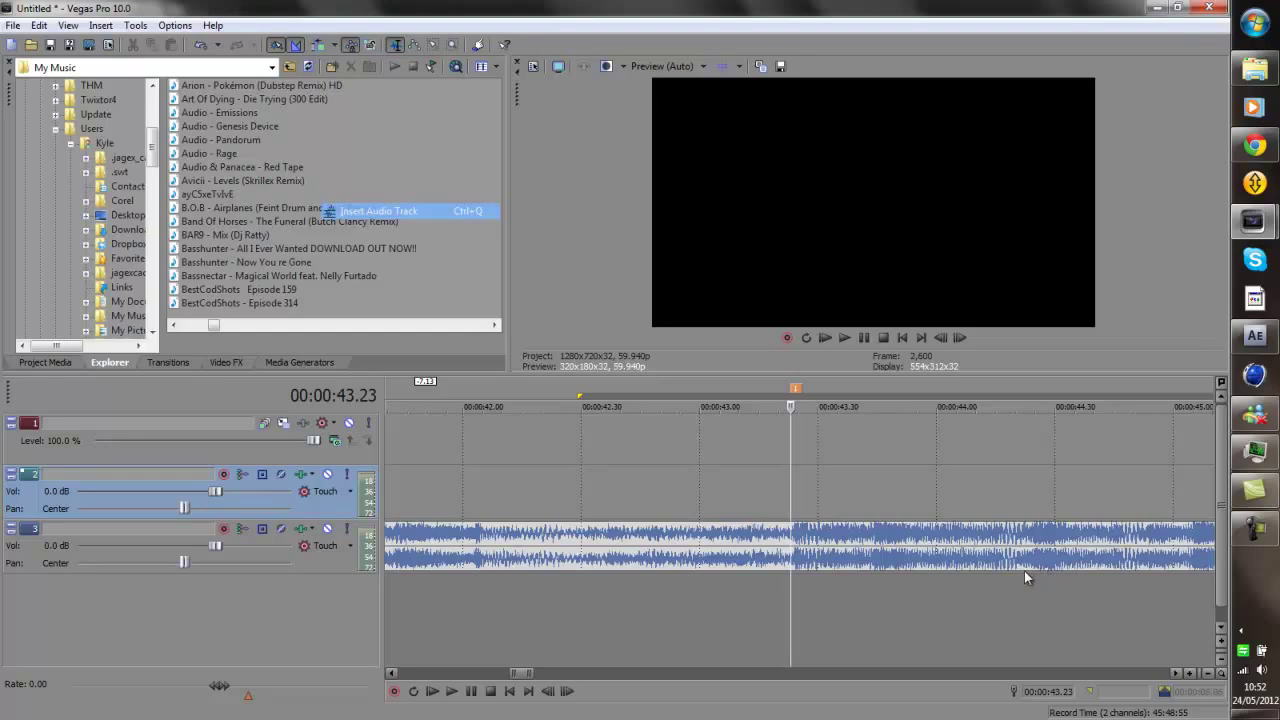
{"action": "left_click", "coordinate": [1090, 548]}
{"action": "left_click", "coordinate": [1125, 540]}
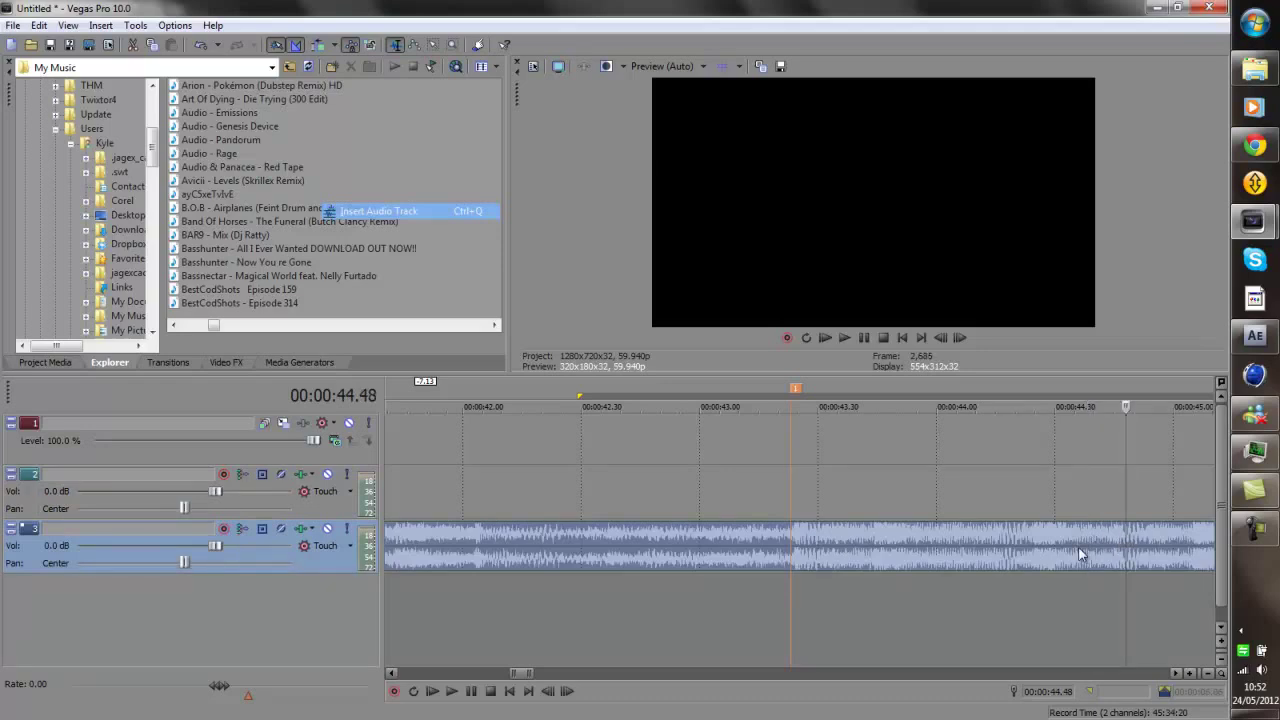
{"action": "left_click", "coordinate": [792, 502]}
{"action": "scroll", "coordinate": [792, 502], "scroll_direction": "down", "scroll_amount": 3}
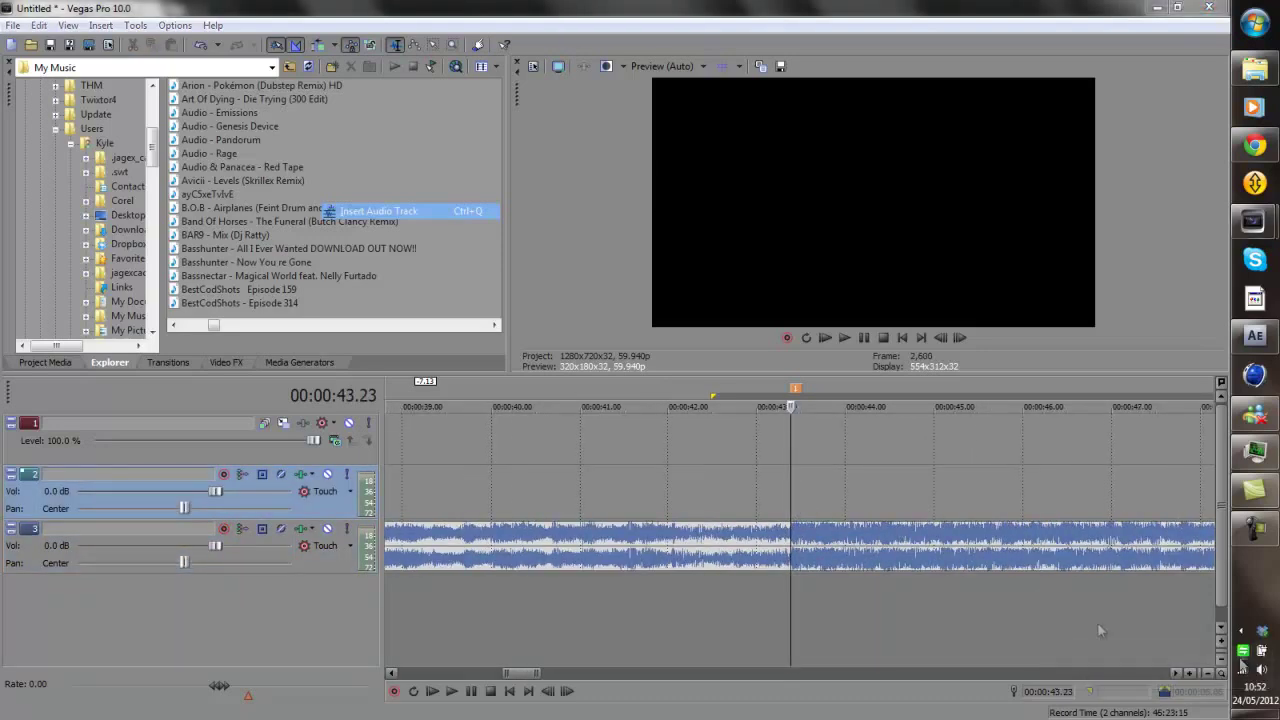
{"action": "scroll", "coordinate": [806, 482], "scroll_direction": "up", "scroll_amount": 4}
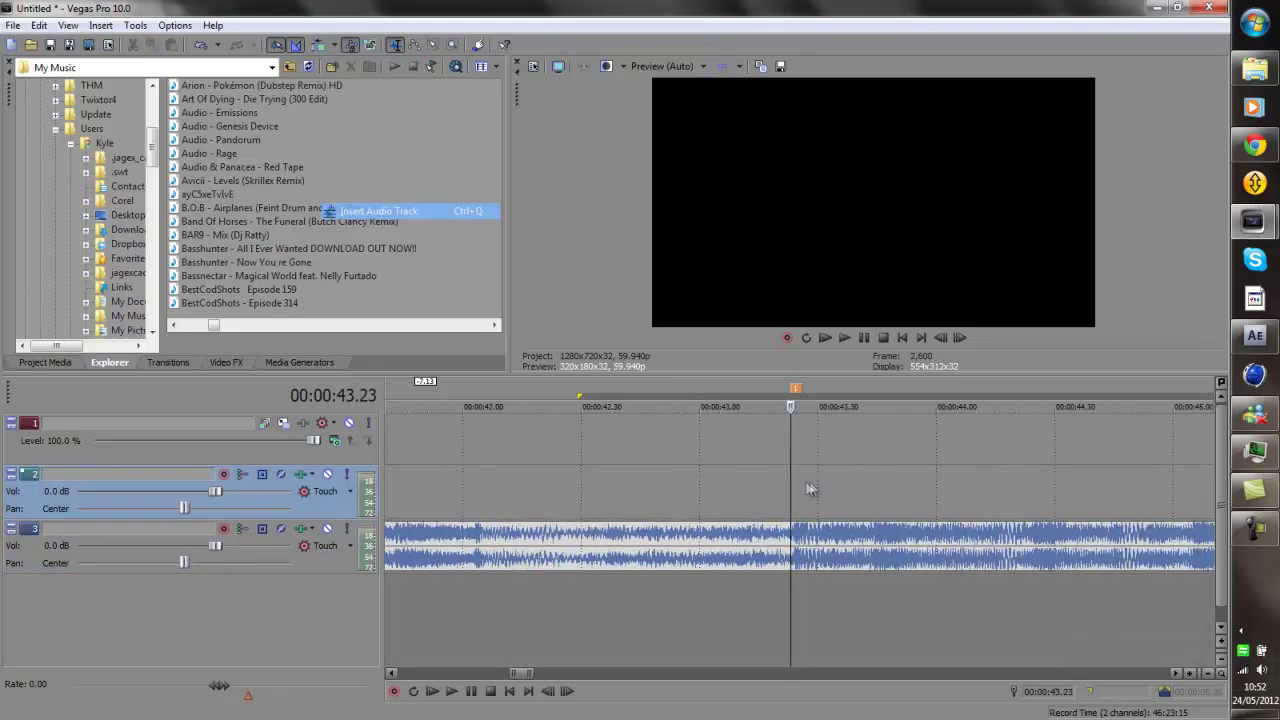
Play the song from the first marker and place a second marker on the beat at 00:00:44.44.
{"action": "key", "text": "space"}
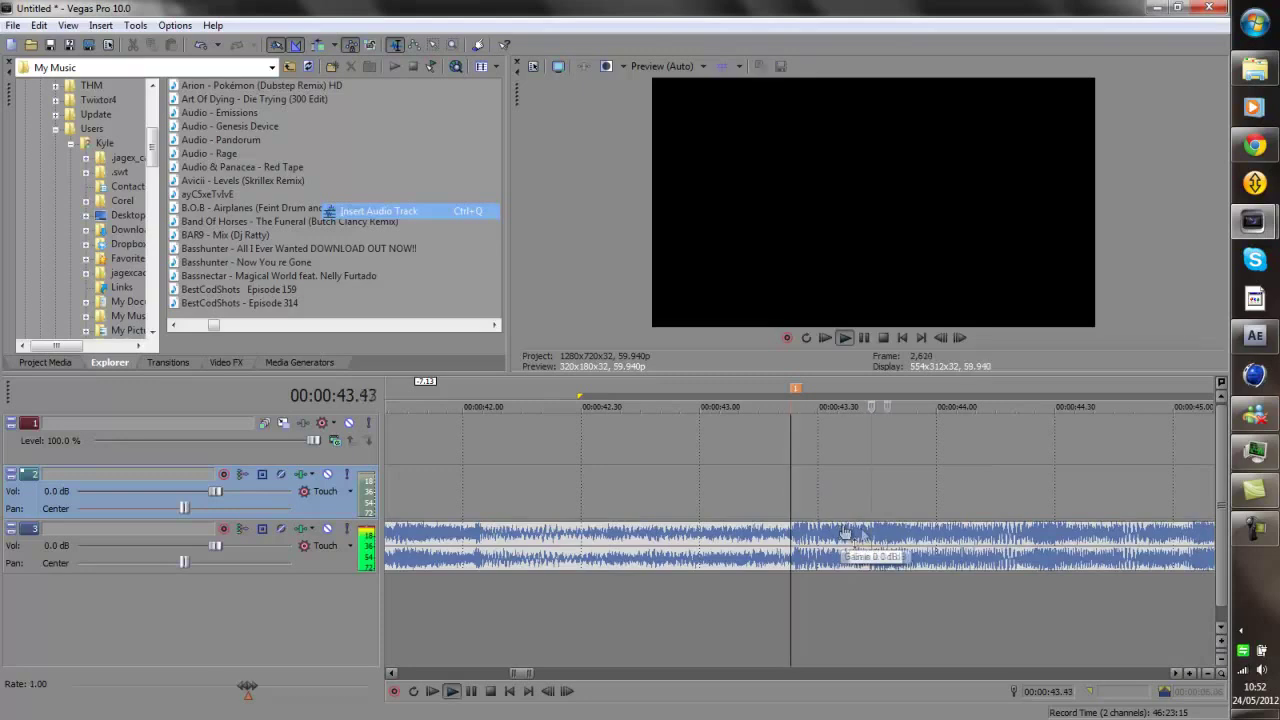
{"action": "scroll", "coordinate": [870, 555], "scroll_direction": "down", "scroll_amount": 1}
{"action": "left_click", "coordinate": [932, 552]}
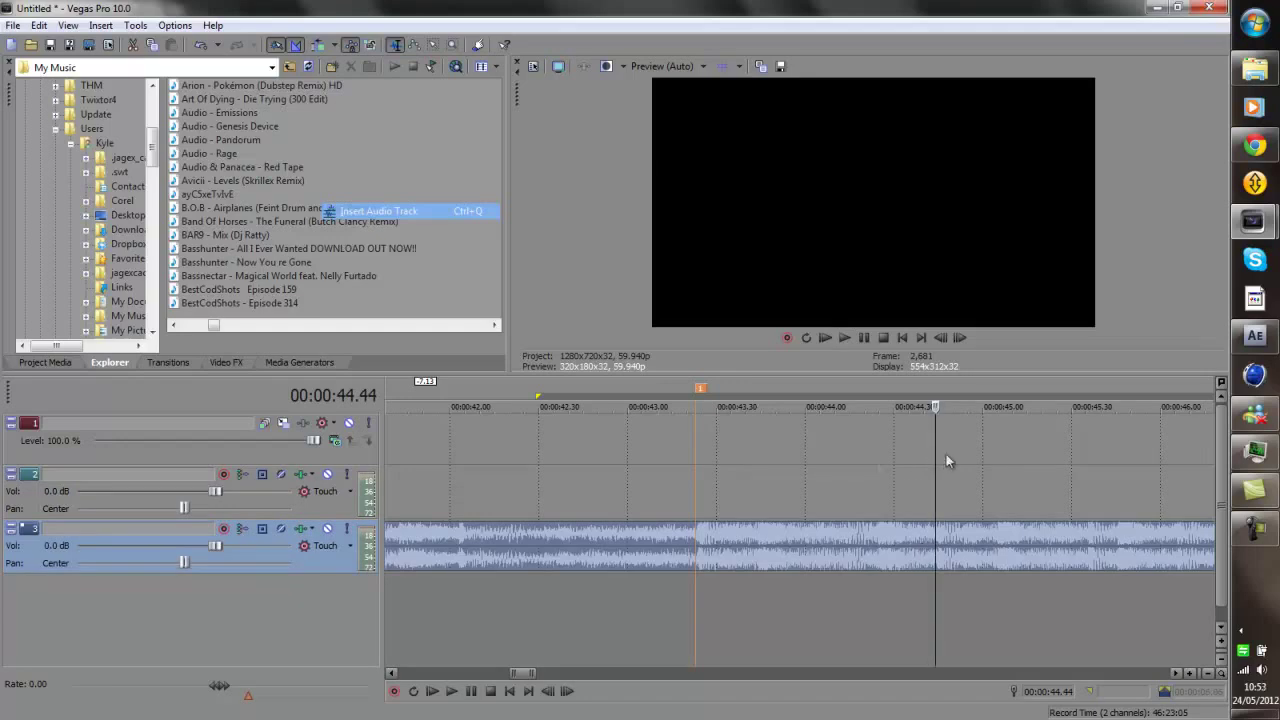
{"action": "key", "text": "m"}
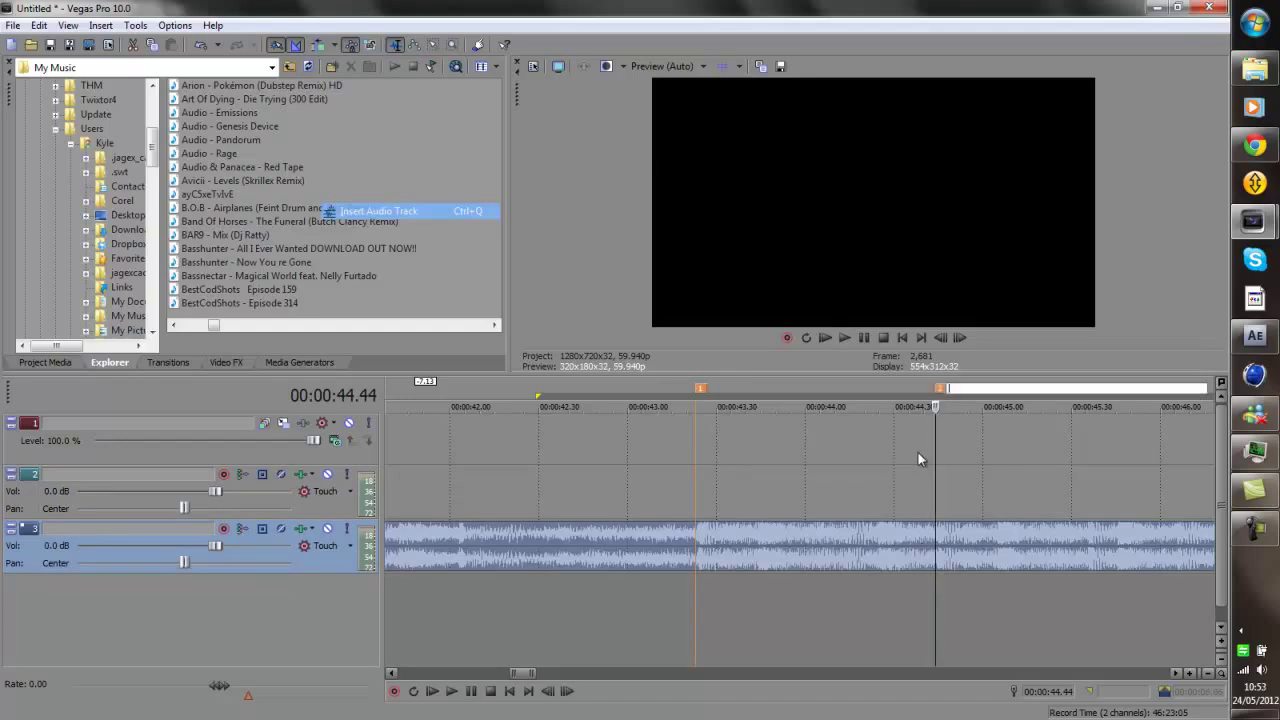
Play the song from the first marker and place a third marker on the beat at 00:00:46.06.
{"action": "left_click", "coordinate": [695, 463]}
{"action": "scroll", "coordinate": [697, 466], "scroll_direction": "down", "scroll_amount": 1}
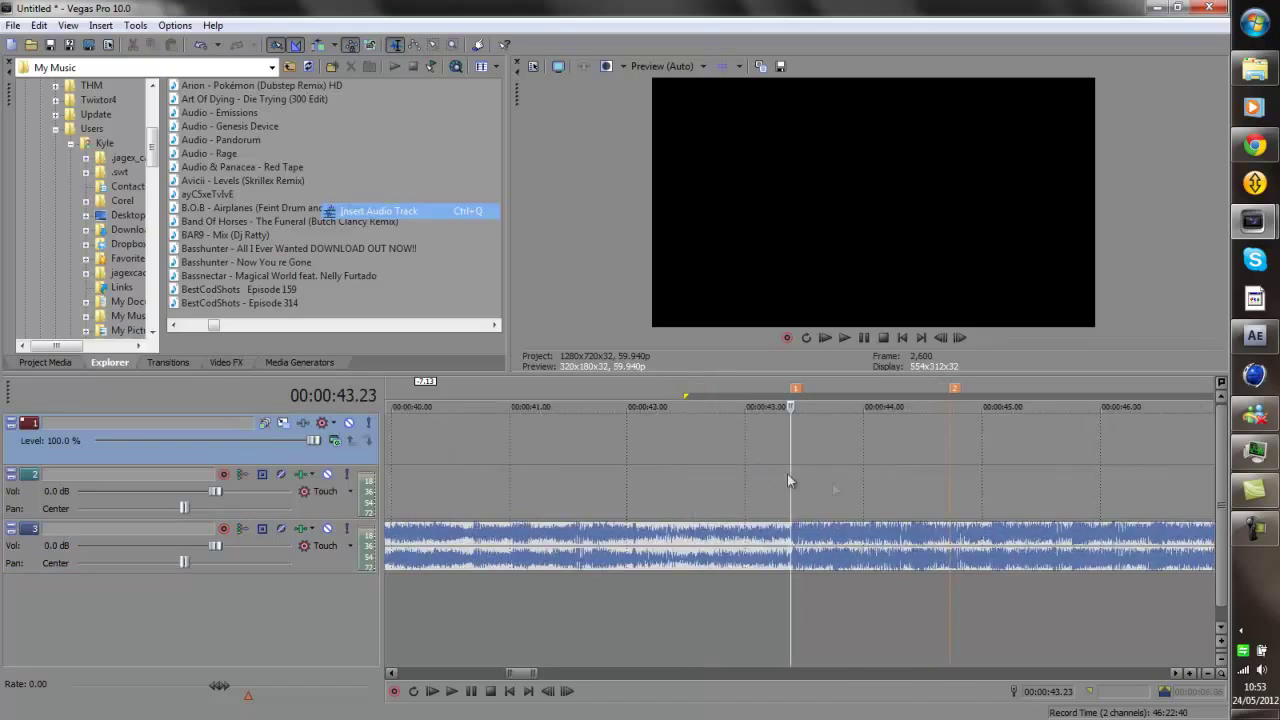
{"action": "key", "text": "space"}
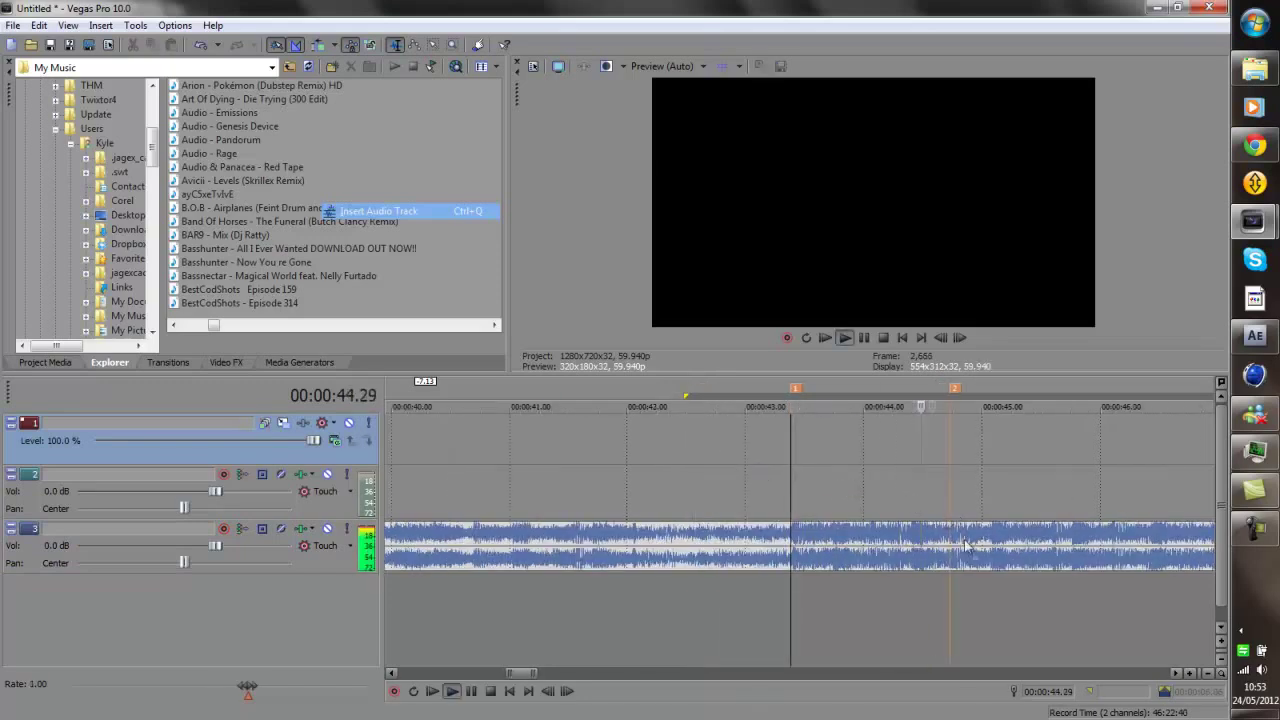
{"action": "left_click", "coordinate": [1110, 543]}
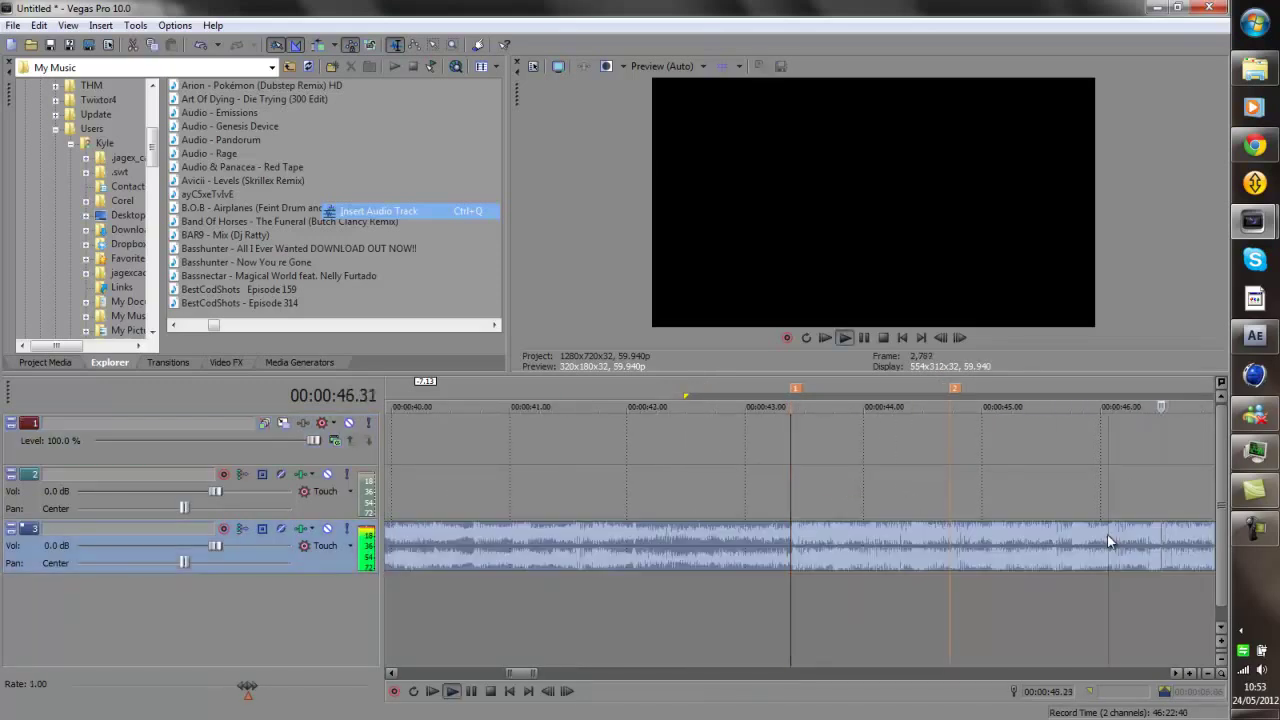
{"action": "key", "text": "space"}
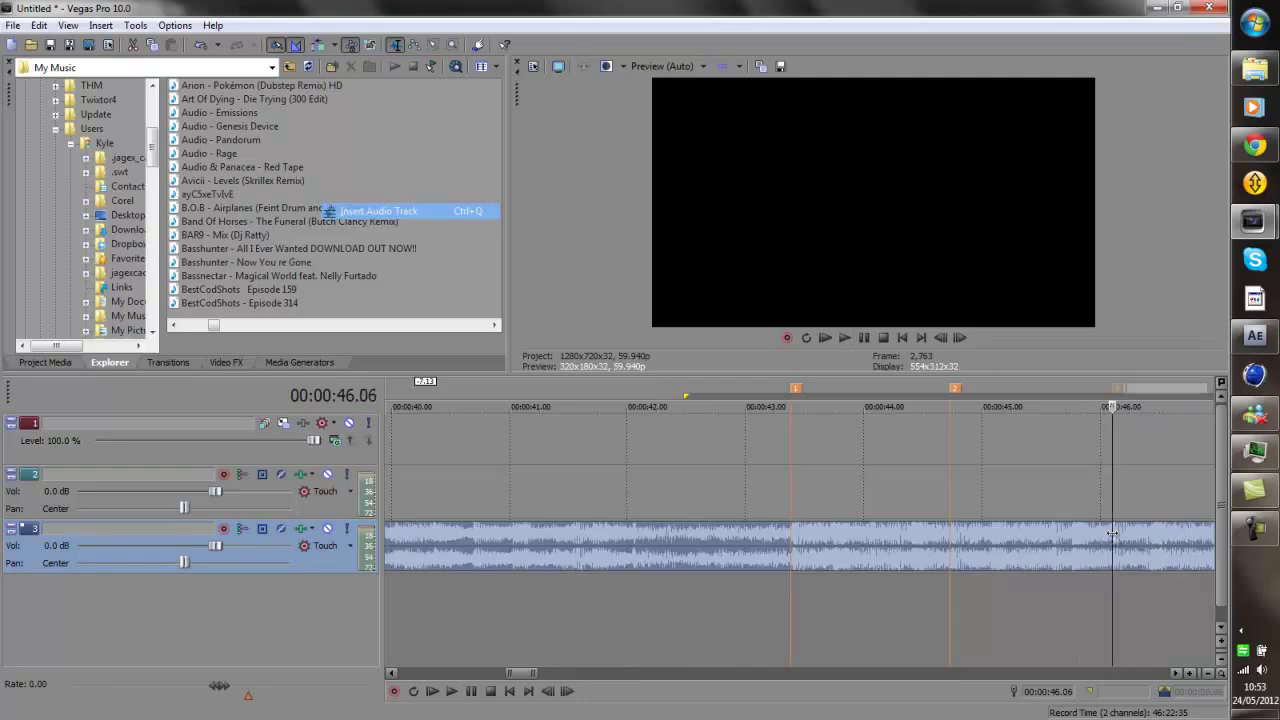
{"action": "key", "text": "m"}
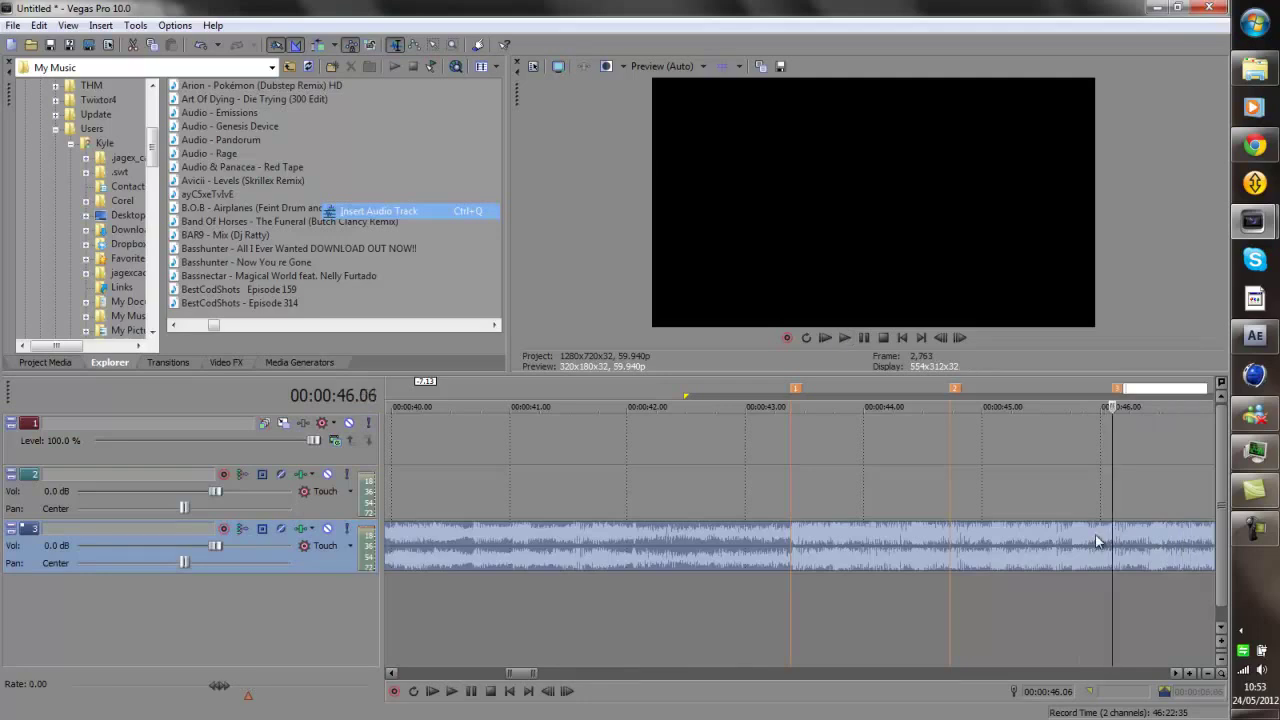
Select the time range between markers 1 and 2, then between markers 2 and 3, to compare the beat intervals.
{"action": "left_click", "coordinate": [795, 387]}
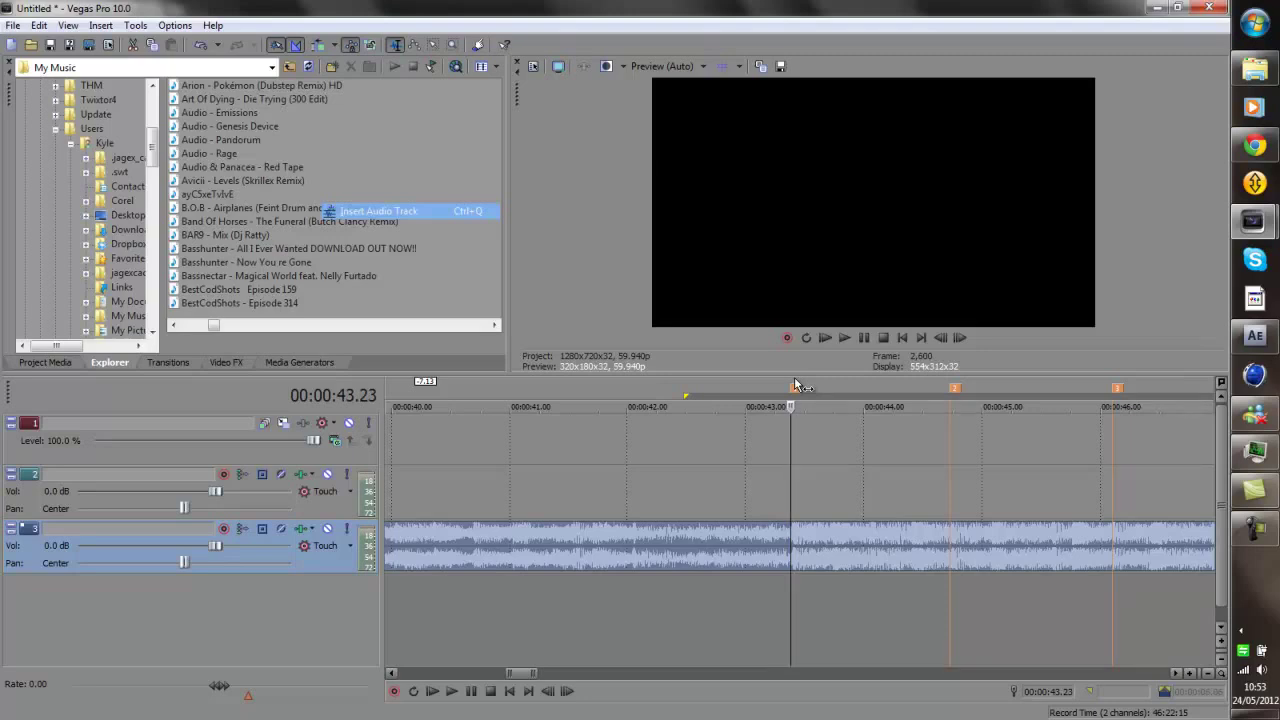
{"action": "left_click_drag", "start_coordinate": [795, 387], "coordinate": [946, 366]}
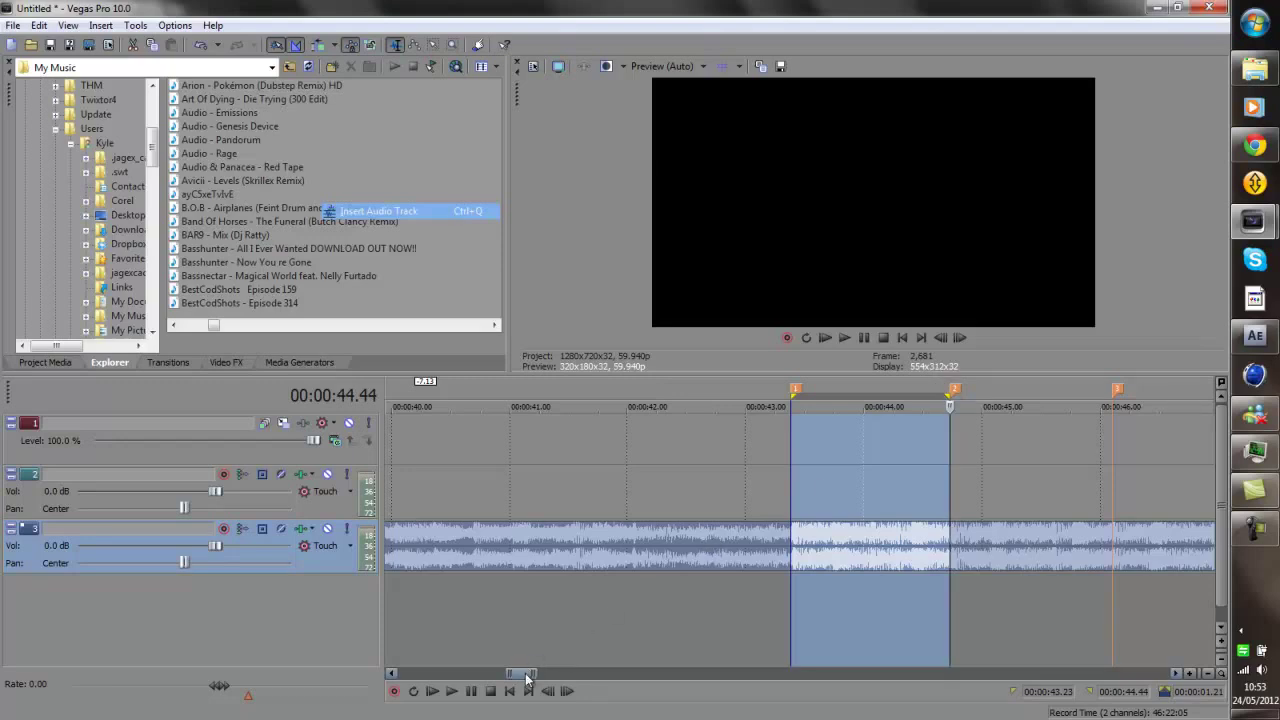
{"action": "left_click_drag", "start_coordinate": [533, 674], "coordinate": [548, 674]}
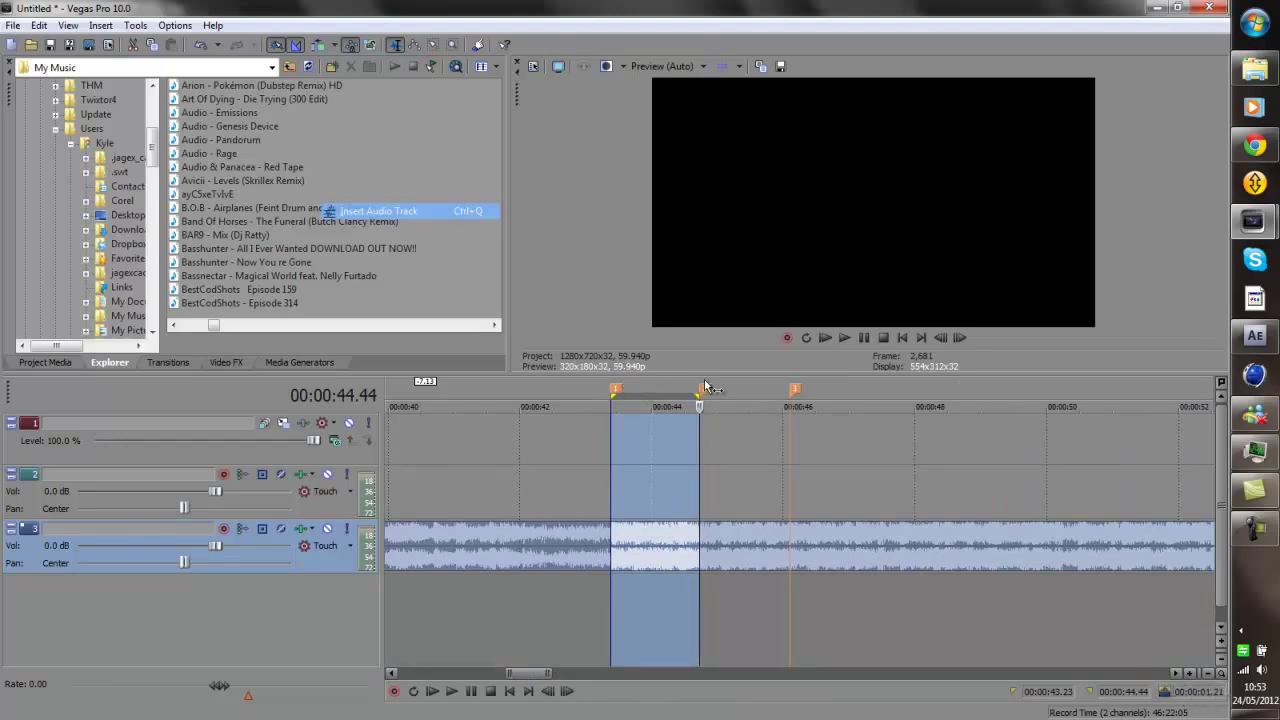
{"action": "left_click_drag", "start_coordinate": [700, 391], "coordinate": [786, 376]}
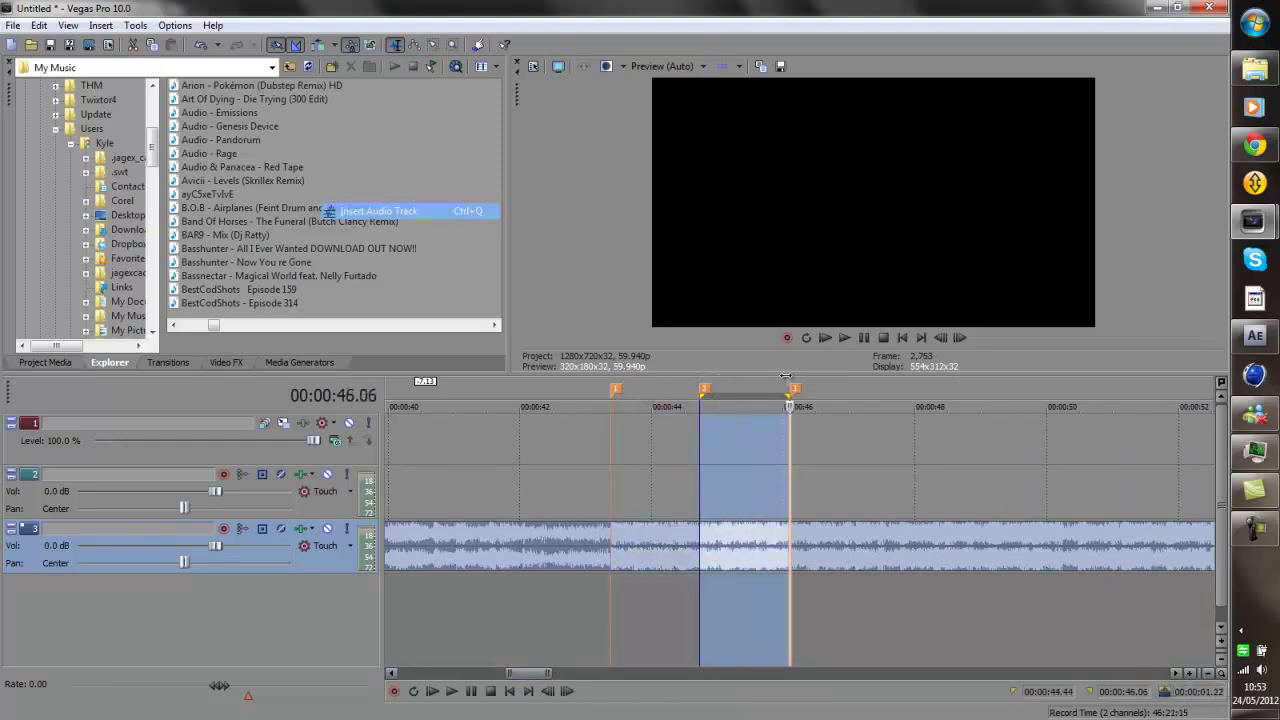
Check the marker positions with the playhead and return it to the first marker at 00:00:43.23.
{"action": "left_click", "coordinate": [617, 481]}
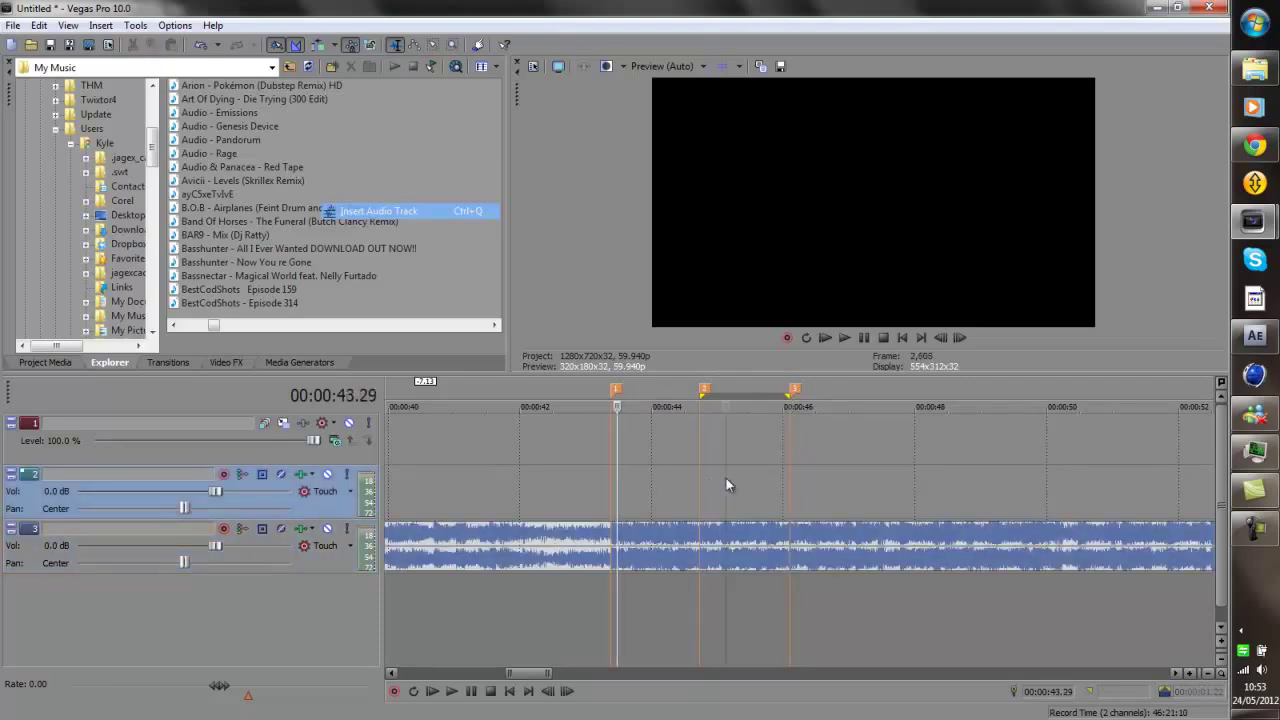
{"action": "left_click", "coordinate": [725, 480]}
{"action": "left_click", "coordinate": [787, 477]}
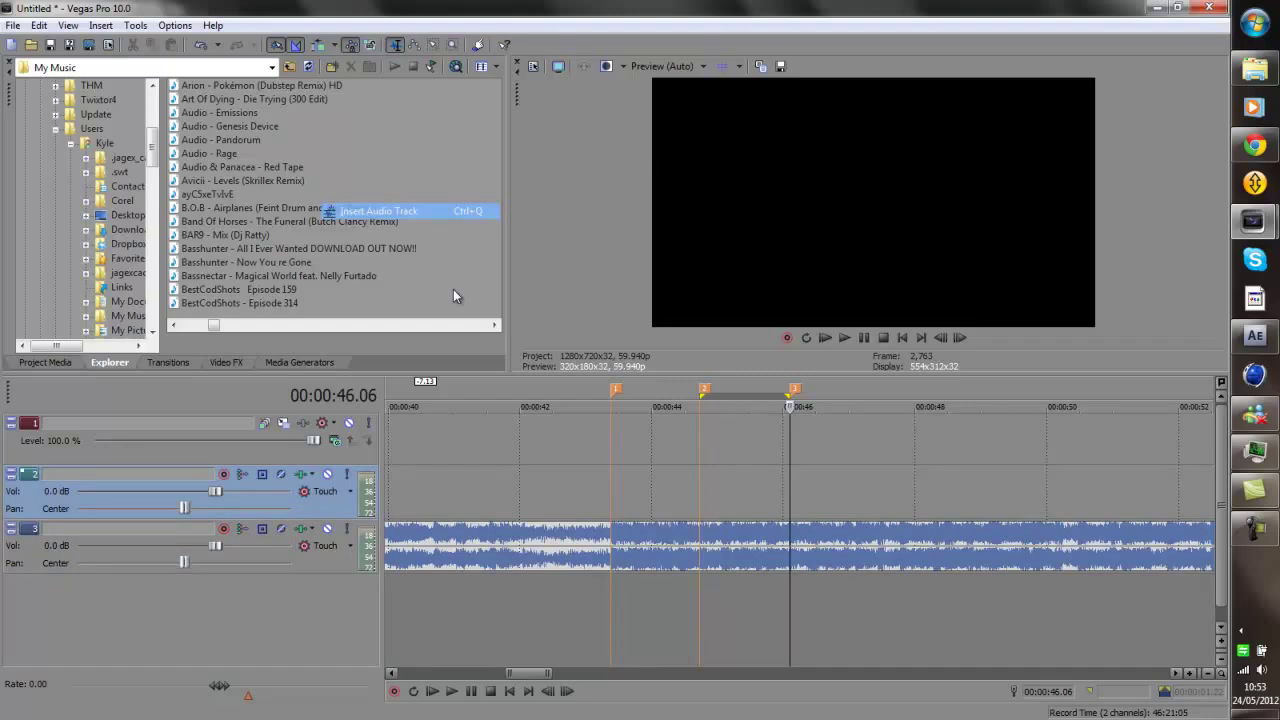
{"action": "left_click", "coordinate": [611, 503]}
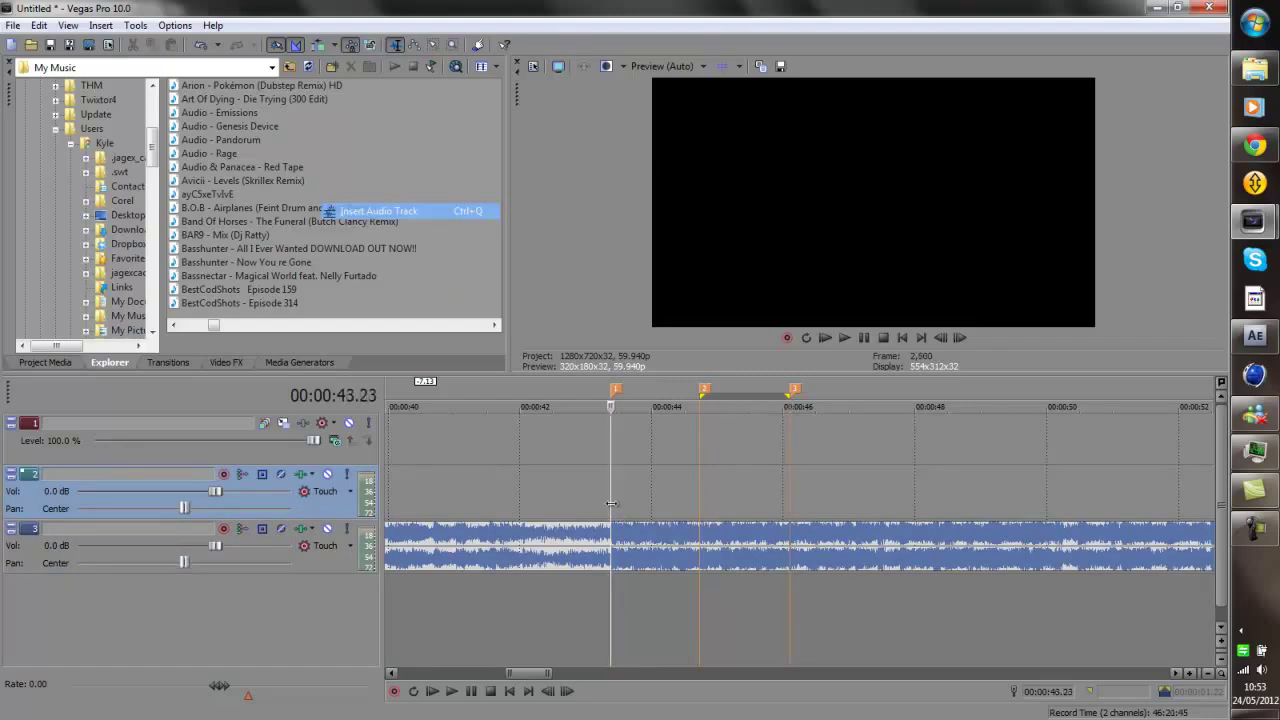
Move the gameplay clip along the timeline so it spans the three beat markers, starting at about 37.5 seconds.
{"action": "scroll", "coordinate": [636, 505], "scroll_direction": "down", "scroll_amount": 3}
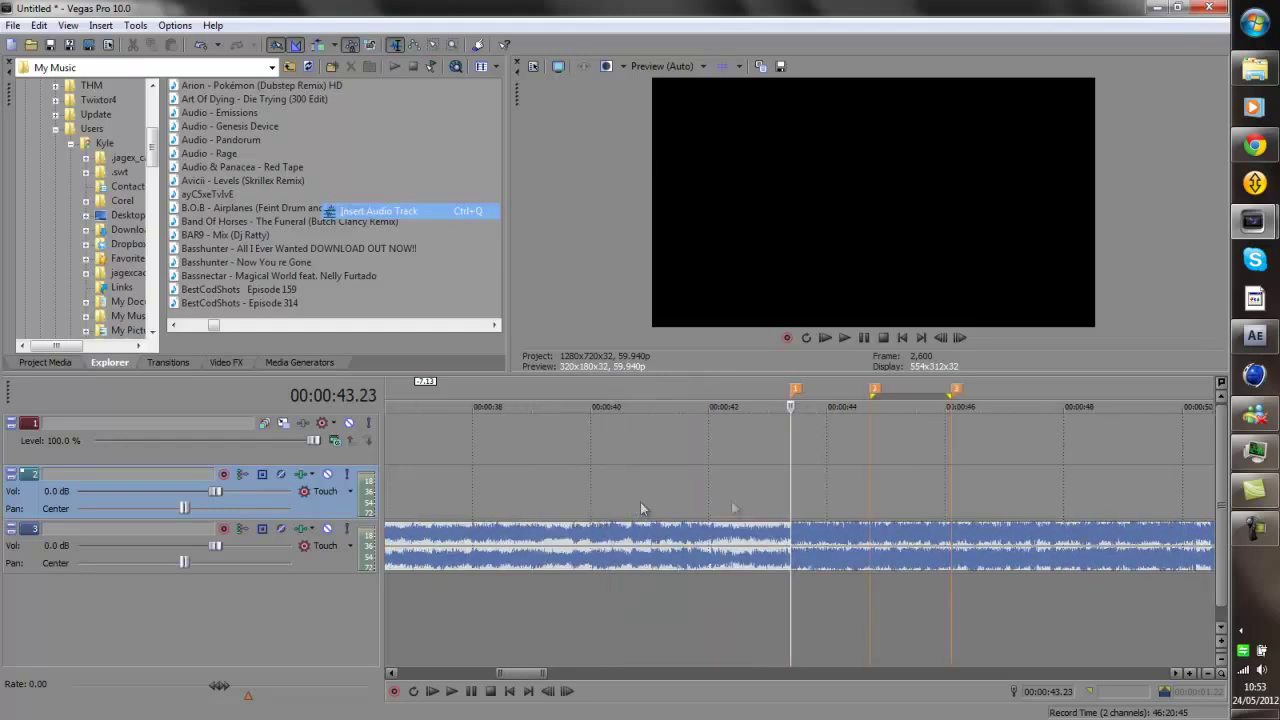
{"action": "key", "text": "space"}
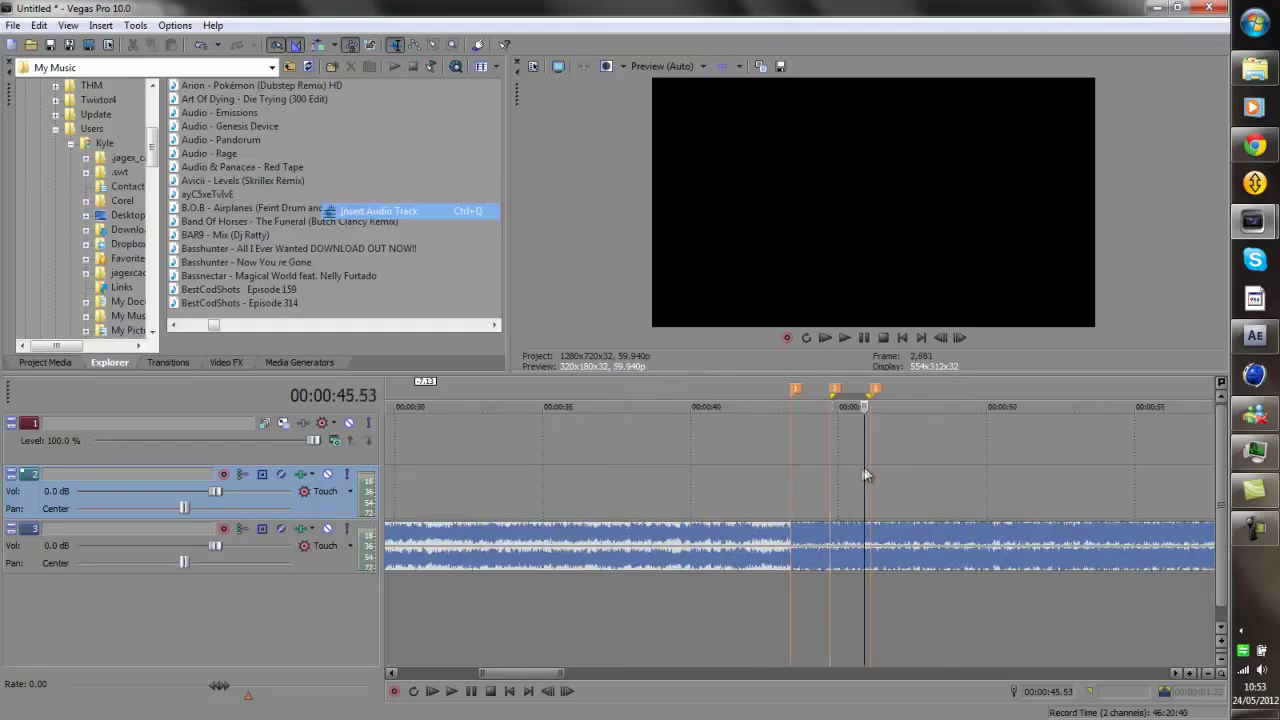
{"action": "left_click", "coordinate": [801, 455]}
{"action": "scroll", "coordinate": [853, 456], "scroll_direction": "down", "scroll_amount": 6}
{"action": "left_click_drag", "start_coordinate": [456, 444], "coordinate": [623, 446]}
{"action": "scroll", "coordinate": [634, 448], "scroll_direction": "up", "scroll_amount": 6}
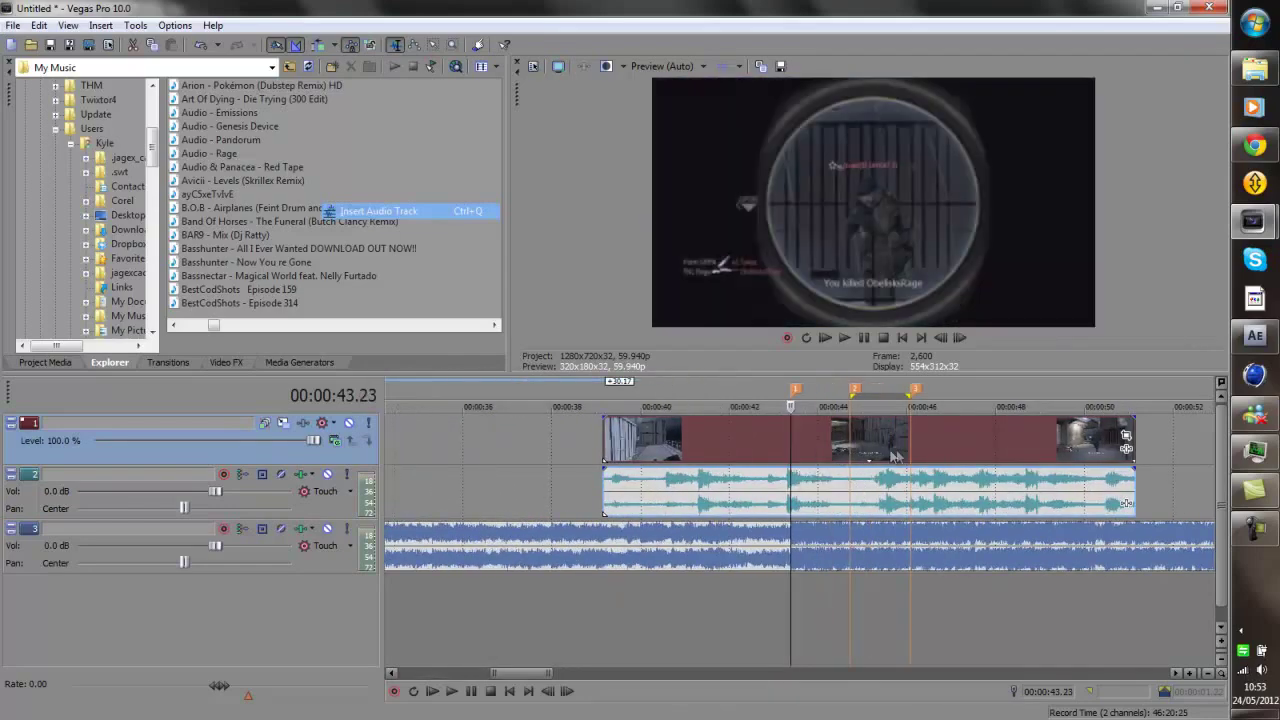
{"action": "left_click_drag", "start_coordinate": [898, 451], "coordinate": [894, 451]}
{"action": "left_click_drag", "start_coordinate": [773, 453], "coordinate": [752, 450]}
{"action": "left_click", "coordinate": [793, 451]}
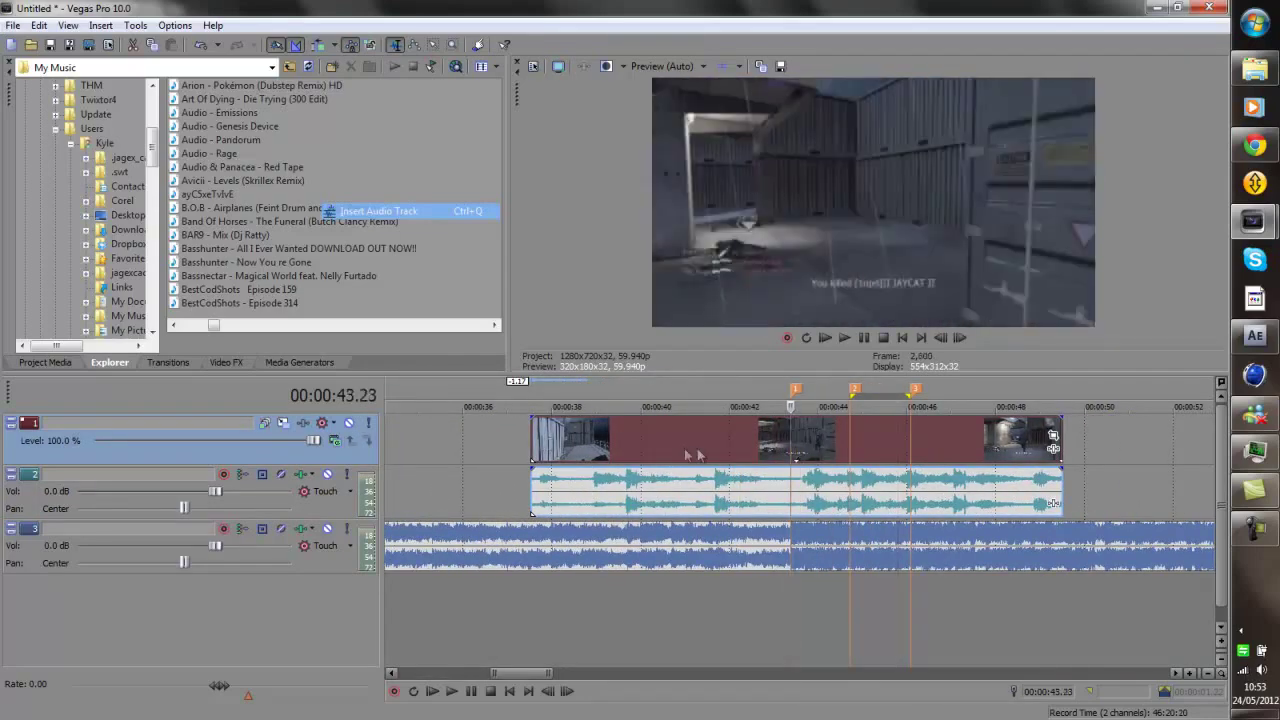
Scrub through the gameplay clip, split it at the first marker at 00:00:43.23, and delete the part before the split.
{"action": "left_click", "coordinate": [755, 450]}
{"action": "left_click", "coordinate": [806, 455]}
{"action": "left_click", "coordinate": [624, 458]}
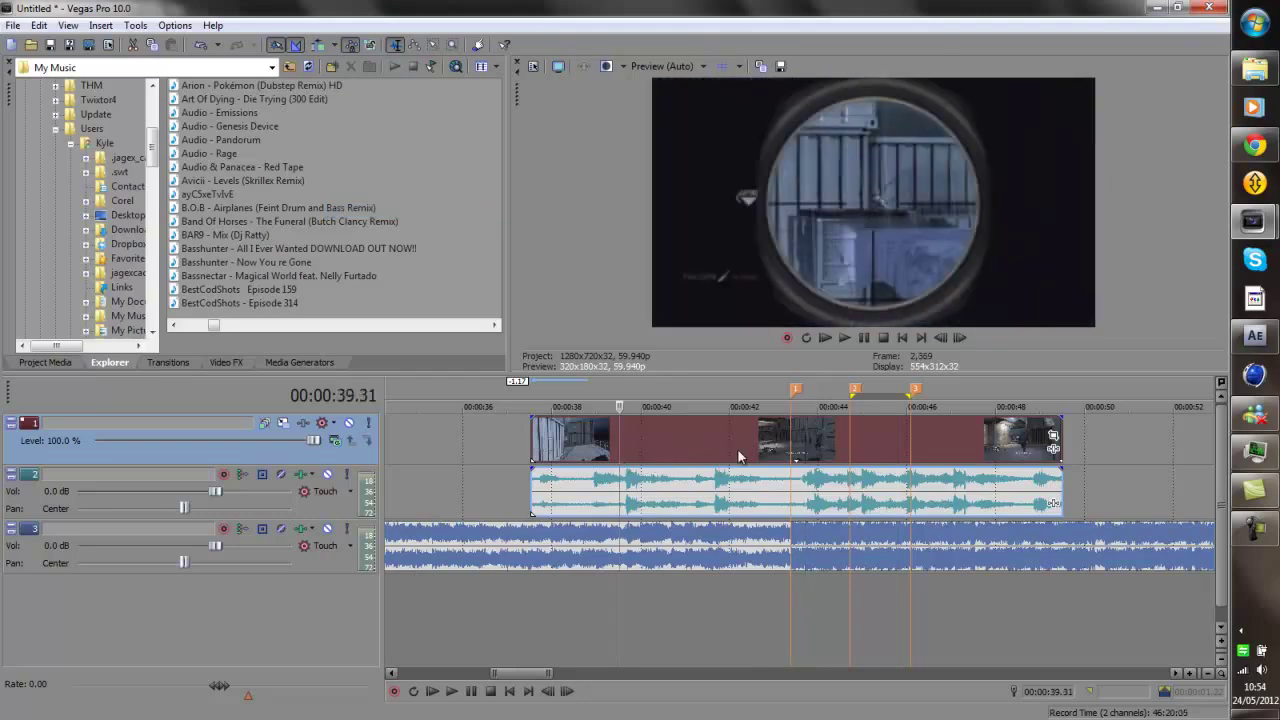
{"action": "left_click", "coordinate": [738, 455]}
{"action": "left_click", "coordinate": [791, 453]}
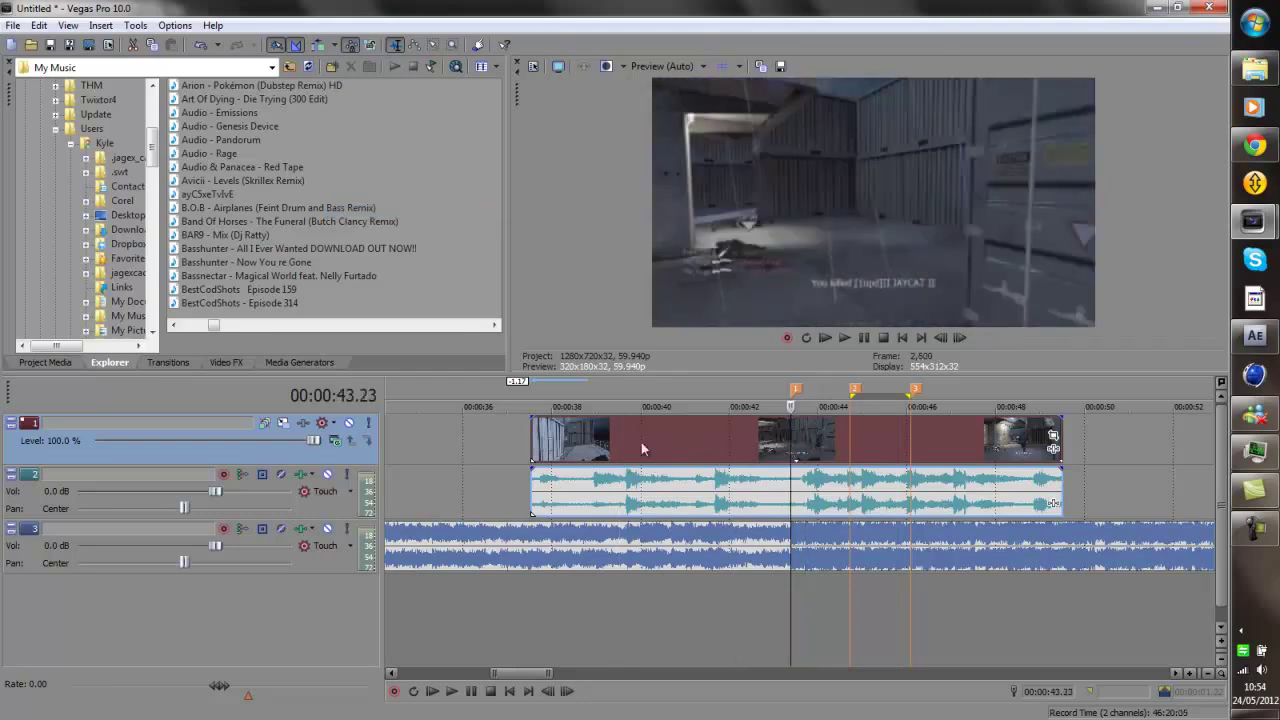
{"action": "left_click_drag", "start_coordinate": [533, 441], "coordinate": [790, 441]}
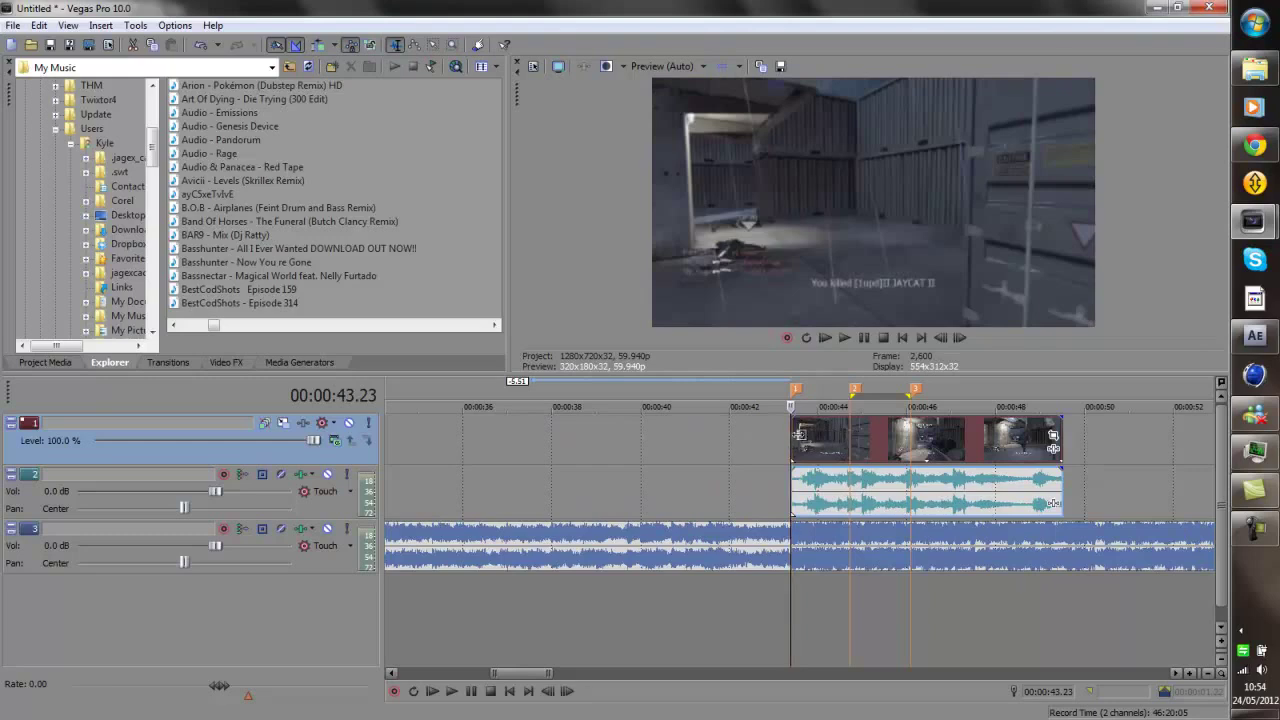
{"action": "key", "text": "ctrl+z"}
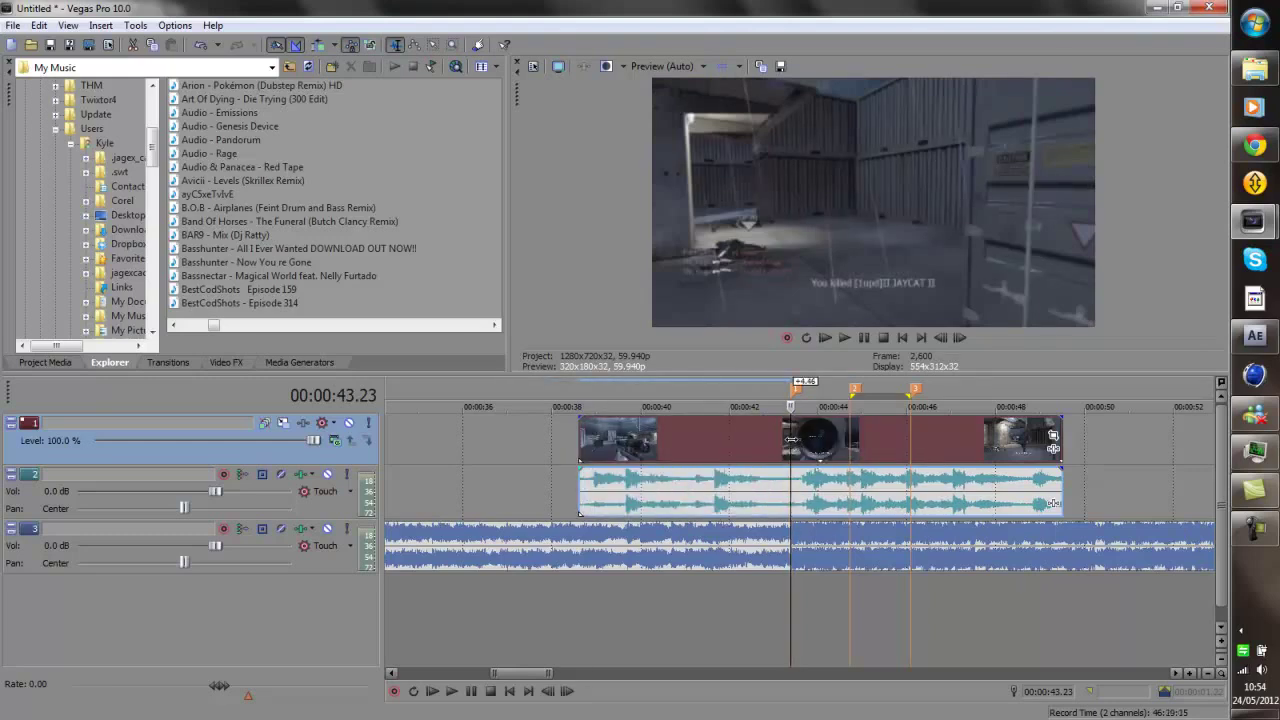
{"action": "key", "text": "s"}
{"action": "left_click", "coordinate": [729, 457]}
{"action": "key", "text": "Delete"}
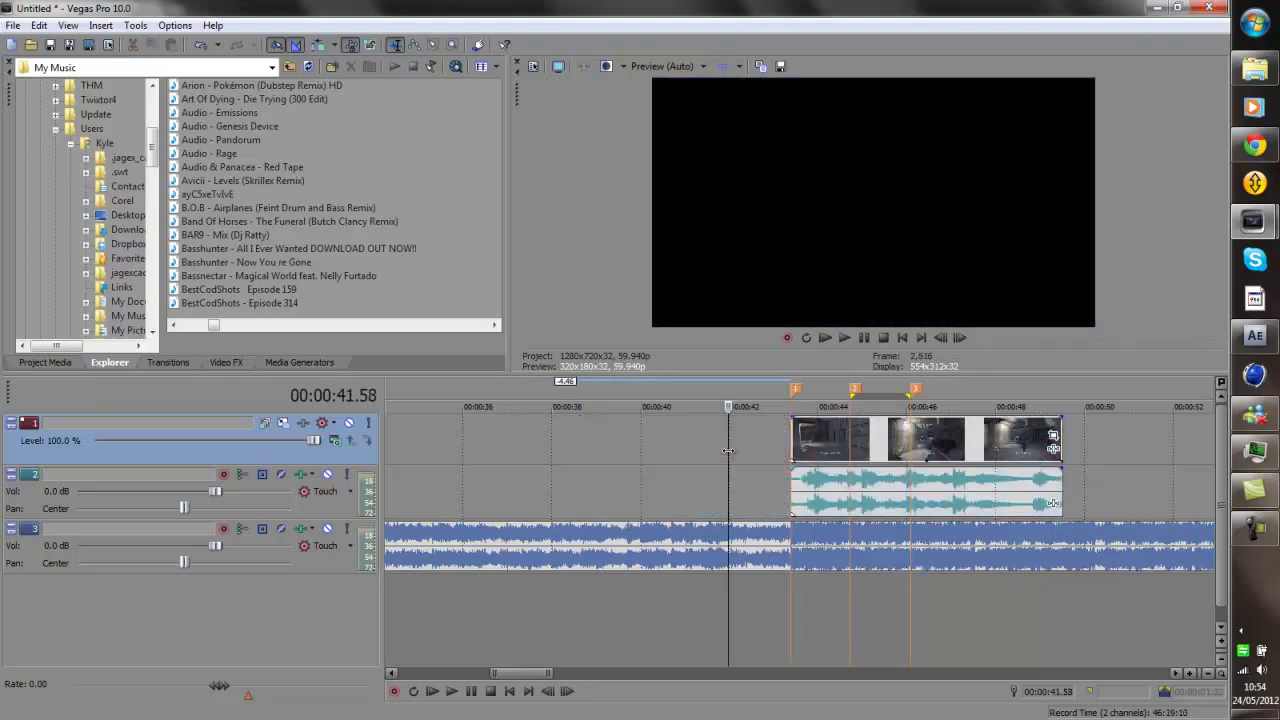
Move the trimmed clip earlier to start at about 41 seconds and split it at the gunshot frame at 00:00:41.46.
{"action": "left_click_drag", "start_coordinate": [803, 453], "coordinate": [711, 454]}
{"action": "left_click", "coordinate": [711, 455]}
{"action": "scroll", "coordinate": [716, 456], "scroll_direction": "up", "scroll_amount": 3}
{"action": "key", "text": "space"}
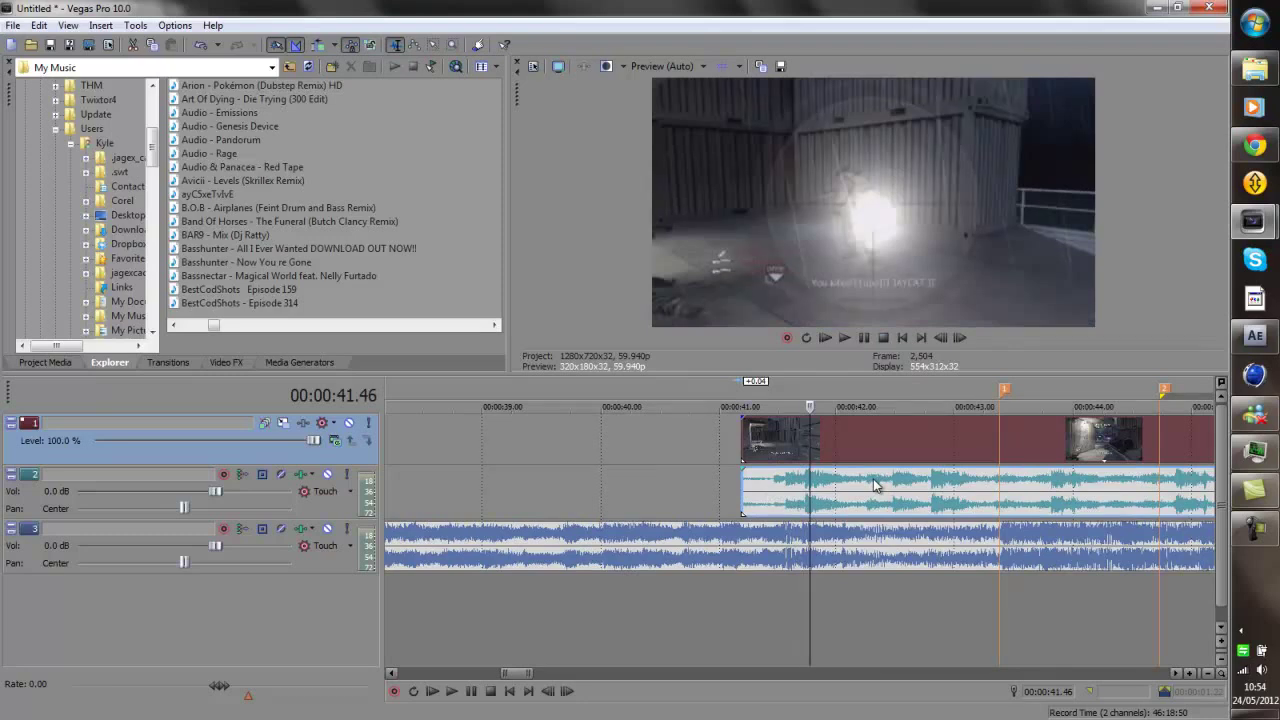
{"action": "scroll", "coordinate": [875, 486], "scroll_direction": "up", "scroll_amount": 3}
{"action": "key", "text": "Left"}
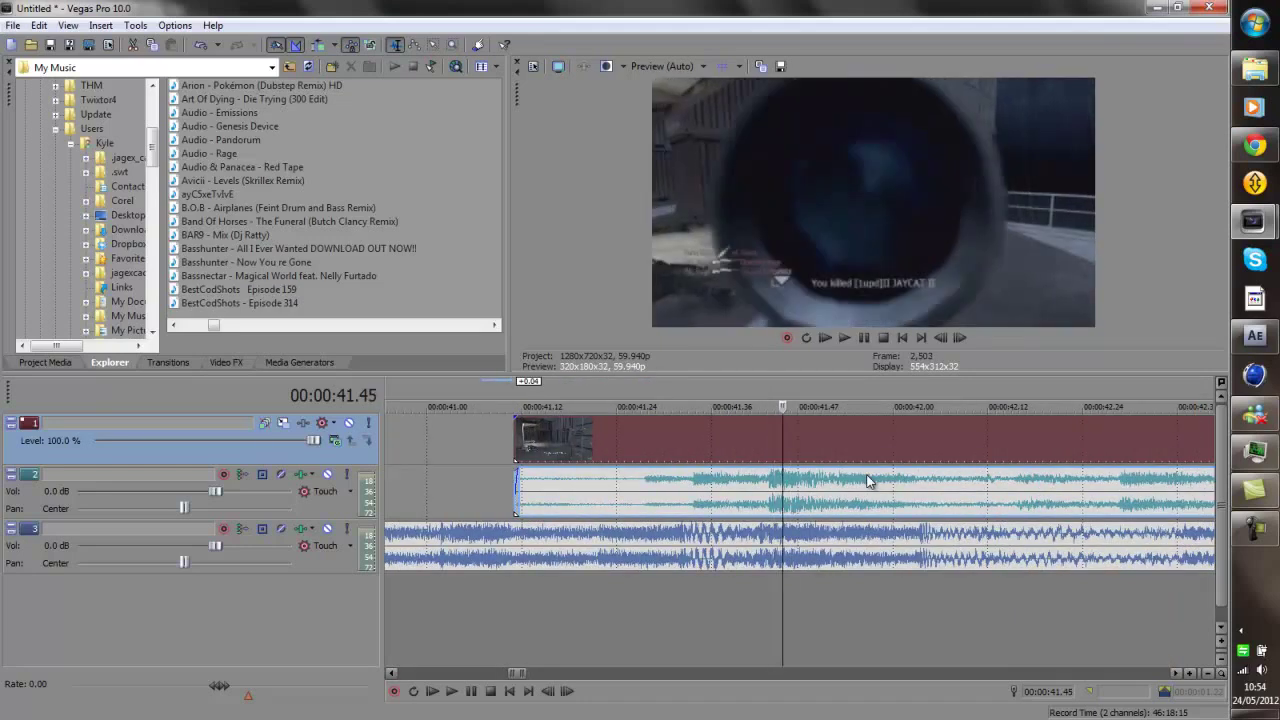
{"action": "key", "text": "Right"}
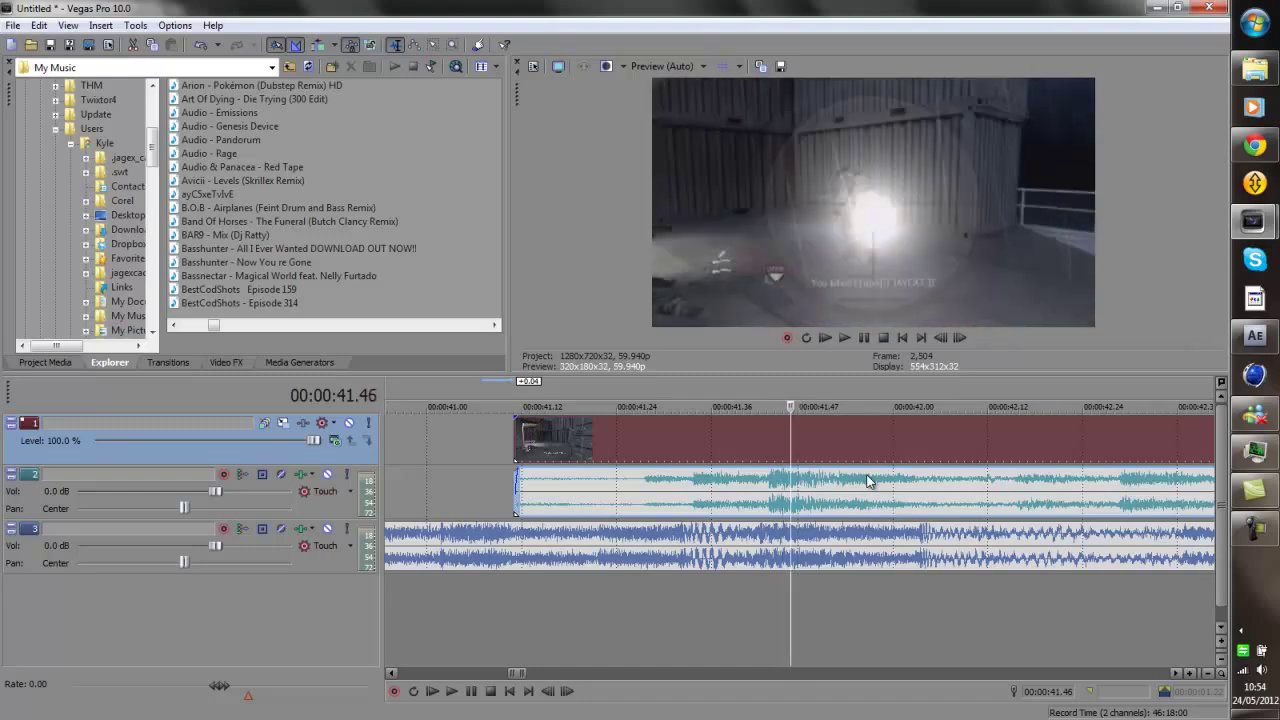
{"action": "key", "text": "s"}
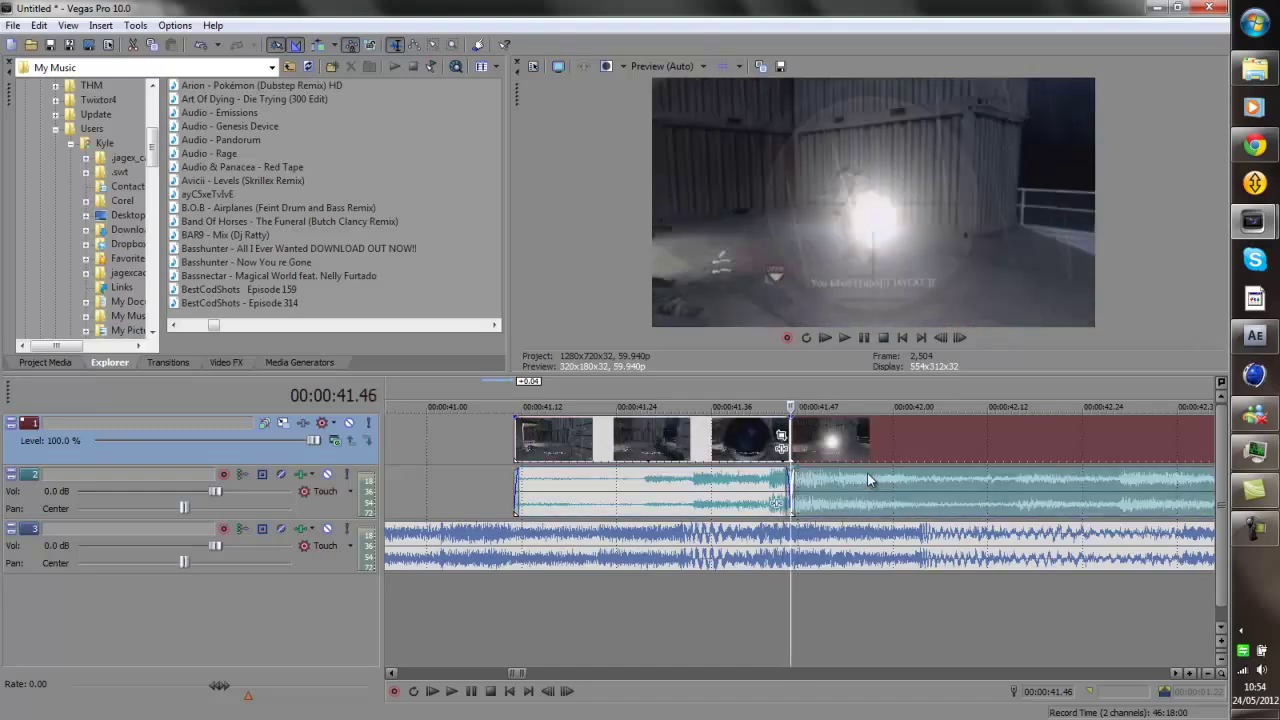
Step through the frames to find the second gunshot and split the gameplay clip there at 00:00:42.49.
{"action": "scroll", "coordinate": [867, 473], "scroll_direction": "down", "scroll_amount": 3}
{"action": "left_click", "coordinate": [1028, 454]}
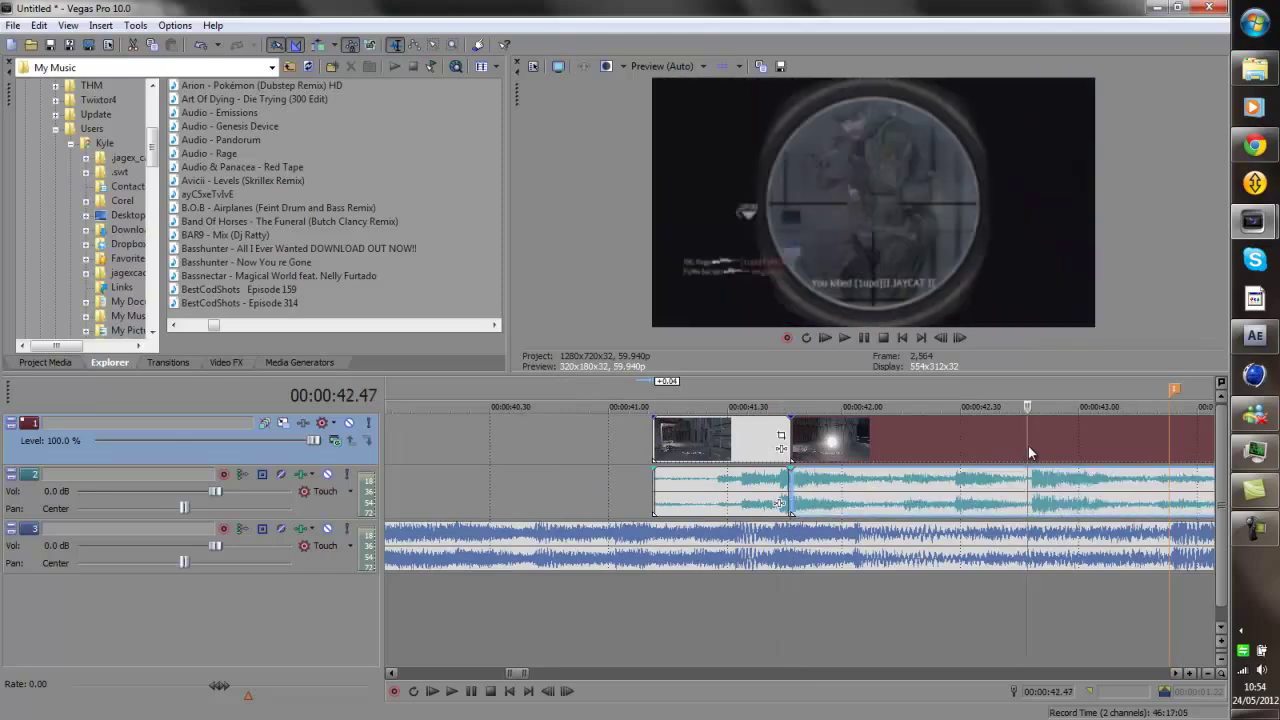
{"action": "left_click", "coordinate": [973, 454]}
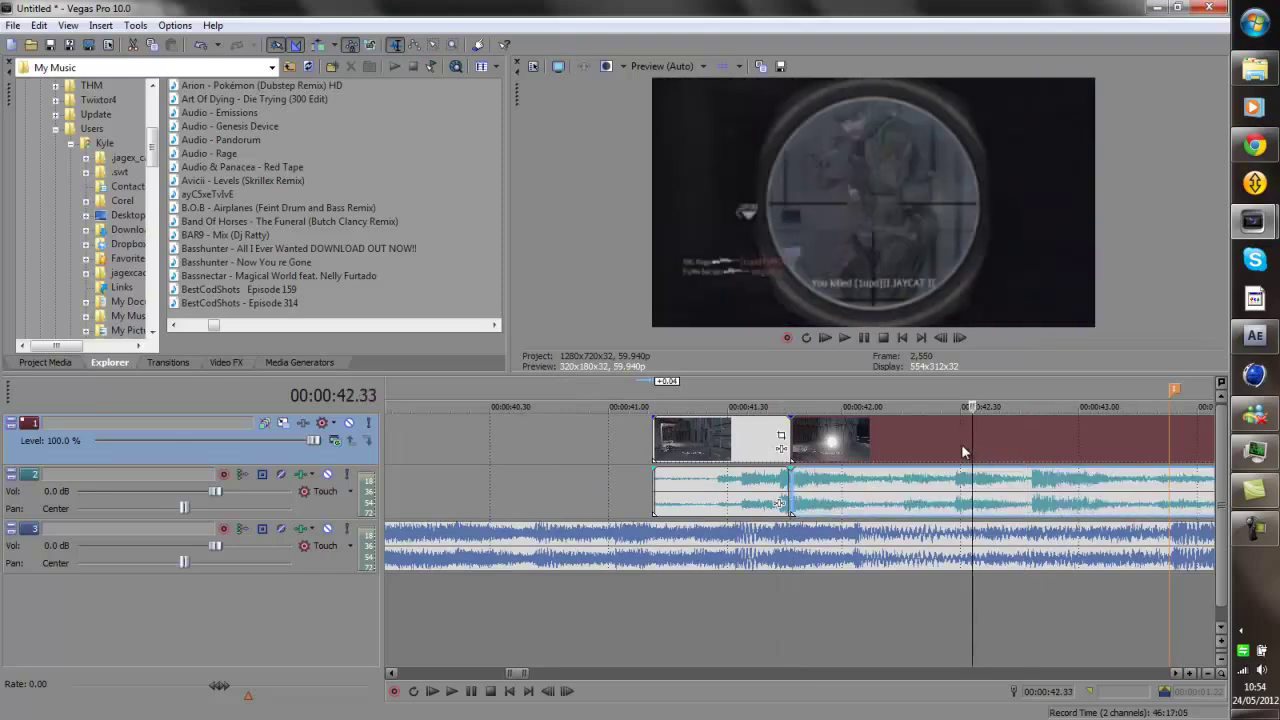
{"action": "left_click", "coordinate": [964, 449]}
{"action": "left_click", "coordinate": [973, 452]}
{"action": "left_click", "coordinate": [1028, 455]}
{"action": "key", "text": "Right"}
{"action": "key", "text": "Right"}
{"action": "key", "text": "Right"}
{"action": "key", "text": "Right"}
{"action": "key", "text": "Right"}
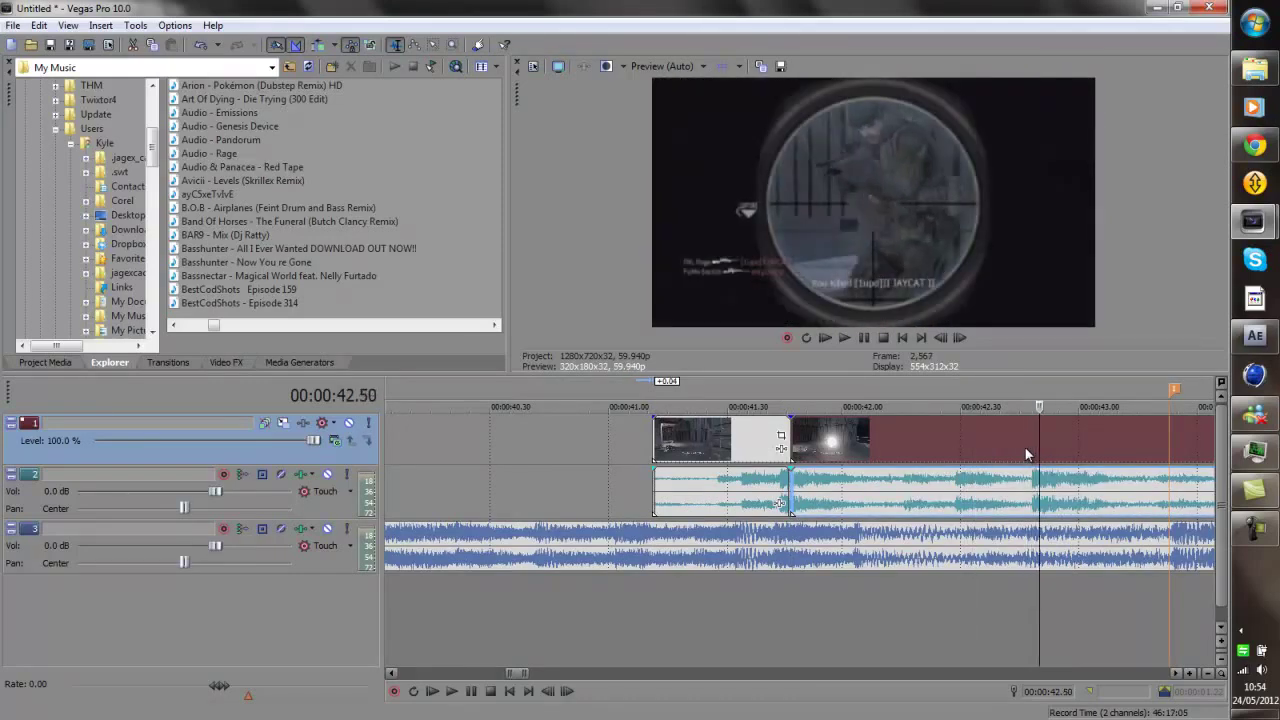
{"action": "key", "text": "Left"}
{"action": "key", "text": "Left"}
{"action": "key", "text": "Left"}
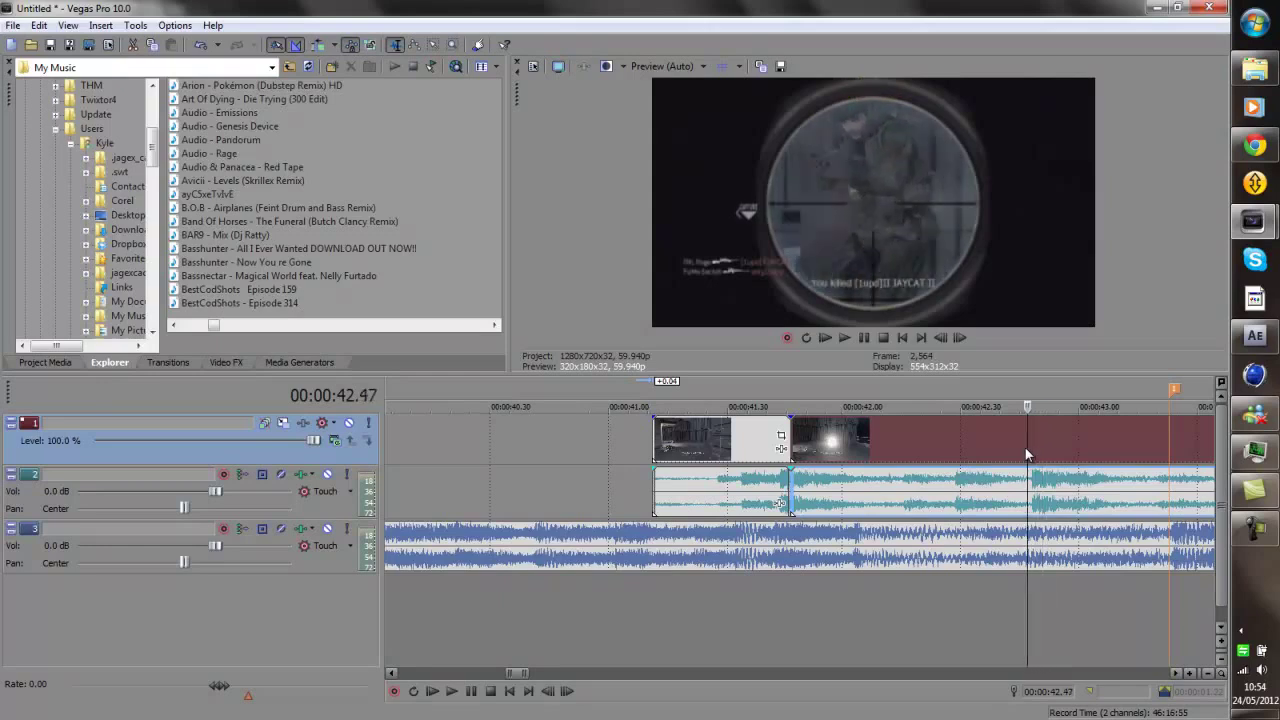
{"action": "key", "text": "s"}
Step through the frames after the first marker to find the third gunshot and split the clip at 00:00:43.50.
{"action": "scroll", "coordinate": [975, 463], "scroll_direction": "down", "scroll_amount": 2}
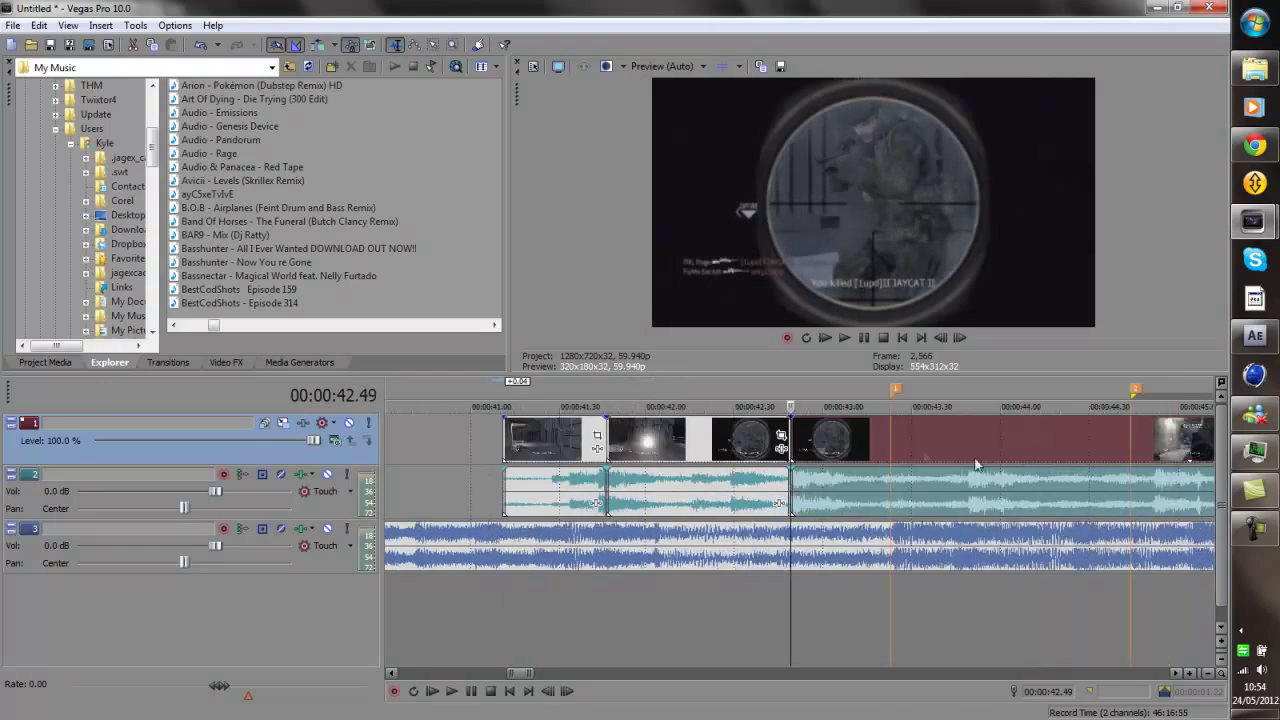
{"action": "left_click", "coordinate": [897, 448]}
{"action": "key", "text": "Right"}
{"action": "key", "text": "Right"}
{"action": "key", "text": "Right"}
{"action": "key", "text": "Right"}
{"action": "key", "text": "Right"}
{"action": "key", "text": "Right"}
{"action": "key", "text": "Right"}
{"action": "key", "text": "Right"}
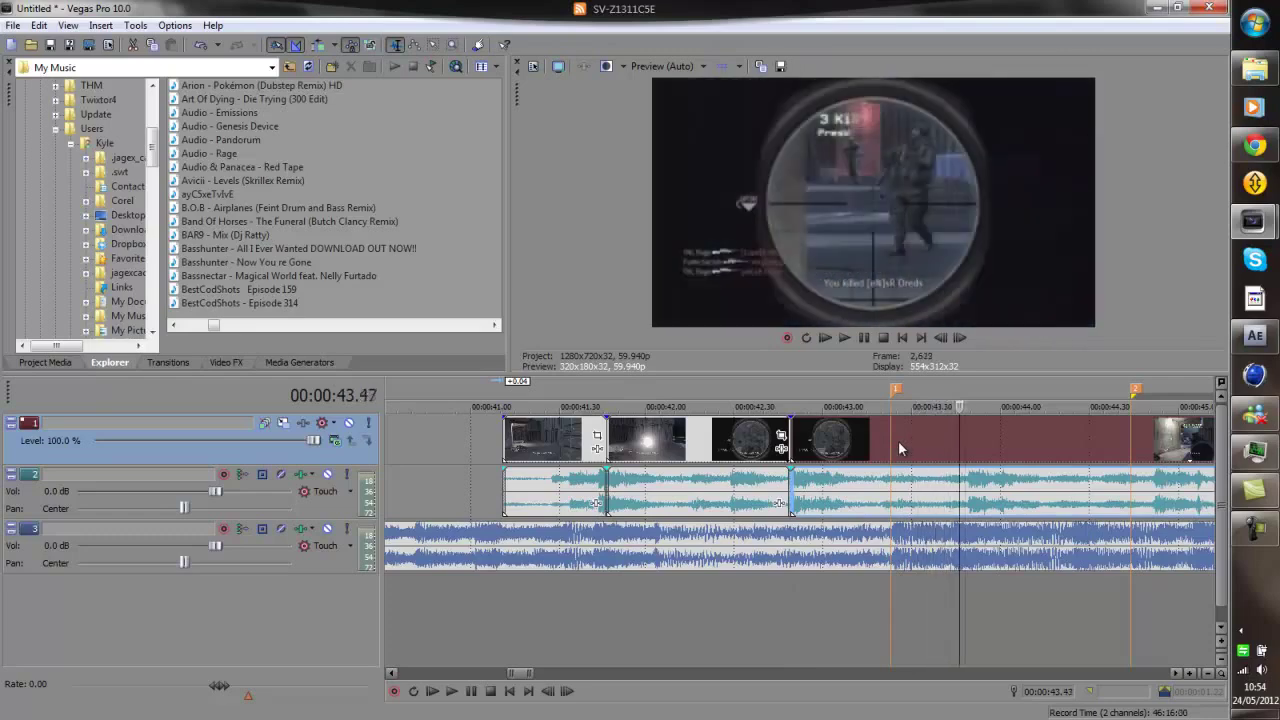
{"action": "scroll", "coordinate": [898, 449], "scroll_direction": "down", "scroll_amount": 5}
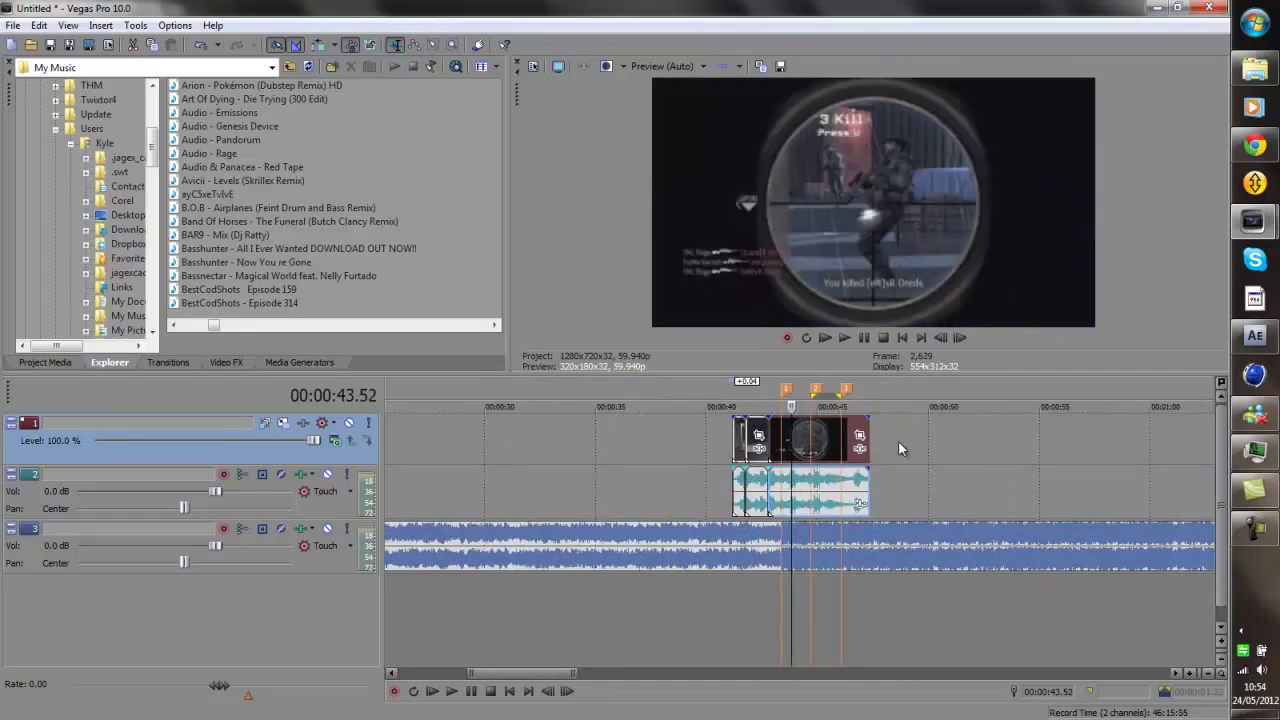
{"action": "scroll", "coordinate": [898, 449], "scroll_direction": "up", "scroll_amount": 6}
{"action": "scroll", "coordinate": [898, 449], "scroll_direction": "up", "scroll_amount": 3}
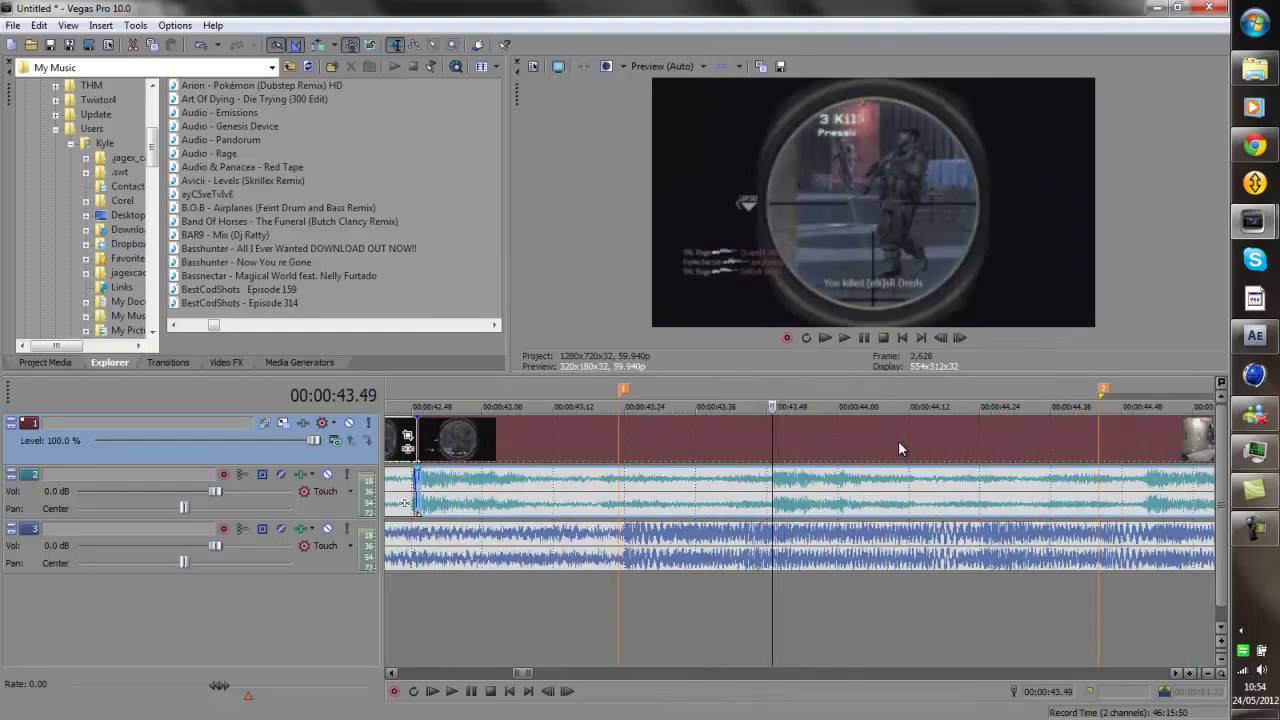
{"action": "key", "text": "Right"}
{"action": "key", "text": "Right"}
{"action": "key", "text": "Left"}
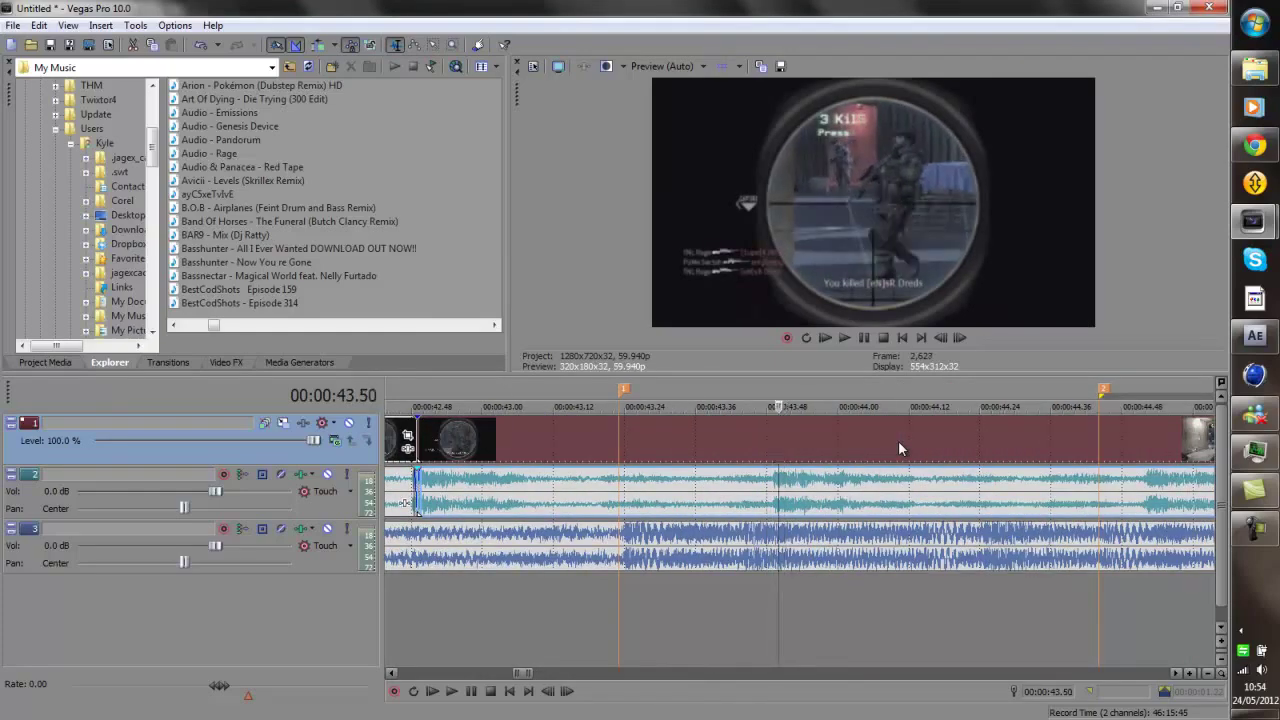
{"action": "key", "text": "s"}
{"action": "scroll", "coordinate": [898, 449], "scroll_direction": "down", "scroll_amount": 3}
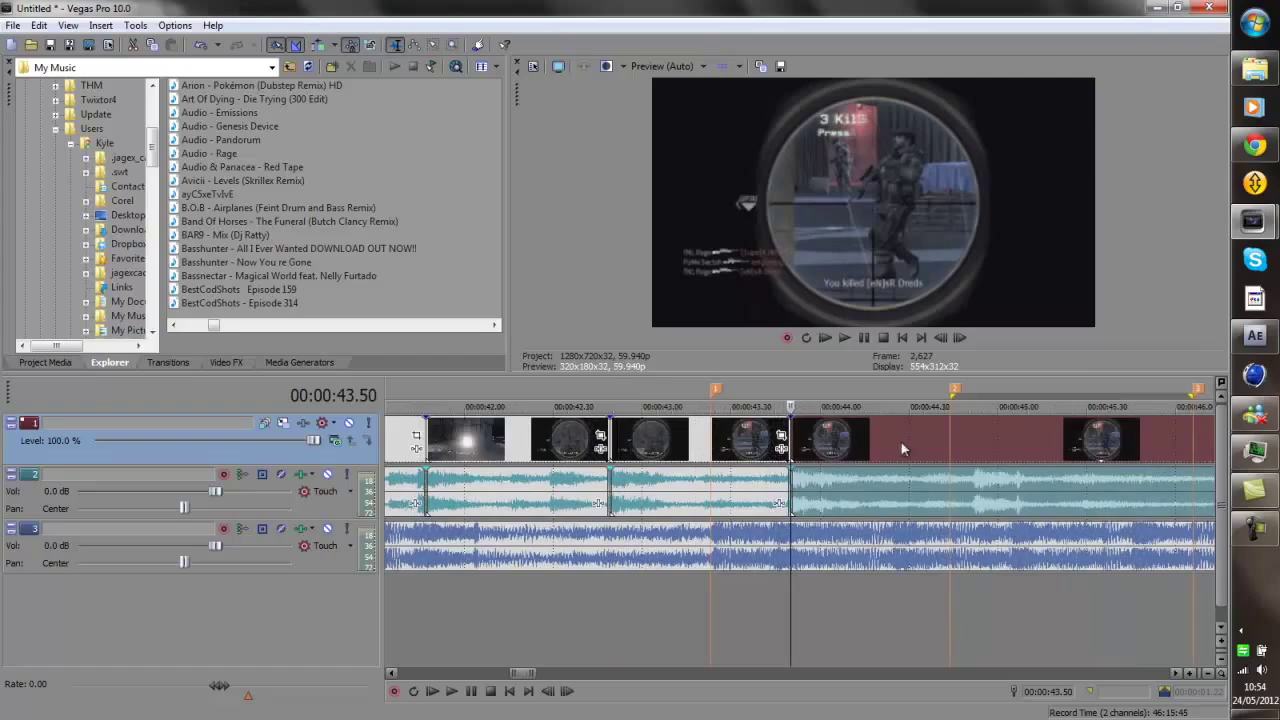
Find the fourth gunshot frame after the second marker and split the gameplay clip there at 00:00:44.52.
{"action": "left_click", "coordinate": [972, 437]}
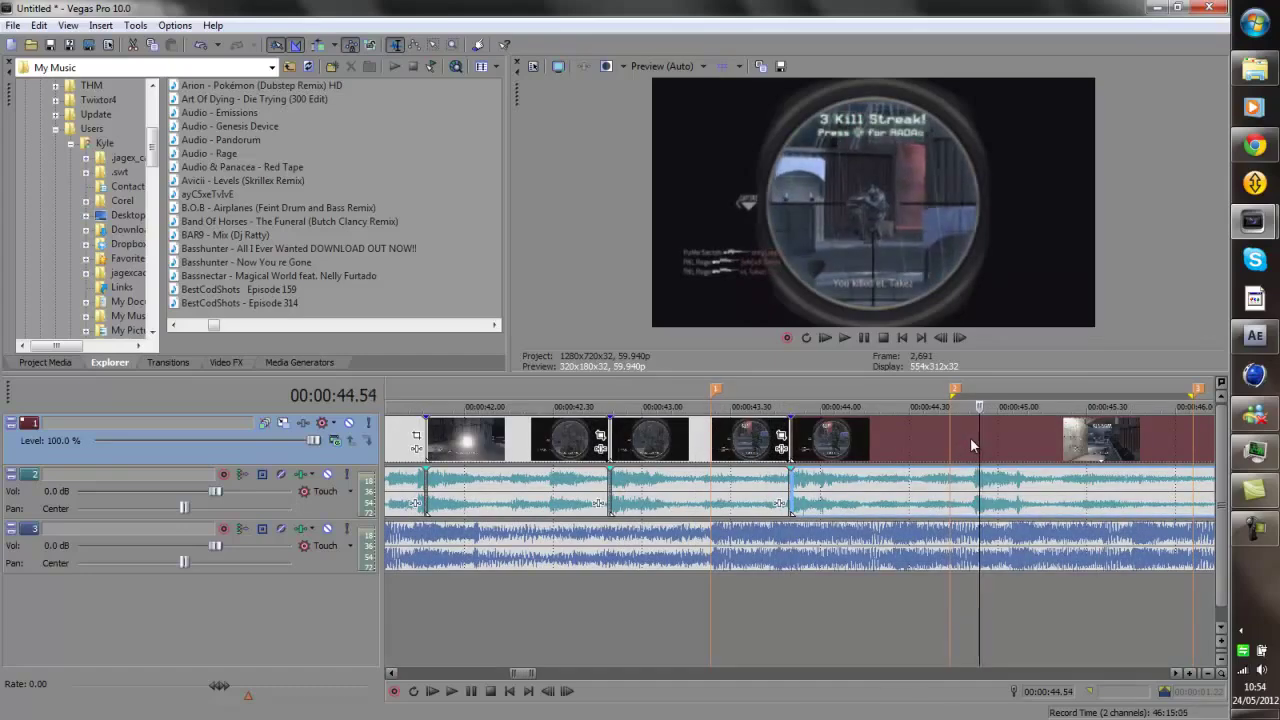
{"action": "key", "text": "s"}
{"action": "scroll", "coordinate": [650, 470], "scroll_direction": "down", "scroll_amount": 3}
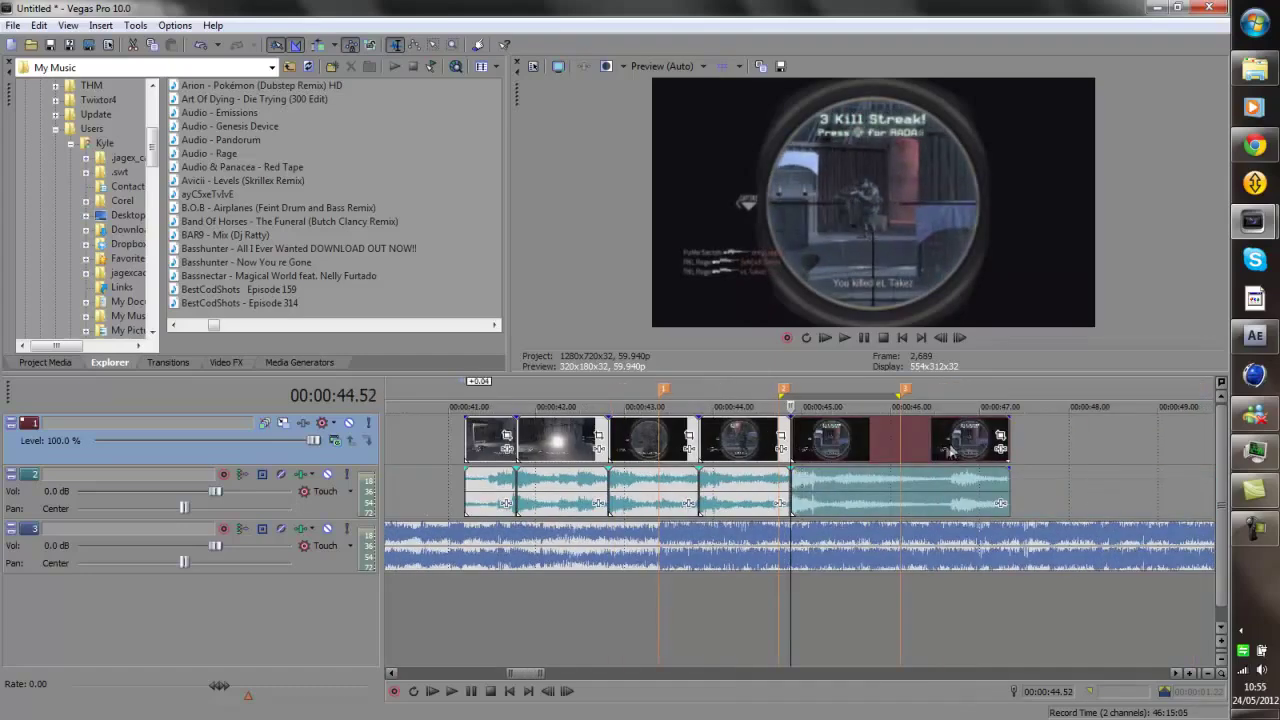
Move the last three gameplay pieces so their gunshot starts line up with markers 1, 2 and 3.
{"action": "left_click", "coordinate": [637, 489]}
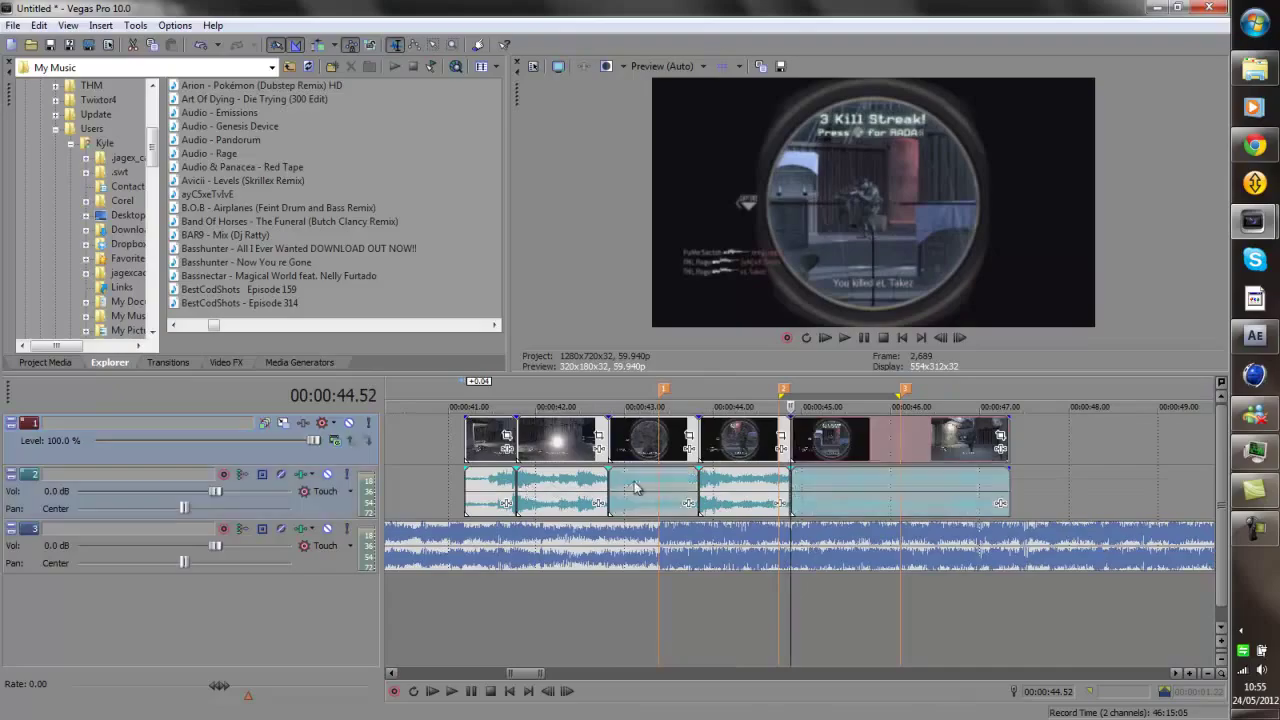
{"action": "left_click", "coordinate": [743, 489]}
{"action": "left_click", "coordinate": [799, 489]}
{"action": "left_click", "coordinate": [651, 488]}
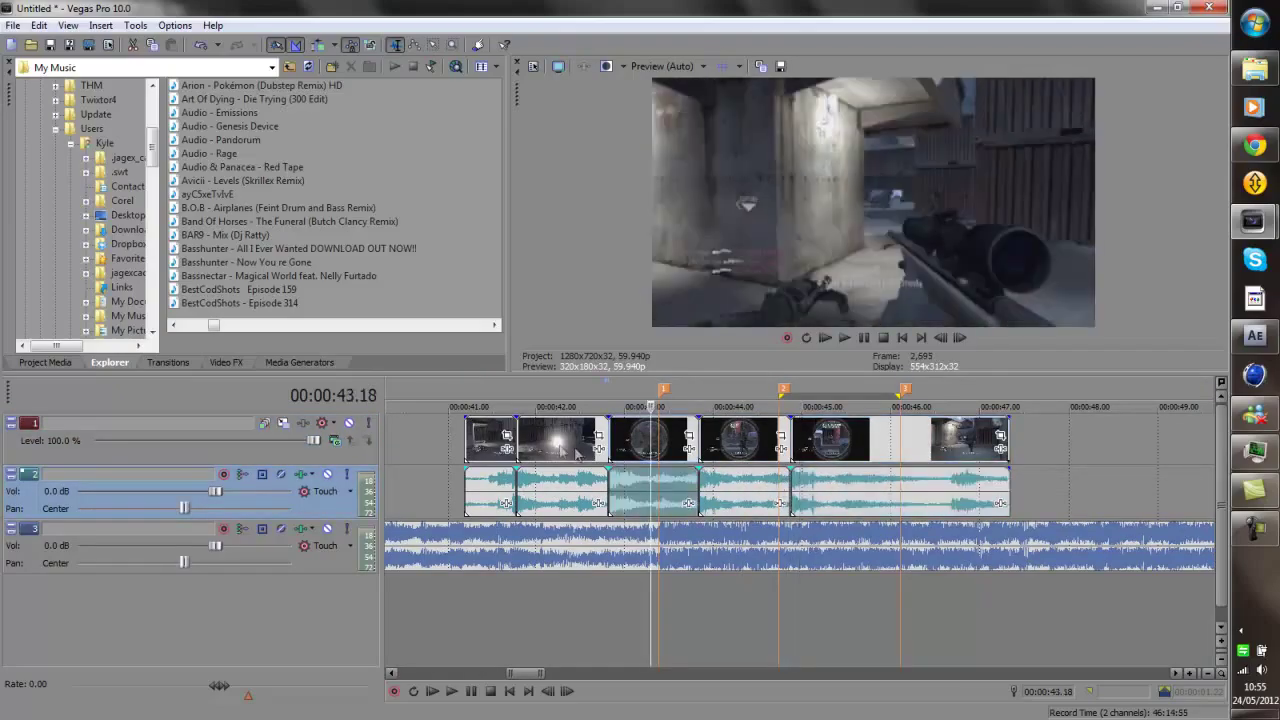
{"action": "left_click", "coordinate": [550, 443]}
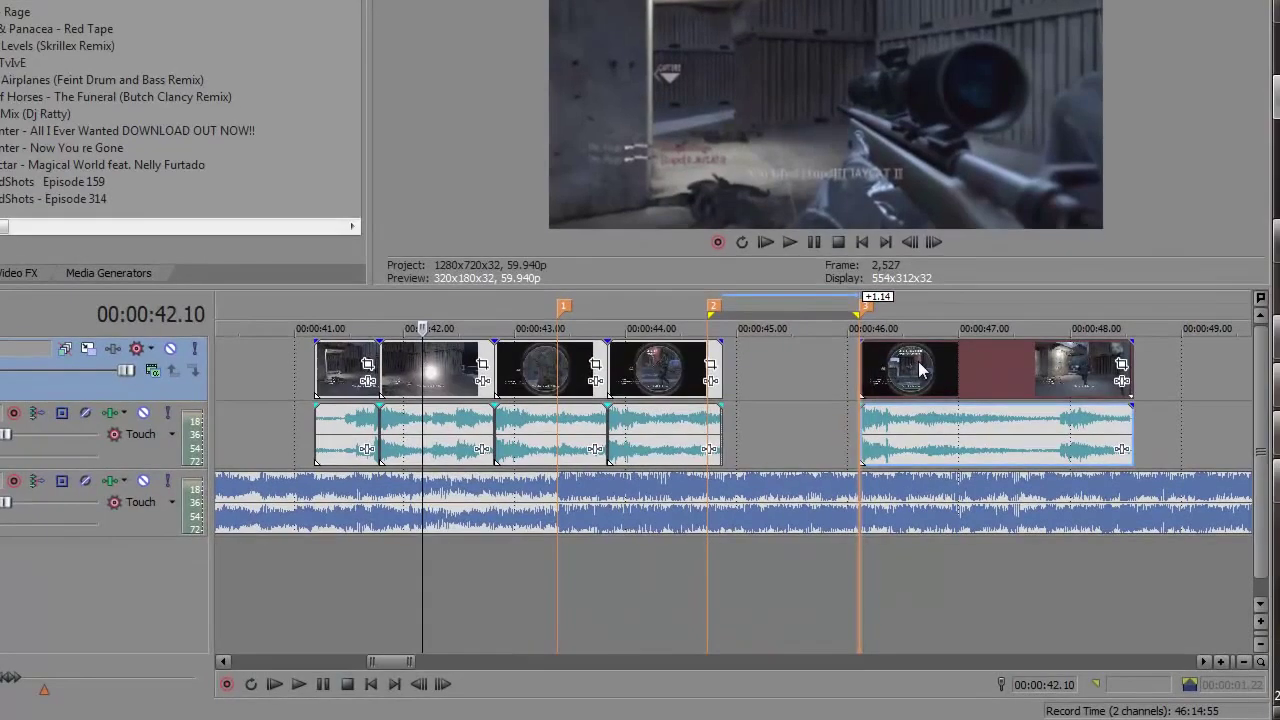
{"action": "left_click_drag", "start_coordinate": [716, 444], "coordinate": [810, 444]}
{"action": "left_click_drag", "start_coordinate": [743, 373], "coordinate": [520, 378]}
Delete the two leftover gameplay pieces before the first marker.
{"action": "left_click", "coordinate": [426, 377]}
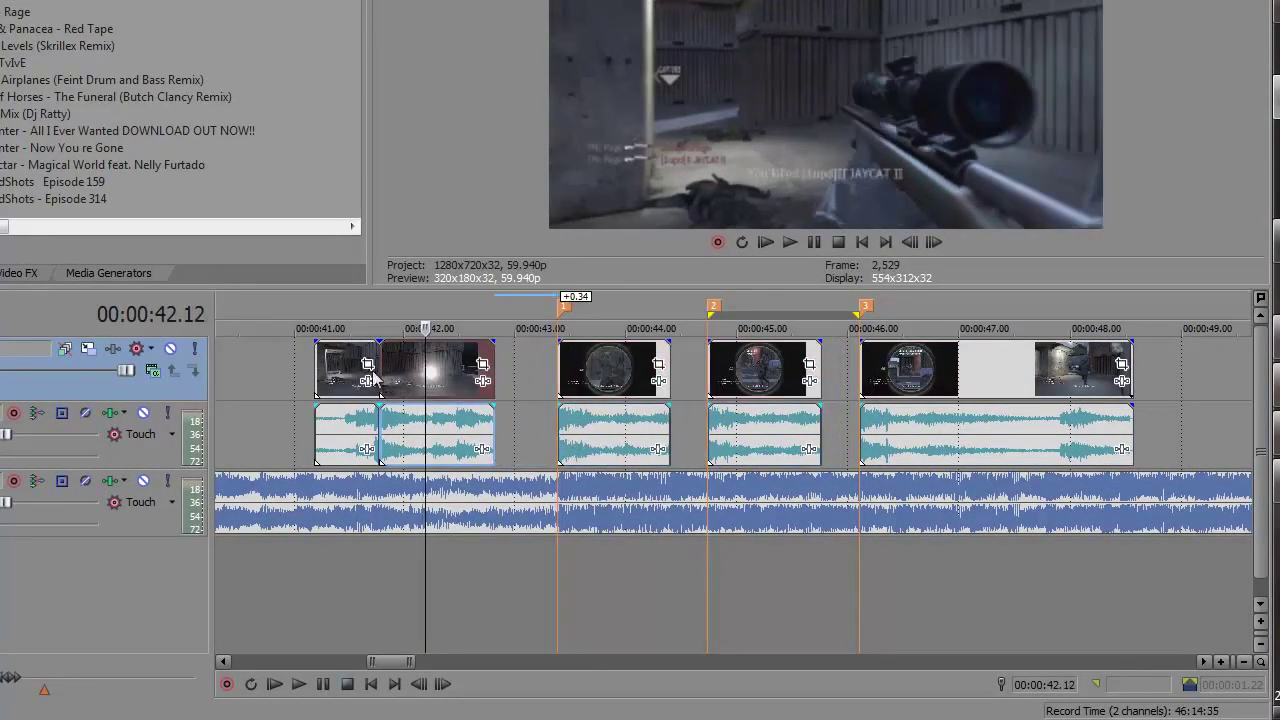
{"action": "key", "text": "Delete"}
{"action": "left_click", "coordinate": [339, 371]}
{"action": "key", "text": "Delete"}
Play the synced gunshots with the music from the first marker at 00:00:43.23.
{"action": "left_click", "coordinate": [566, 385]}
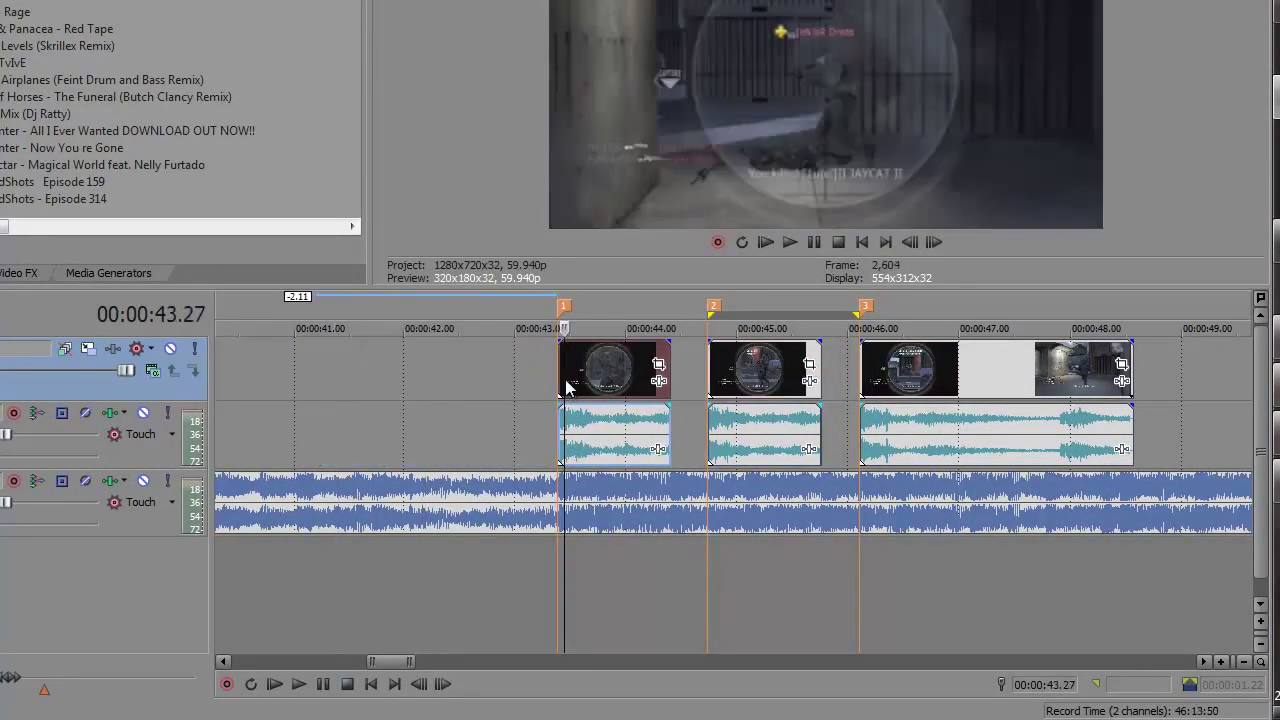
{"action": "left_click", "coordinate": [563, 378]}
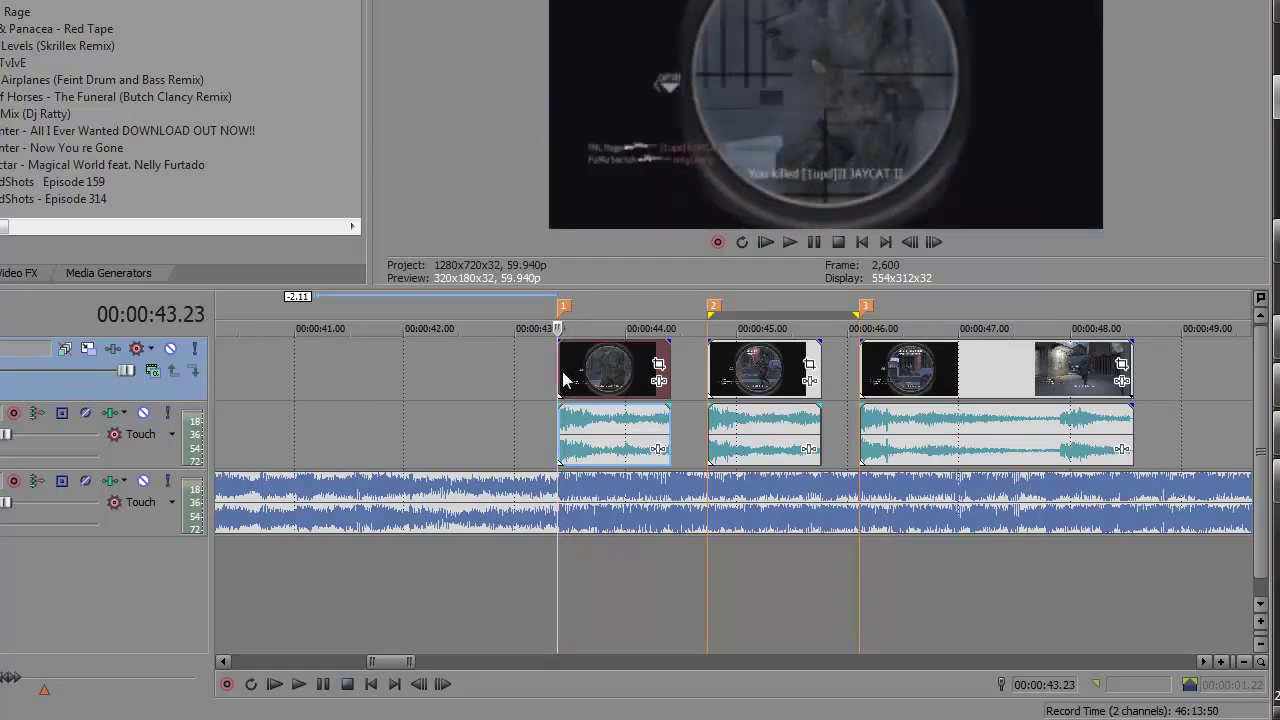
{"action": "key", "text": "space"}
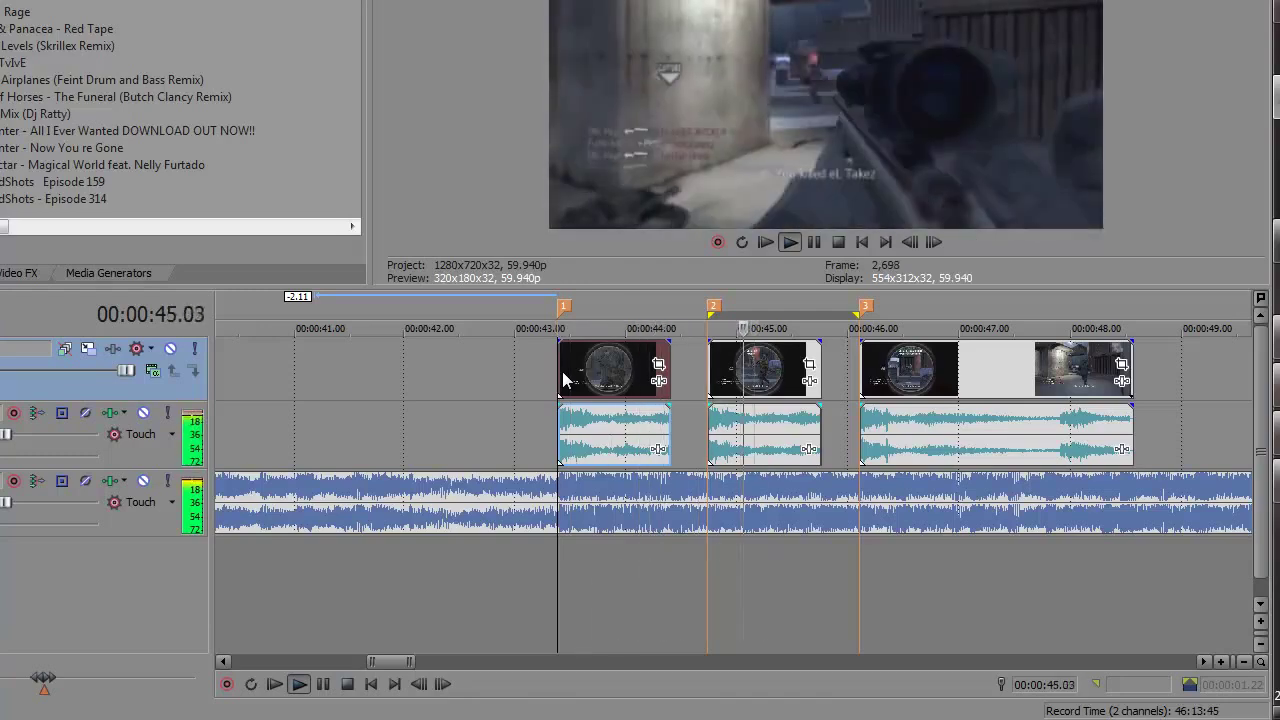
{"action": "key", "text": "space"}
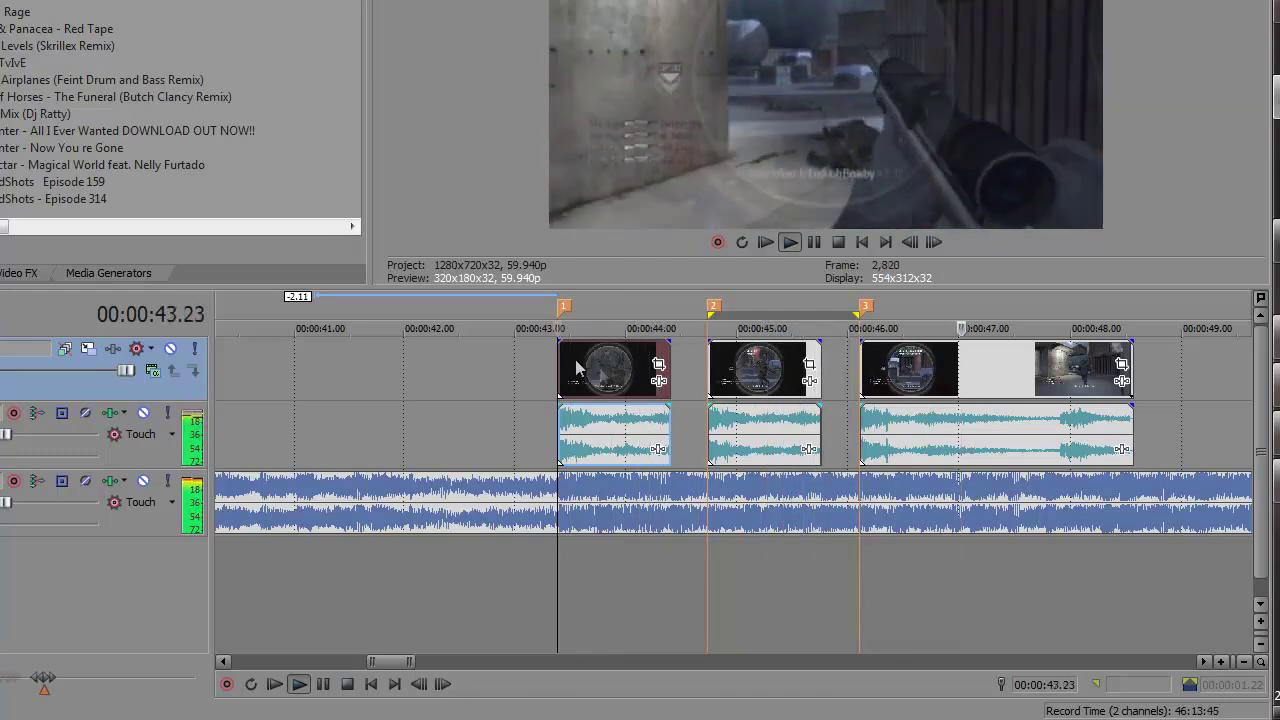
Step through the frames after the first gunshot to find the unscoping moment and split the video there at 00:00:43.32.
{"action": "left_click", "coordinate": [567, 368]}
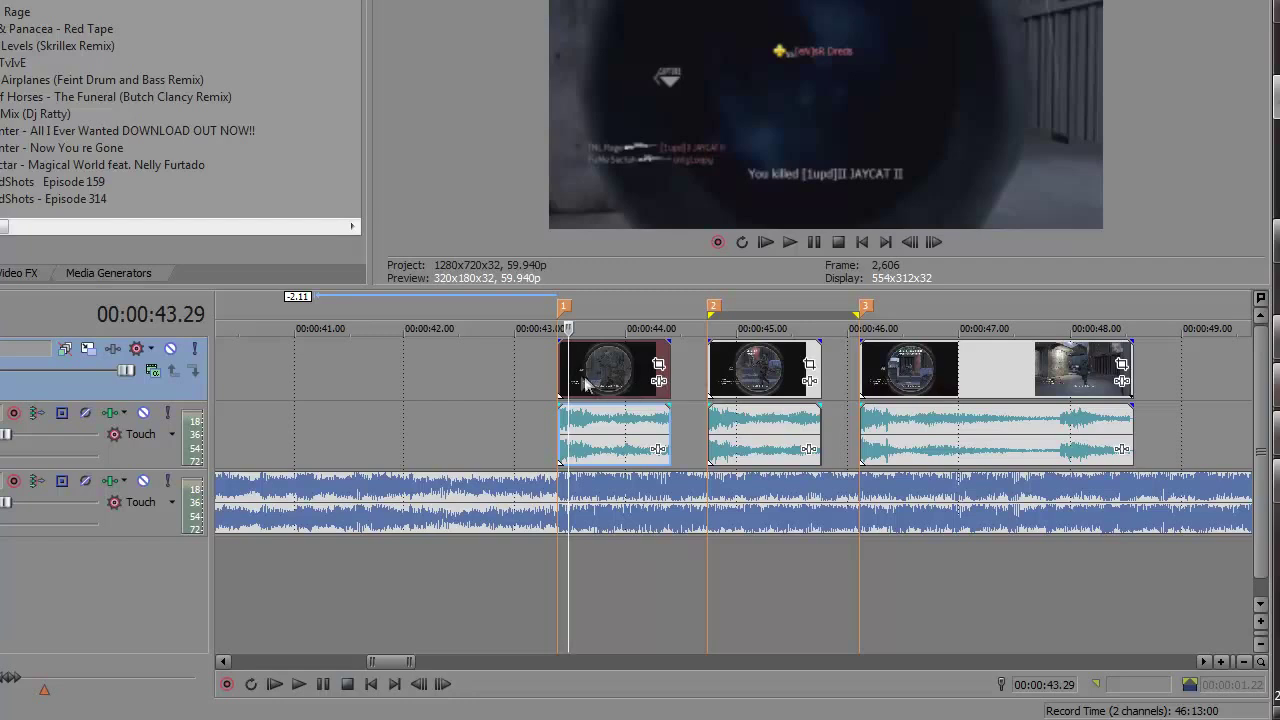
{"action": "left_click", "coordinate": [571, 380]}
{"action": "key", "text": "Right"}
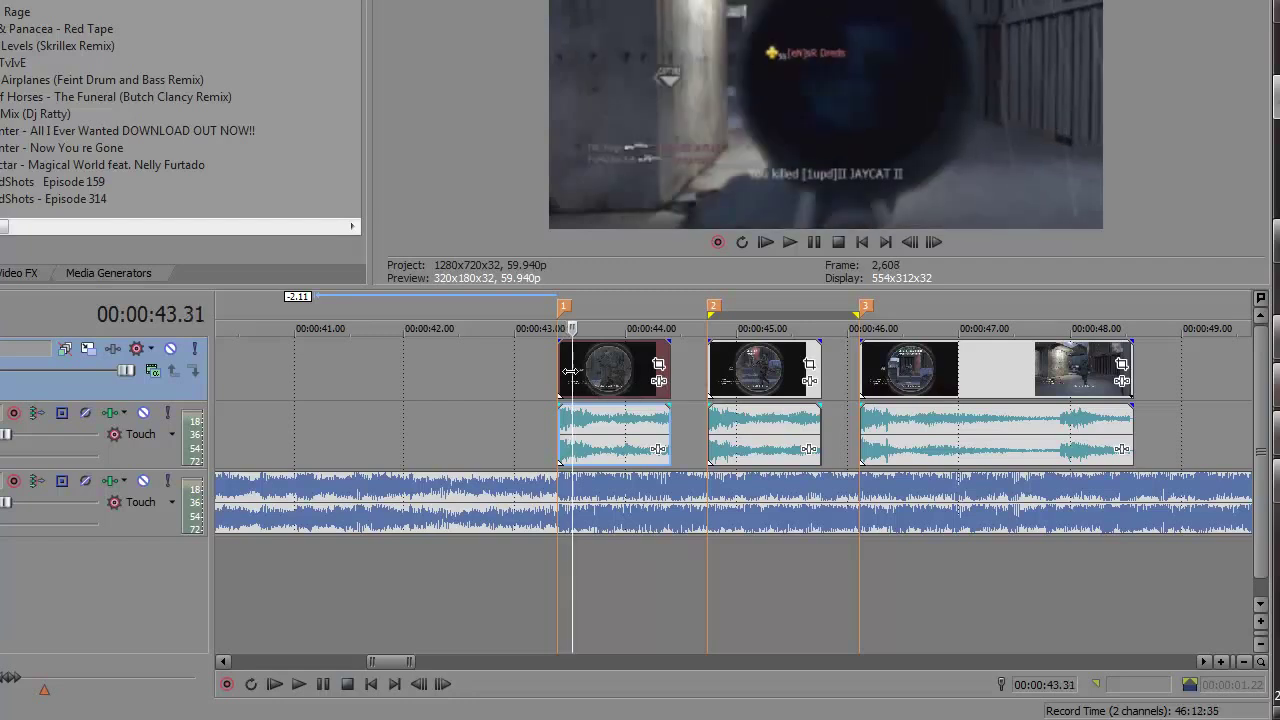
{"action": "key", "text": "Right"}
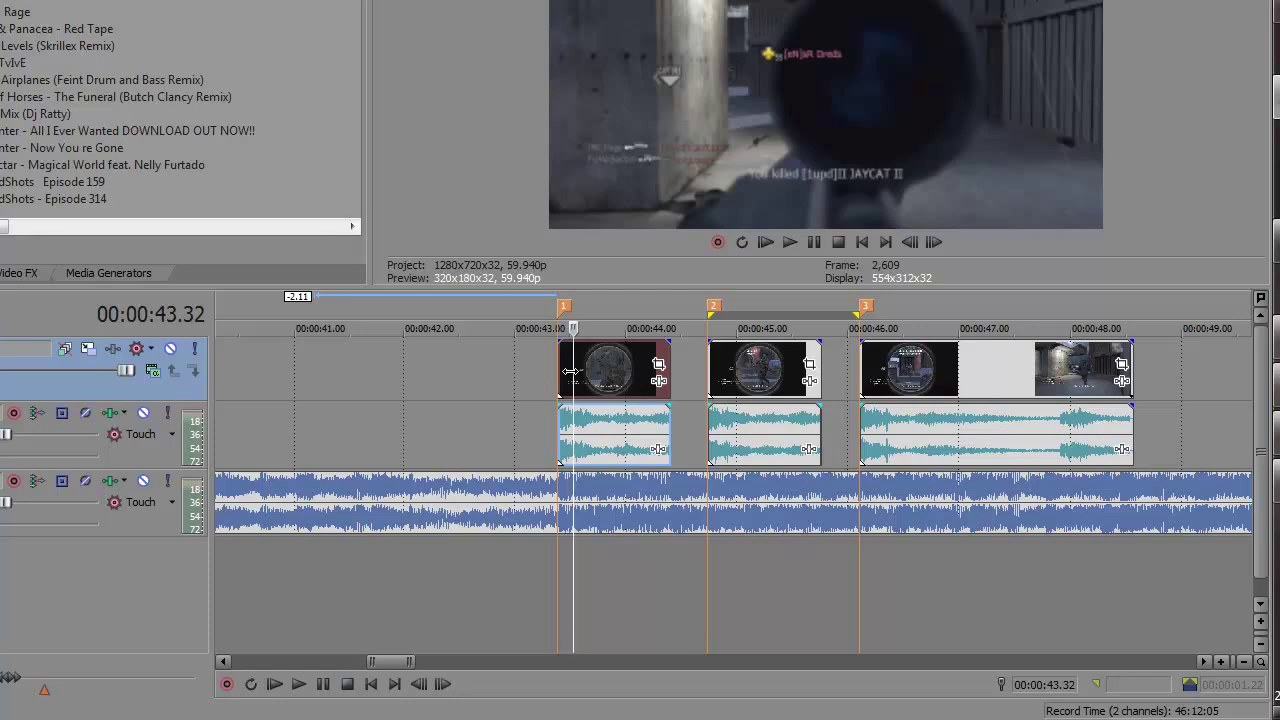
{"action": "scroll", "coordinate": [570, 372], "scroll_direction": "up", "scroll_amount": 2}
{"action": "left_click", "coordinate": [727, 367]}
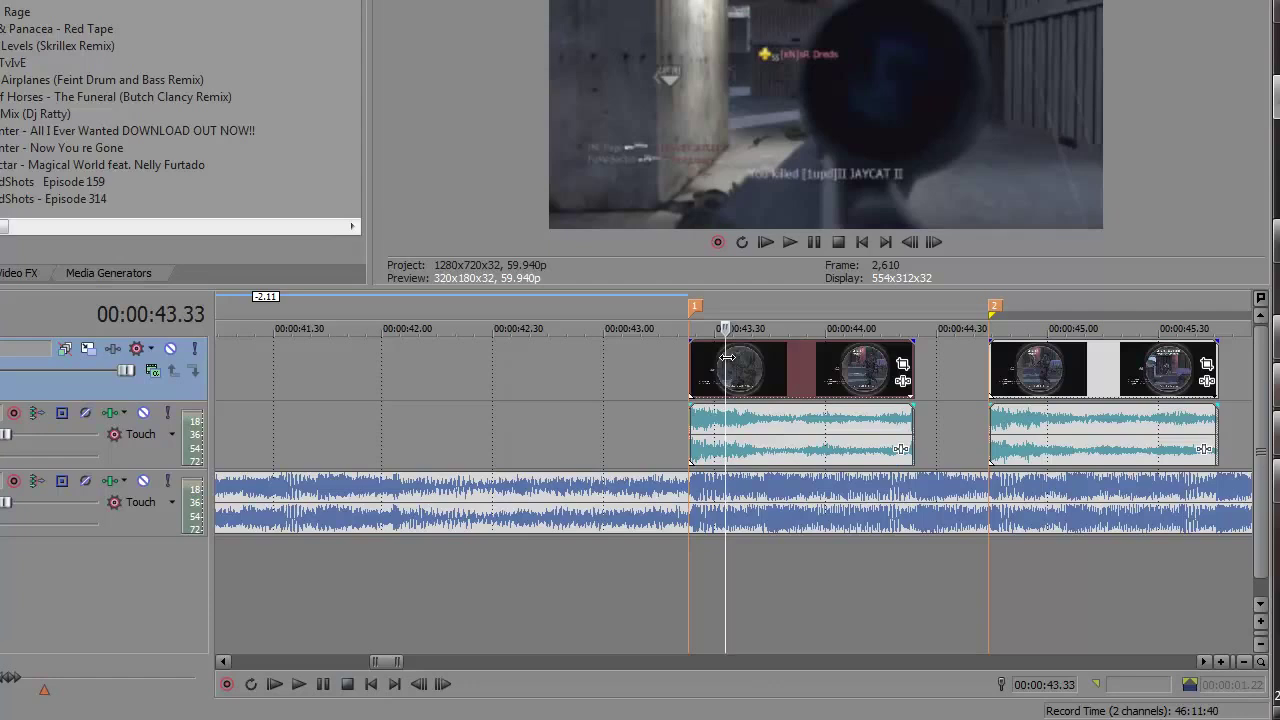
{"action": "key", "text": "Left"}
{"action": "key", "text": "Left"}
{"action": "key", "text": "Right"}
{"action": "key", "text": "Left"}
{"action": "key", "text": "Left"}
{"action": "key", "text": "Left"}
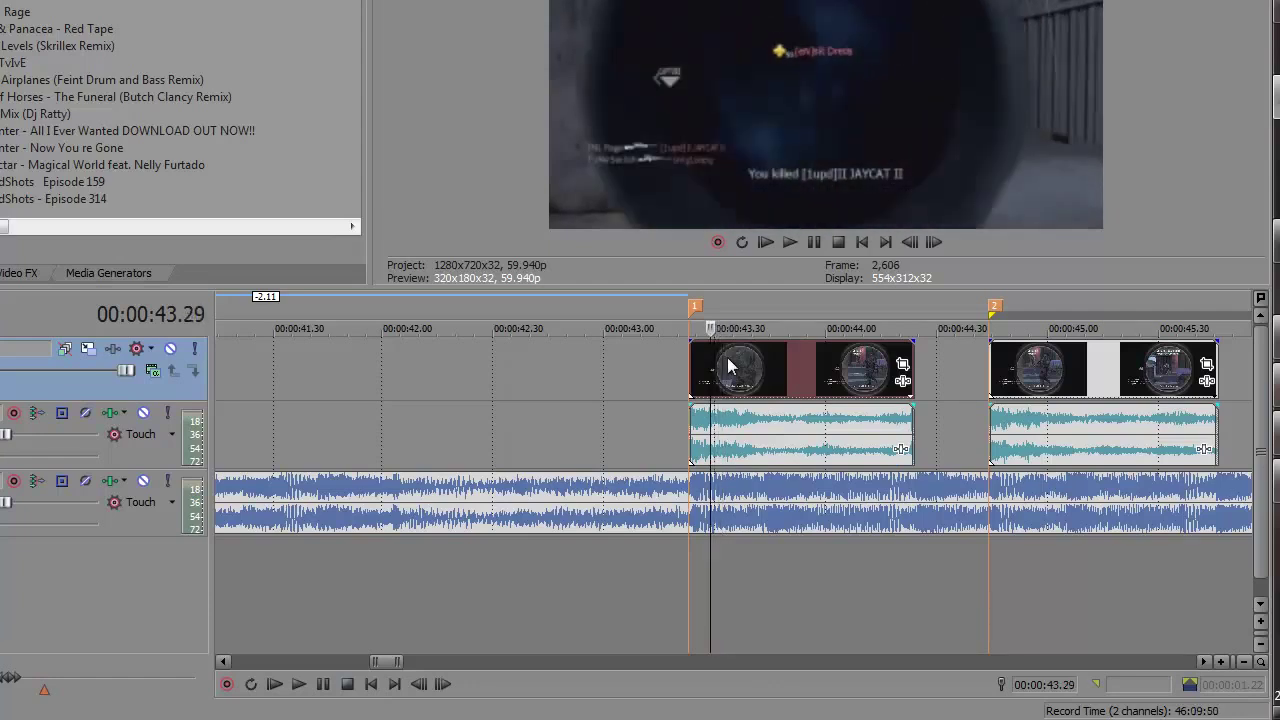
{"action": "key", "text": "Right"}
{"action": "key", "text": "Right"}
{"action": "key", "text": "Right"}
{"action": "key", "text": "Right"}
{"action": "key", "text": "Right"}
{"action": "key", "text": "Right"}
{"action": "key", "text": "Right"}
{"action": "key", "text": "Right"}
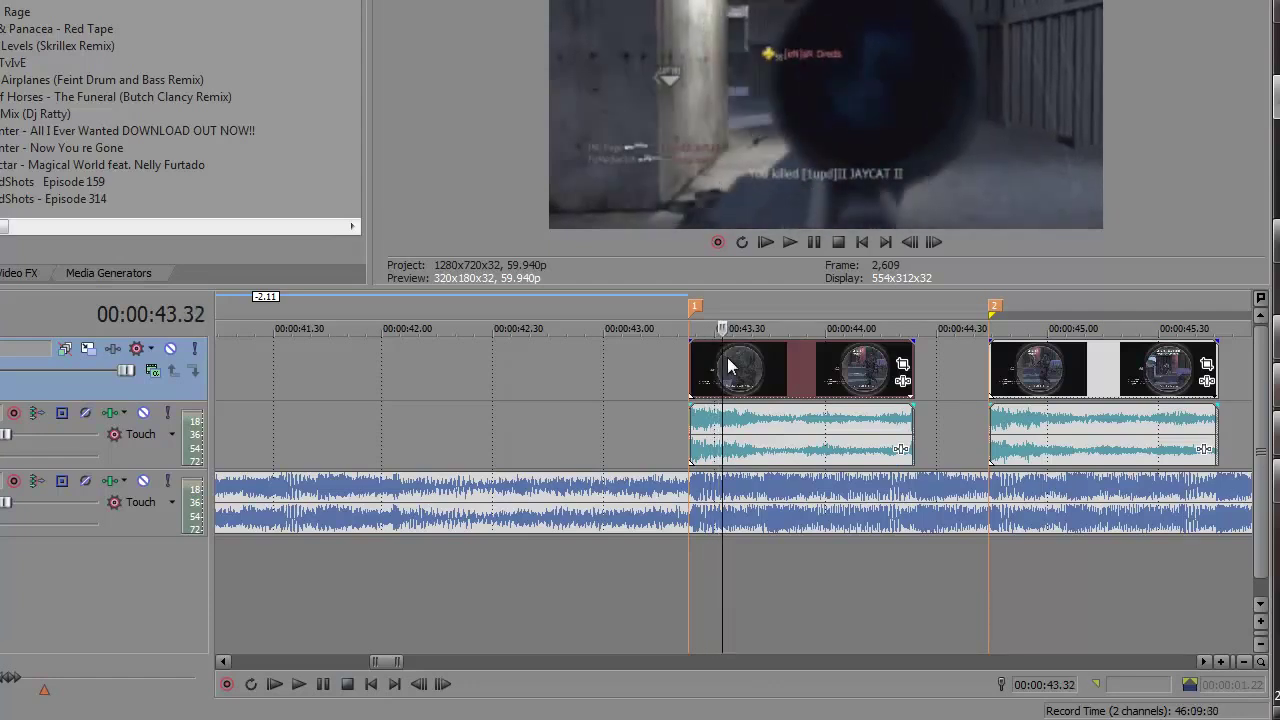
{"action": "key", "text": "s"}
Advance a few frames past the unscoping split and split the video again at 00:00:43.39.
{"action": "key", "text": "Right"}
{"action": "key", "text": "Right"}
{"action": "key", "text": "Right"}
{"action": "key", "text": "Right"}
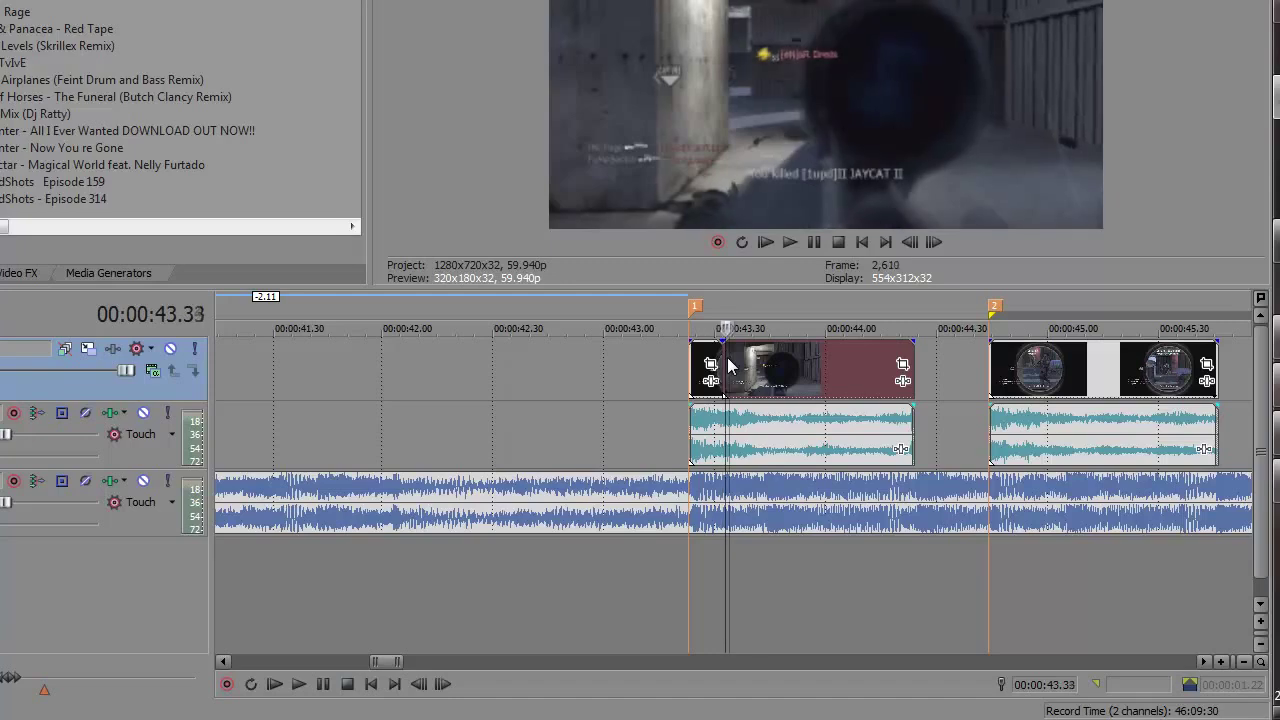
{"action": "key", "text": "Right"}
{"action": "key", "text": "Right"}
{"action": "key", "text": "Right"}
{"action": "key", "text": "s"}
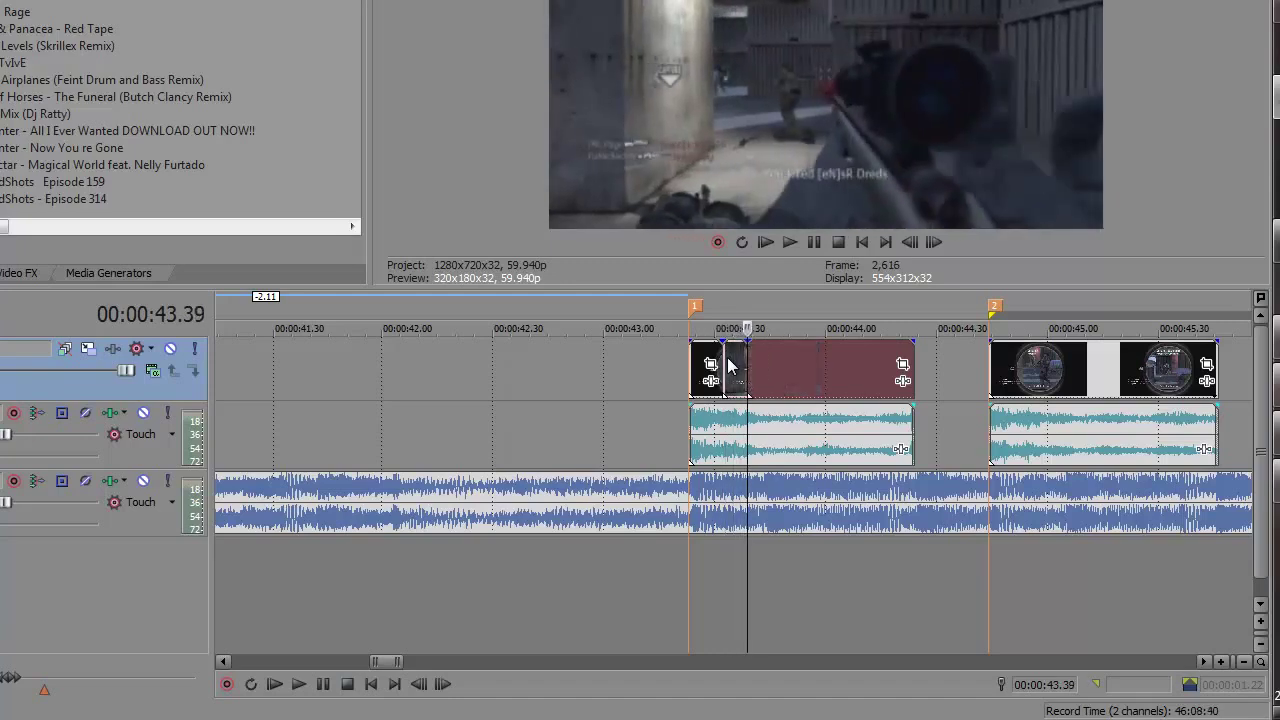
Examine frame by frame the short video piece between the two new splits.
{"action": "scroll", "coordinate": [729, 366], "scroll_direction": "up", "scroll_amount": 3}
{"action": "left_click", "coordinate": [671, 372]}
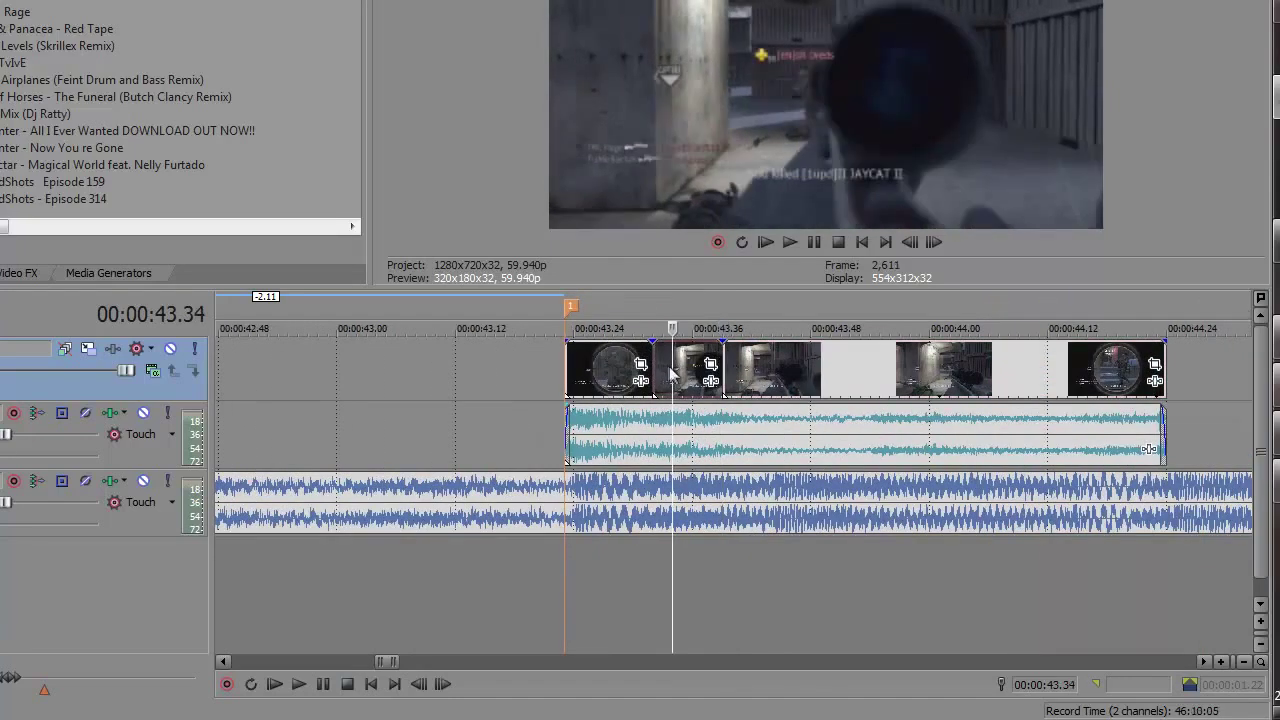
{"action": "key", "text": "Left"}
{"action": "key", "text": "Right"}
{"action": "key", "text": "Right"}
{"action": "key", "text": "Right"}
{"action": "key", "text": "Right"}
{"action": "key", "text": "Right"}
{"action": "key", "text": "Right"}
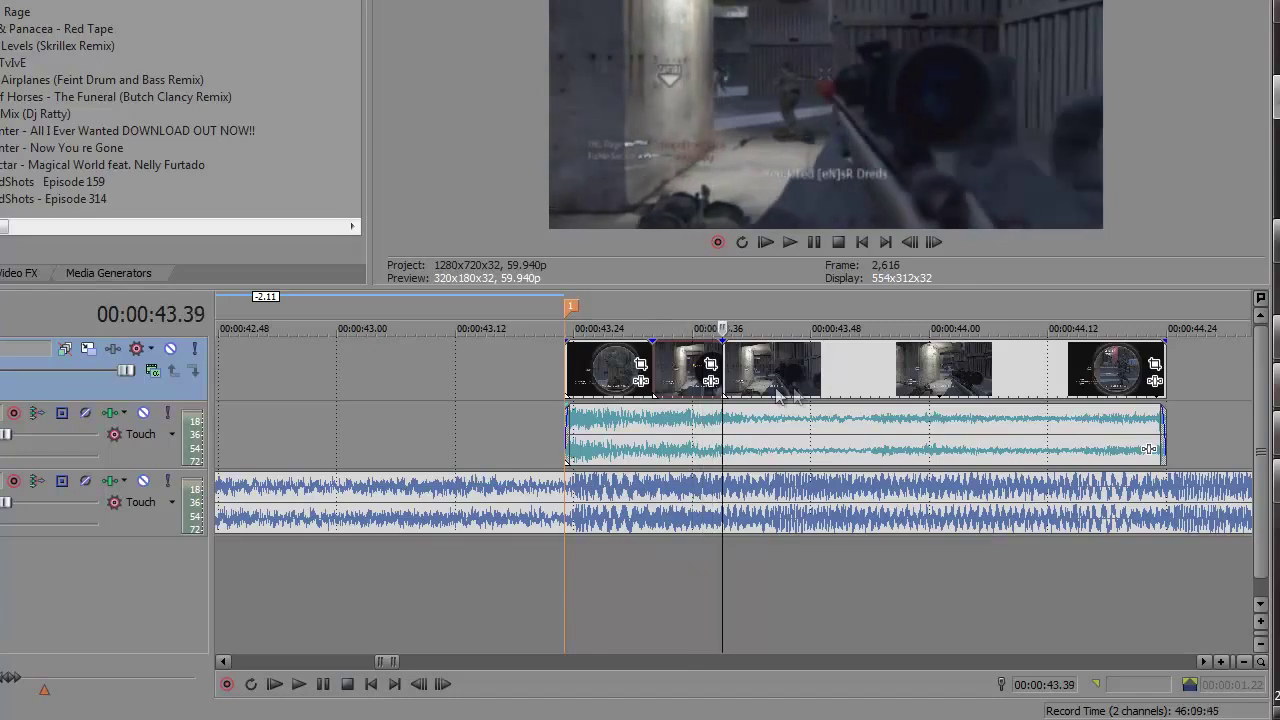
Step forward to the frame just before the player scopes in again and split the video at 00:00:44.06.
{"action": "scroll", "coordinate": [779, 388], "scroll_direction": "down", "scroll_amount": 3}
{"action": "left_click", "coordinate": [776, 381]}
{"action": "key", "text": "Right"}
{"action": "key", "text": "Right"}
{"action": "key", "text": "Right"}
{"action": "key", "text": "Right"}
{"action": "key", "text": "Right"}
{"action": "key", "text": "Right"}
{"action": "key", "text": "Right"}
{"action": "key", "text": "Right"}
{"action": "key", "text": "Right"}
{"action": "key", "text": "Right"}
{"action": "key", "text": "Right"}
{"action": "key", "text": "Right"}
{"action": "key", "text": "Right"}
{"action": "key", "text": "Right"}
{"action": "key", "text": "Right"}
{"action": "key", "text": "Right"}
{"action": "key", "text": "Right"}
{"action": "key", "text": "Right"}
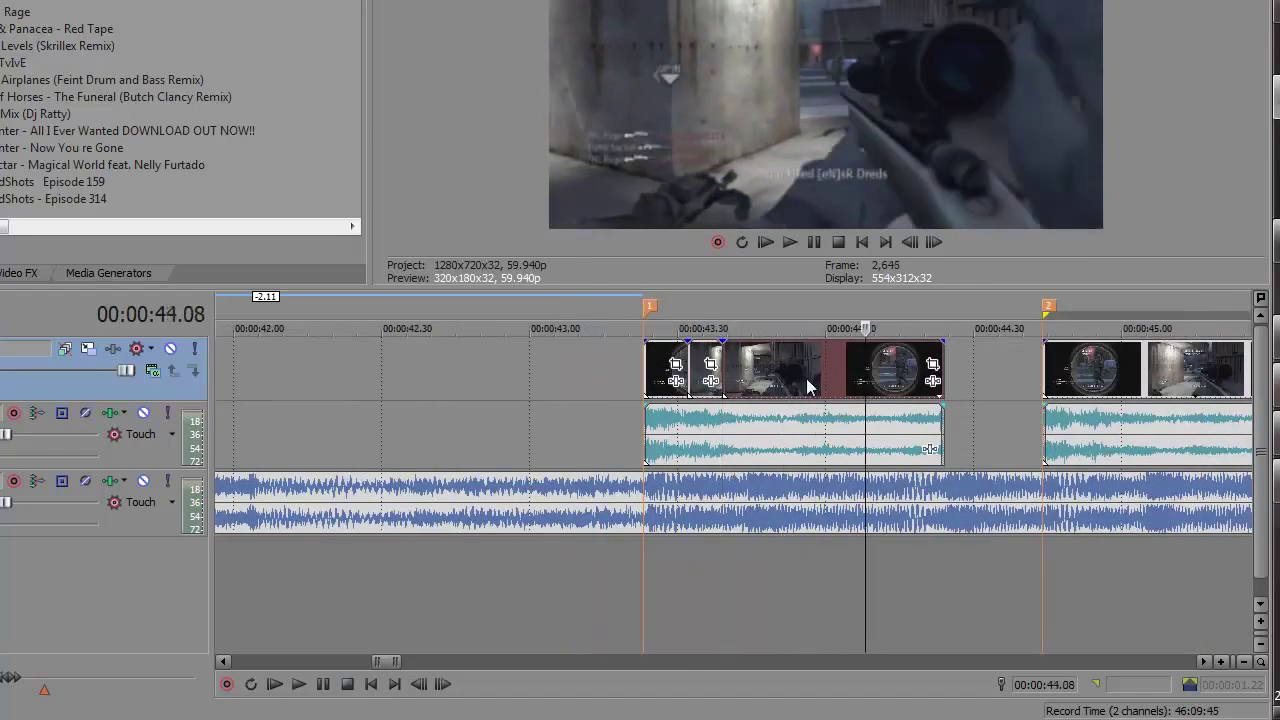
{"action": "key", "text": "Left"}
{"action": "key", "text": "Left"}
{"action": "key", "text": "Left"}
{"action": "key", "text": "Right"}
{"action": "key", "text": "s"}
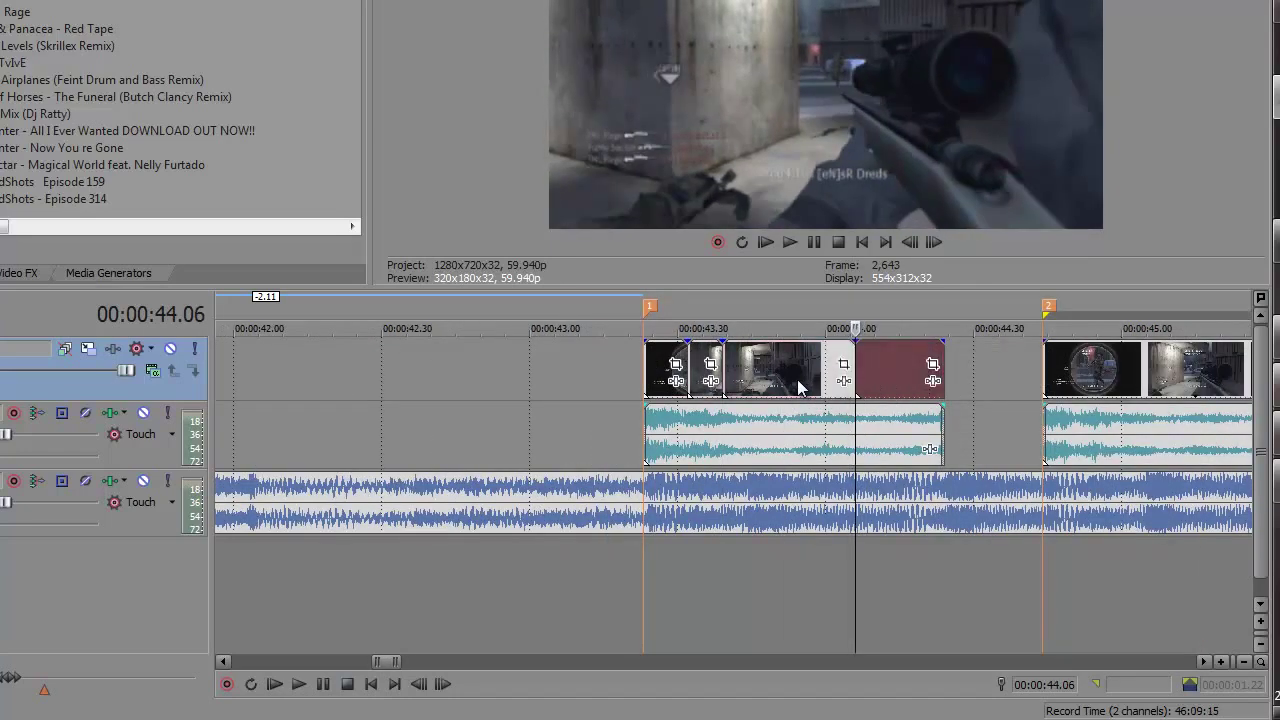
Advance six frames to the scope being raised and split the video at 00:00:44.12.
{"action": "key", "text": "Right"}
{"action": "key", "text": "Right"}
{"action": "key", "text": "Right"}
{"action": "key", "text": "Right"}
{"action": "key", "text": "Right"}
{"action": "key", "text": "Right"}
{"action": "key", "text": "s"}
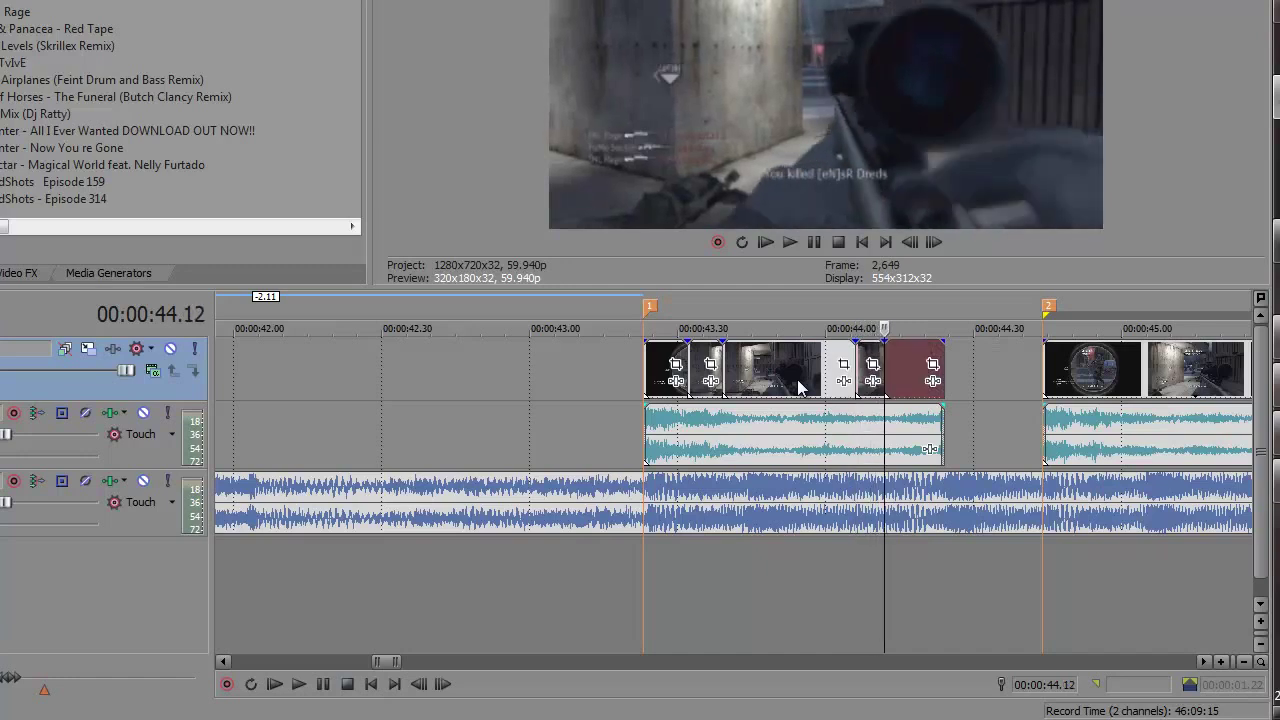
Move the last video piece before marker 2 to end at the marker and time-stretch the short piece before it to start at 00:00:44.08.
{"action": "left_click", "coordinate": [703, 358]}
{"action": "left_click", "coordinate": [870, 365]}
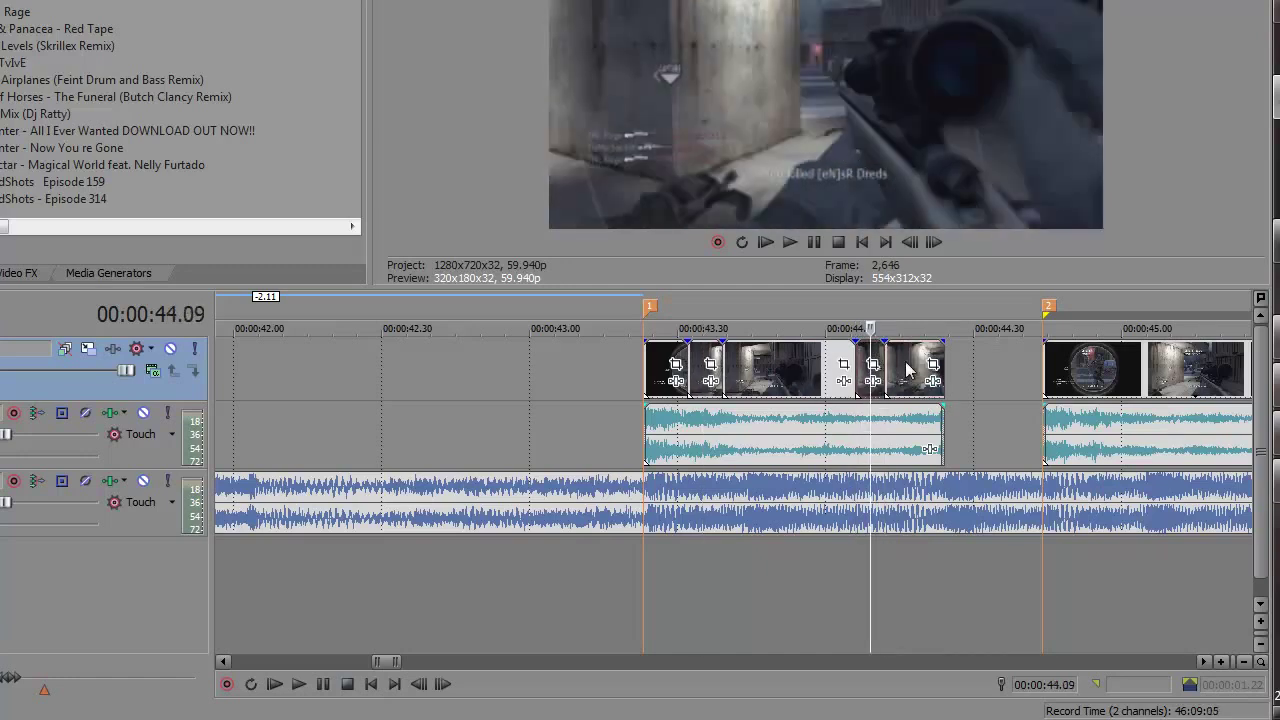
{"action": "left_click_drag", "start_coordinate": [898, 366], "coordinate": [1034, 357]}
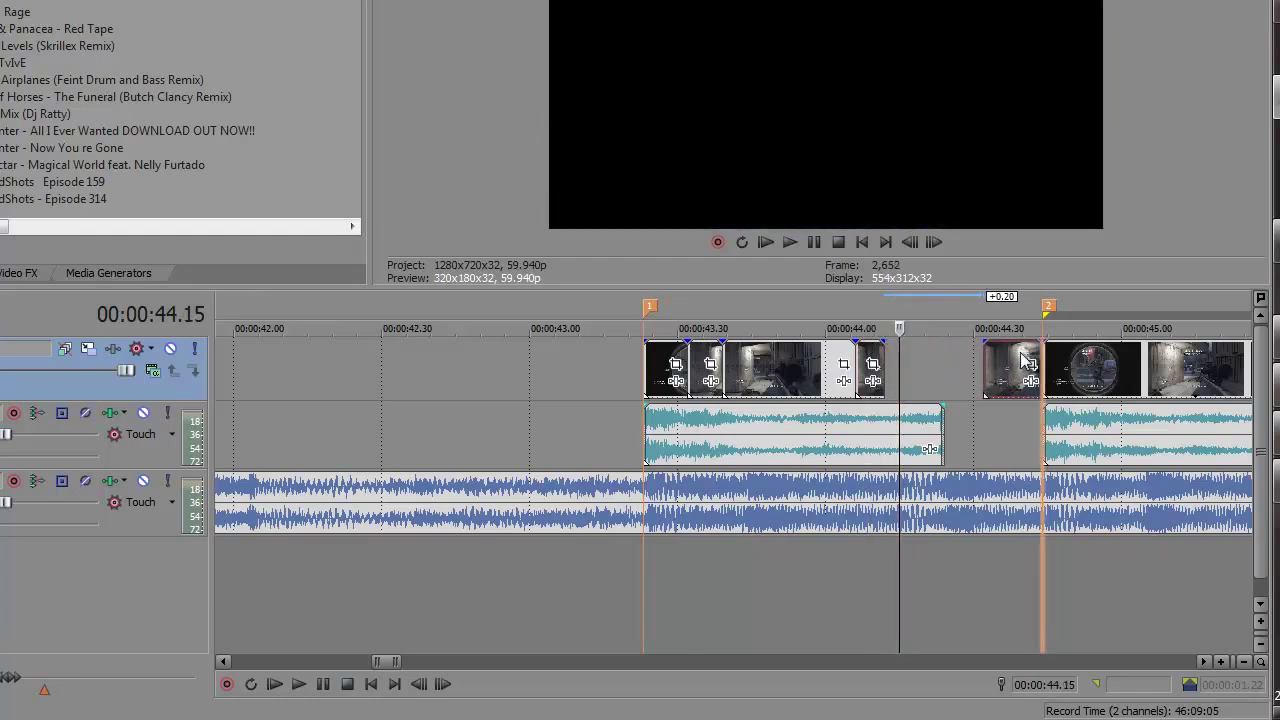
{"action": "left_click_drag", "start_coordinate": [878, 355], "coordinate": [944, 356]}
{"action": "left_click", "coordinate": [857, 363]}
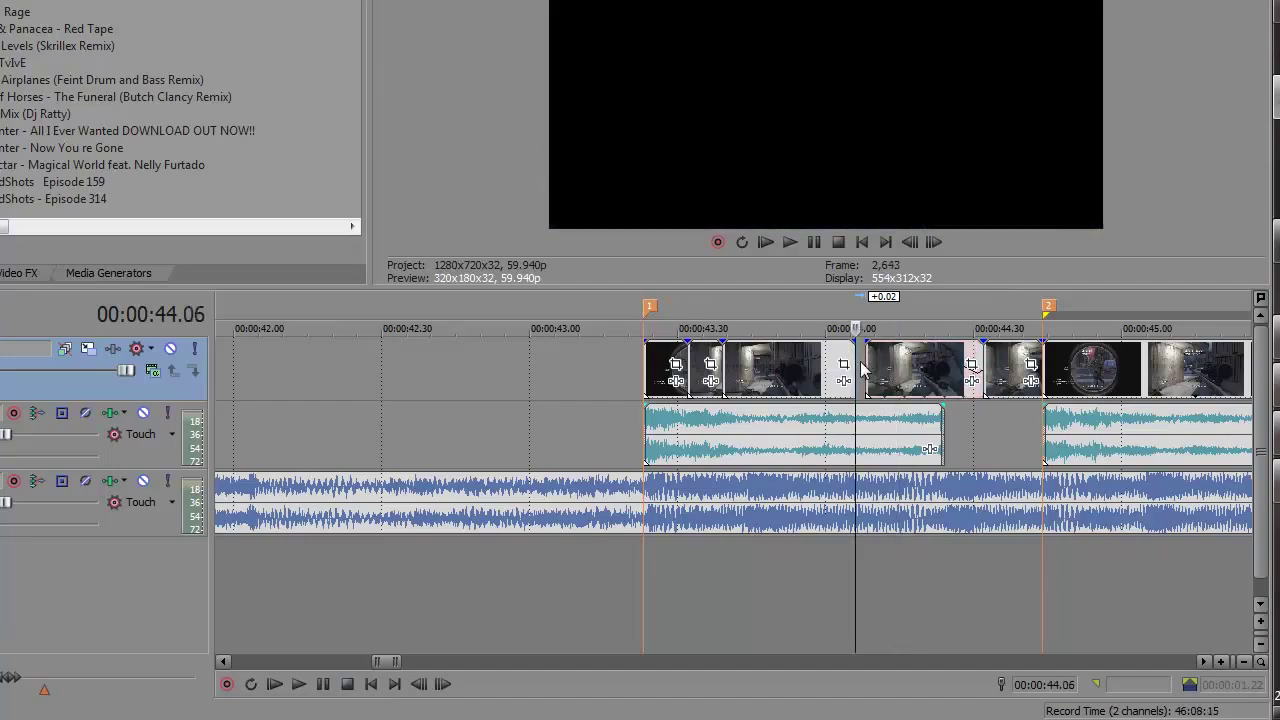
{"action": "left_click", "coordinate": [868, 363]}
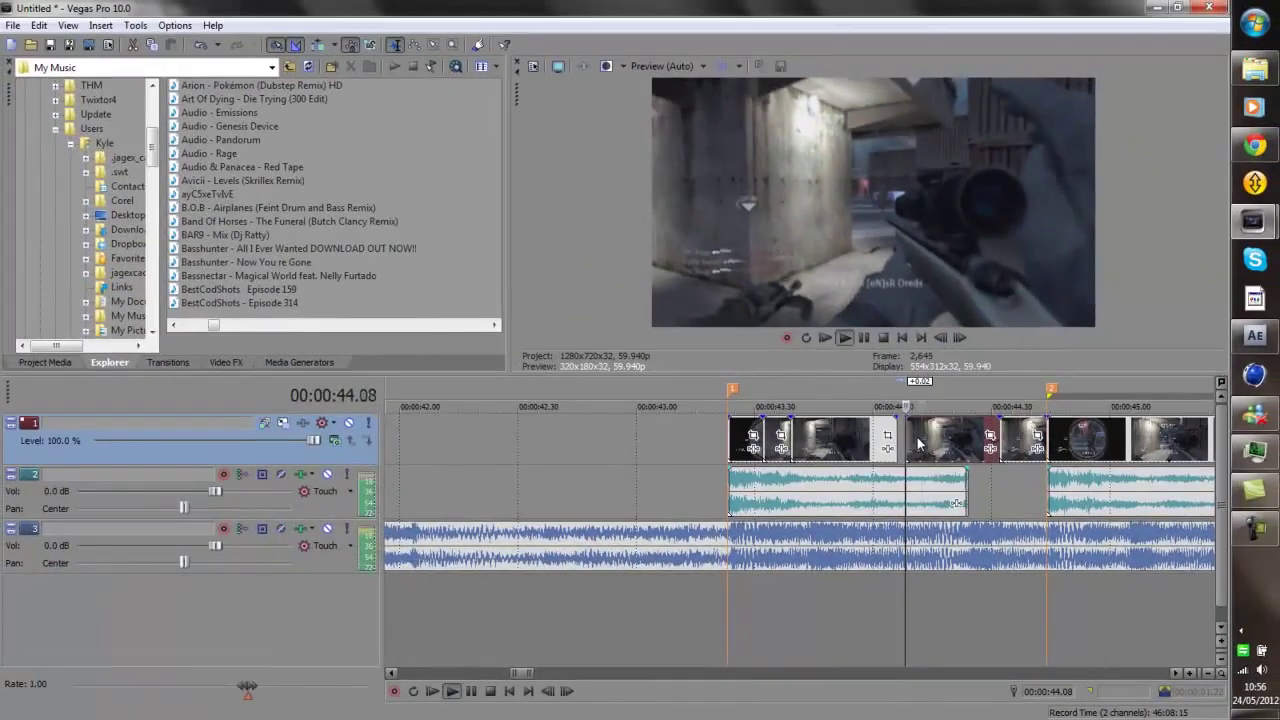
{"action": "key", "text": "space"}
{"action": "key", "text": "space"}
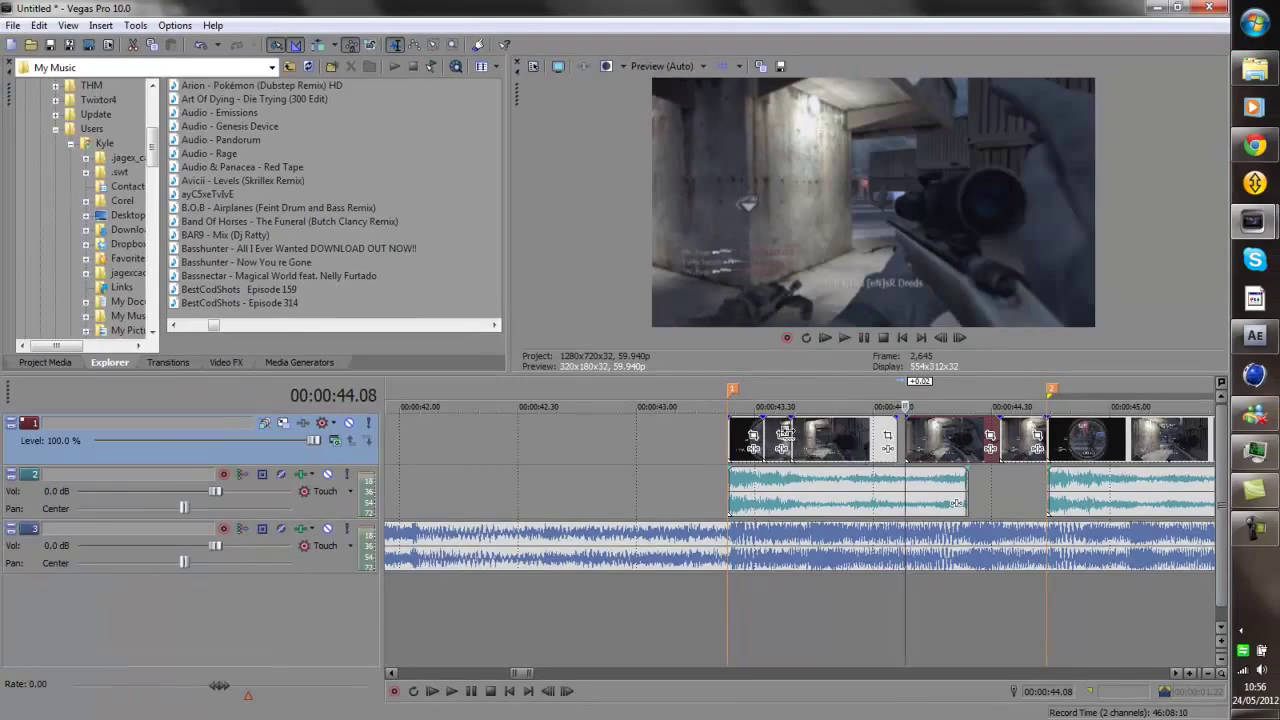
Time-stretch the short unscoping piece by 21 frames and fit the middle piece between it and the stretched piece at 00:00:44.08.
{"action": "left_click_drag", "start_coordinate": [786, 434], "coordinate": [873, 434]}
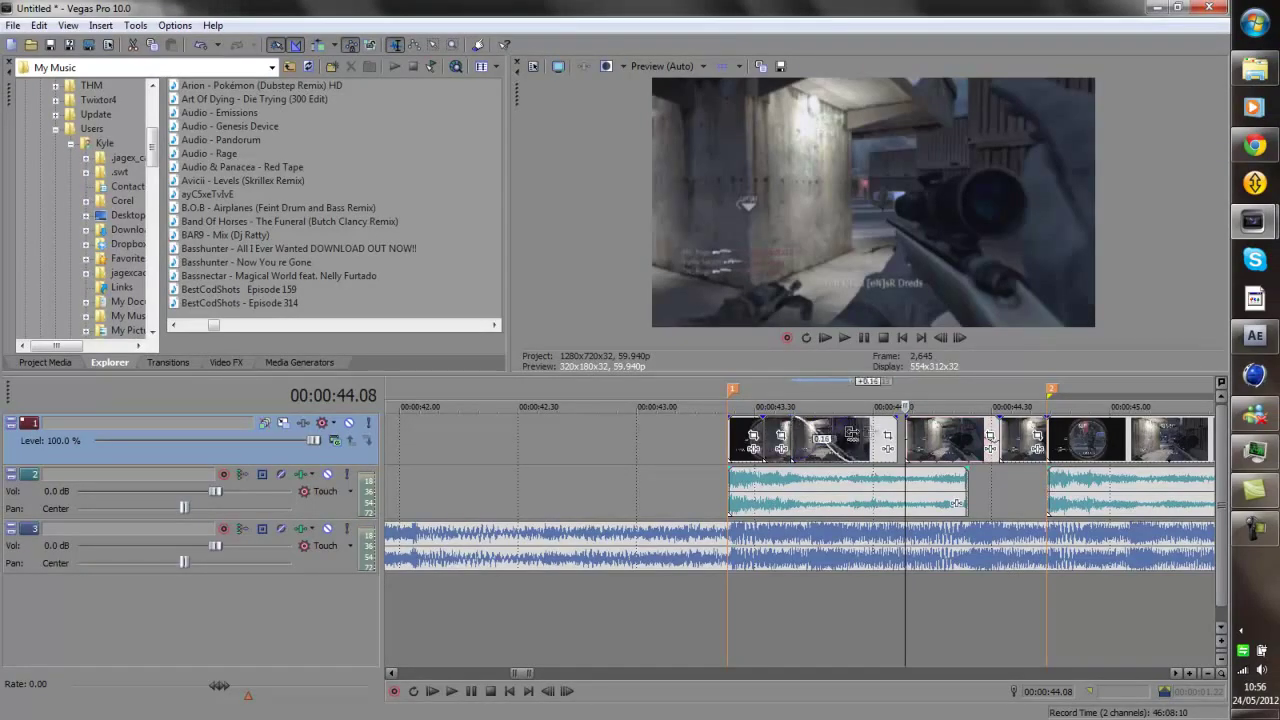
{"action": "left_click", "coordinate": [770, 440]}
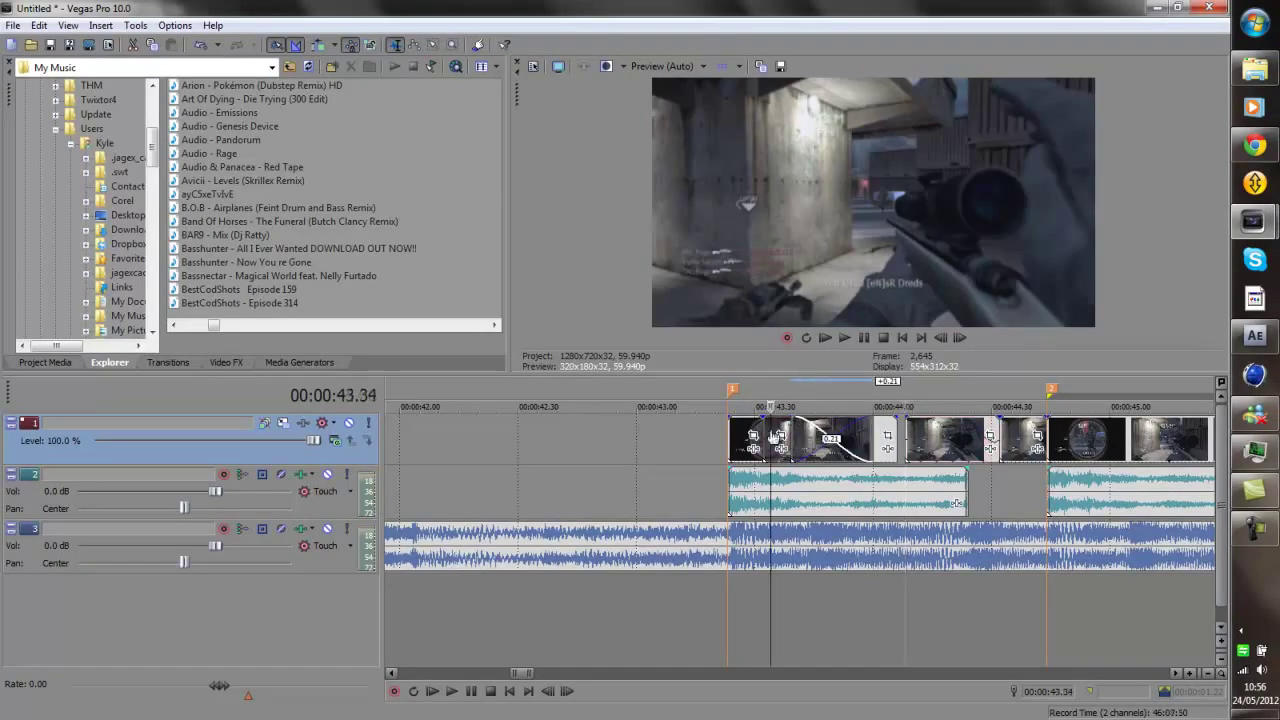
{"action": "left_click", "coordinate": [909, 429]}
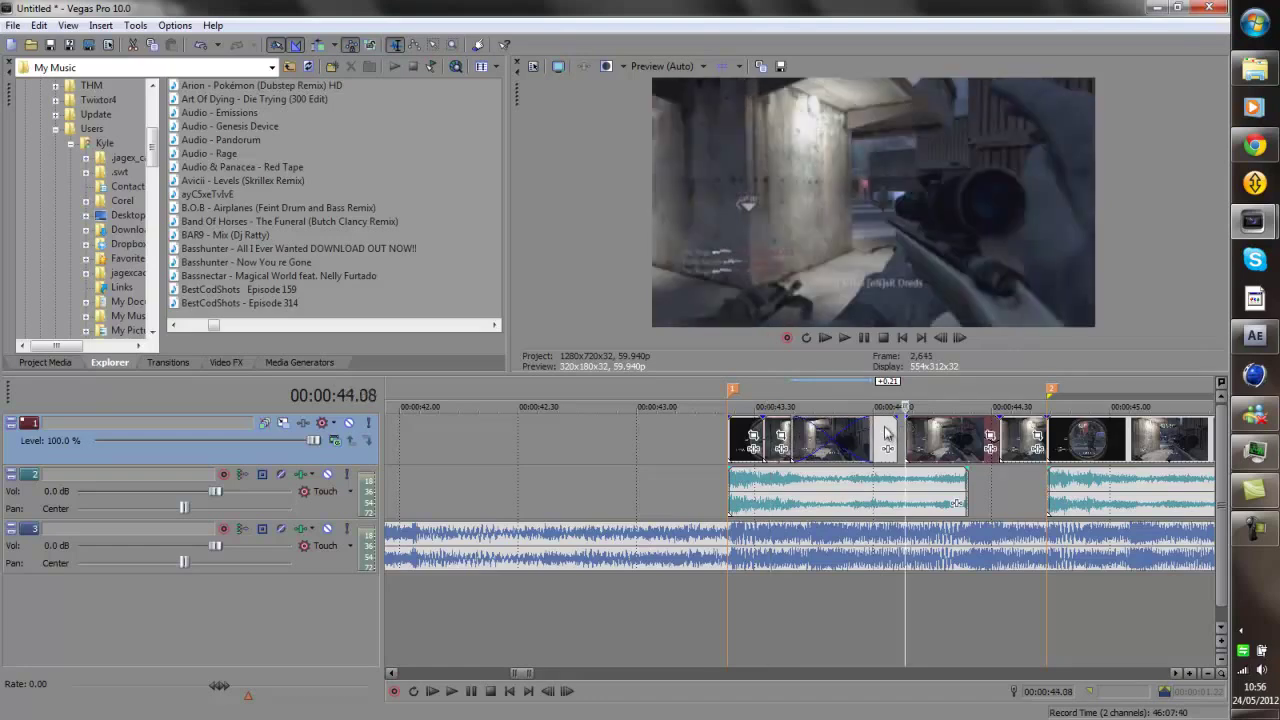
{"action": "left_click_drag", "start_coordinate": [887, 433], "coordinate": [895, 433]}
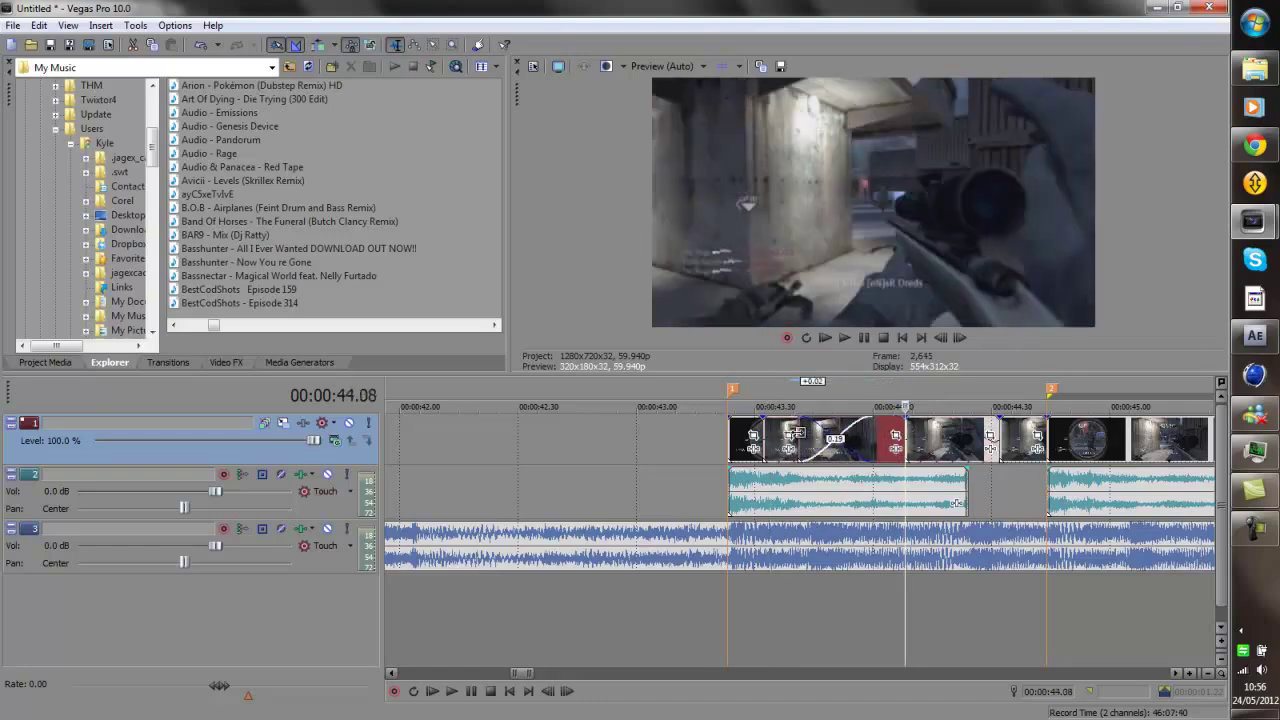
{"action": "left_click_drag", "start_coordinate": [785, 445], "coordinate": [870, 437]}
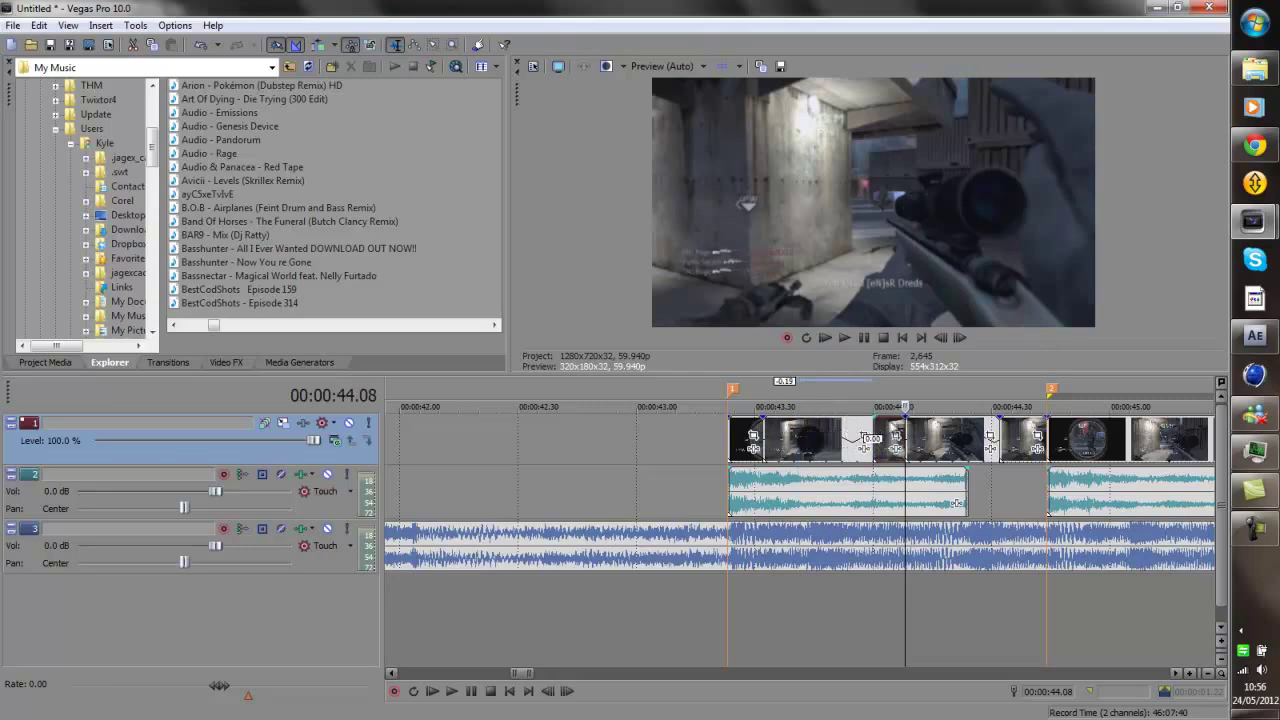
Set the loop region from marker 1 to marker 2 and place the cursor at 00:00:43.23.
{"action": "left_click", "coordinate": [882, 430]}
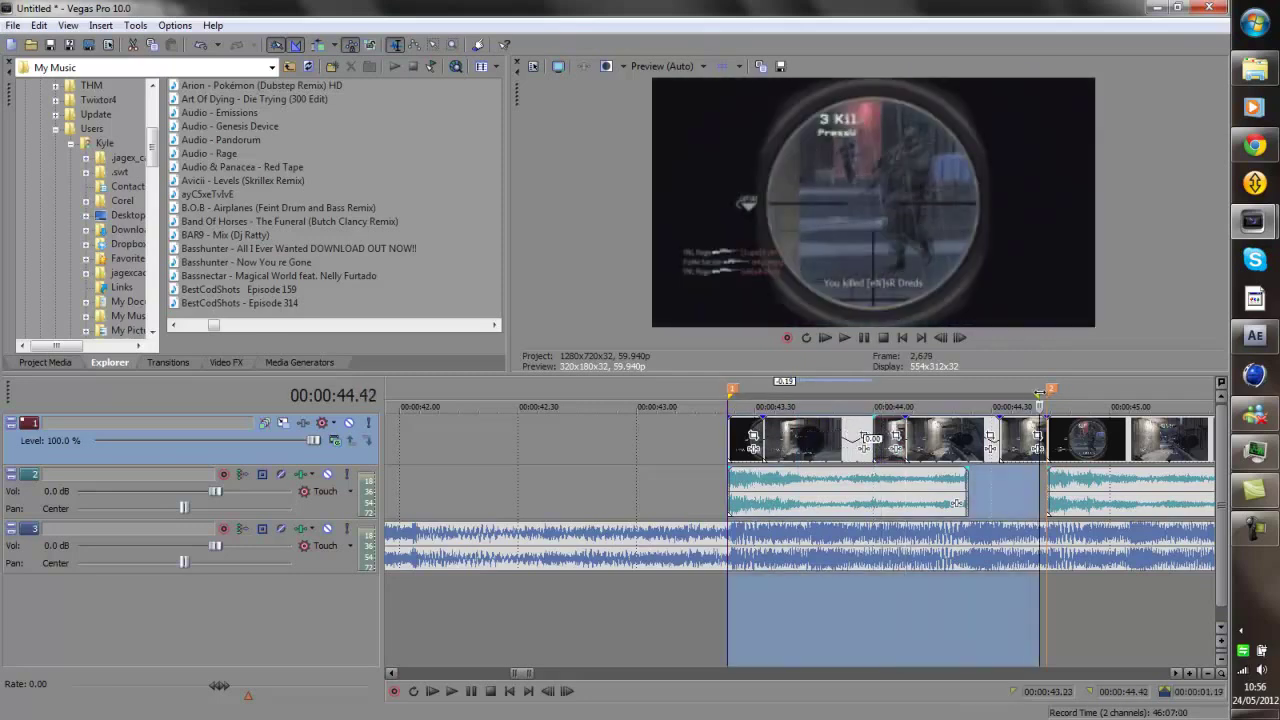
{"action": "left_click_drag", "start_coordinate": [1040, 393], "coordinate": [1053, 396]}
{"action": "left_click", "coordinate": [735, 452]}
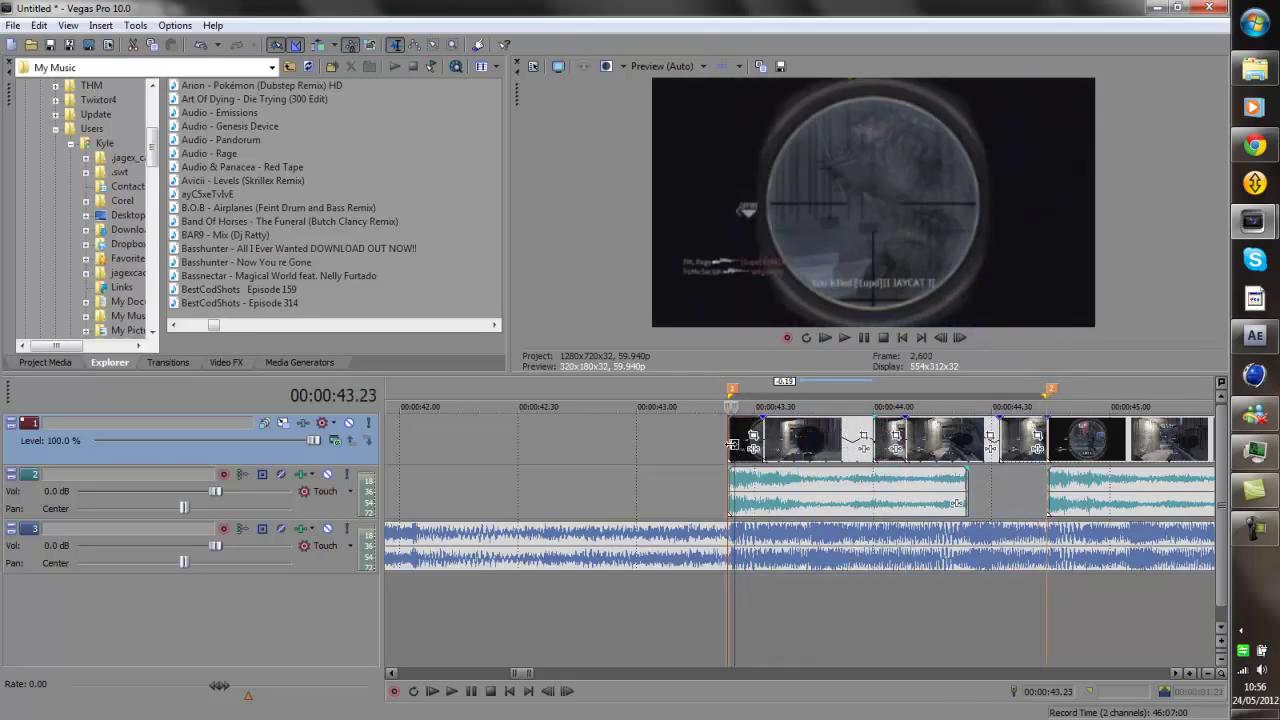
Play back the synced footage from marker 1.
{"action": "key", "text": "space"}
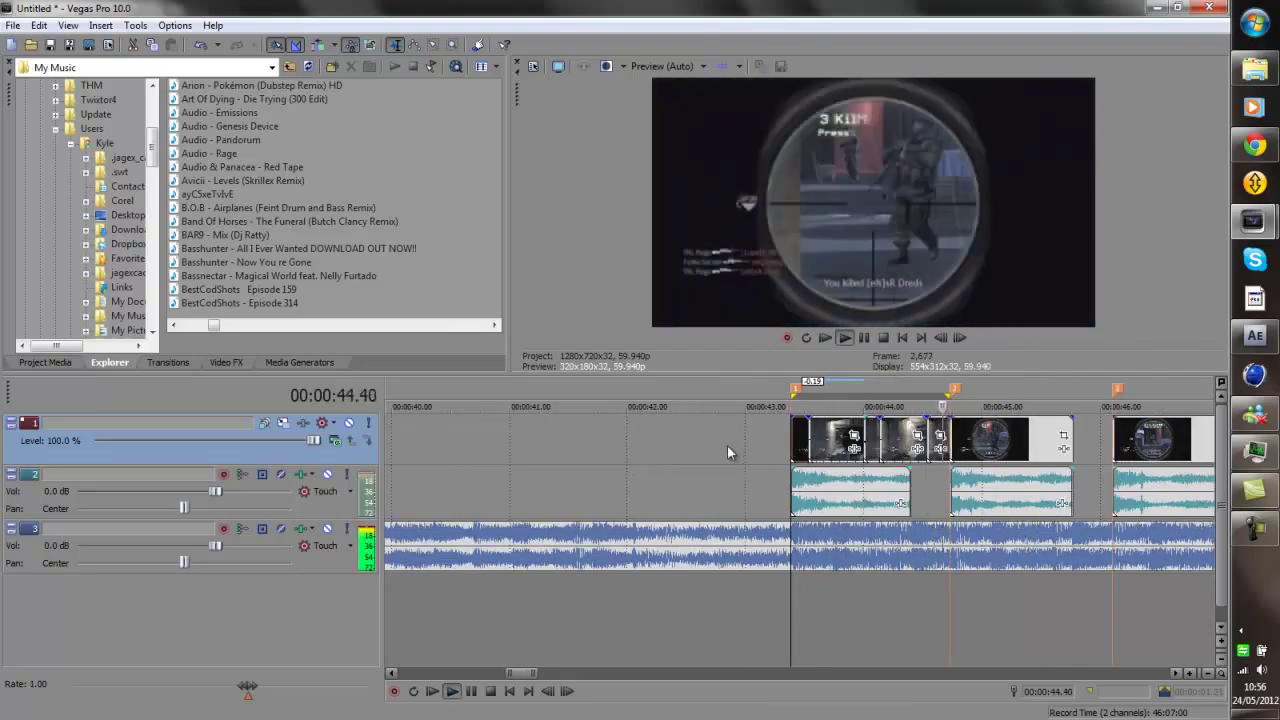
{"action": "key", "text": "space"}
{"action": "scroll", "coordinate": [700, 470], "scroll_direction": "down", "scroll_amount": 3}
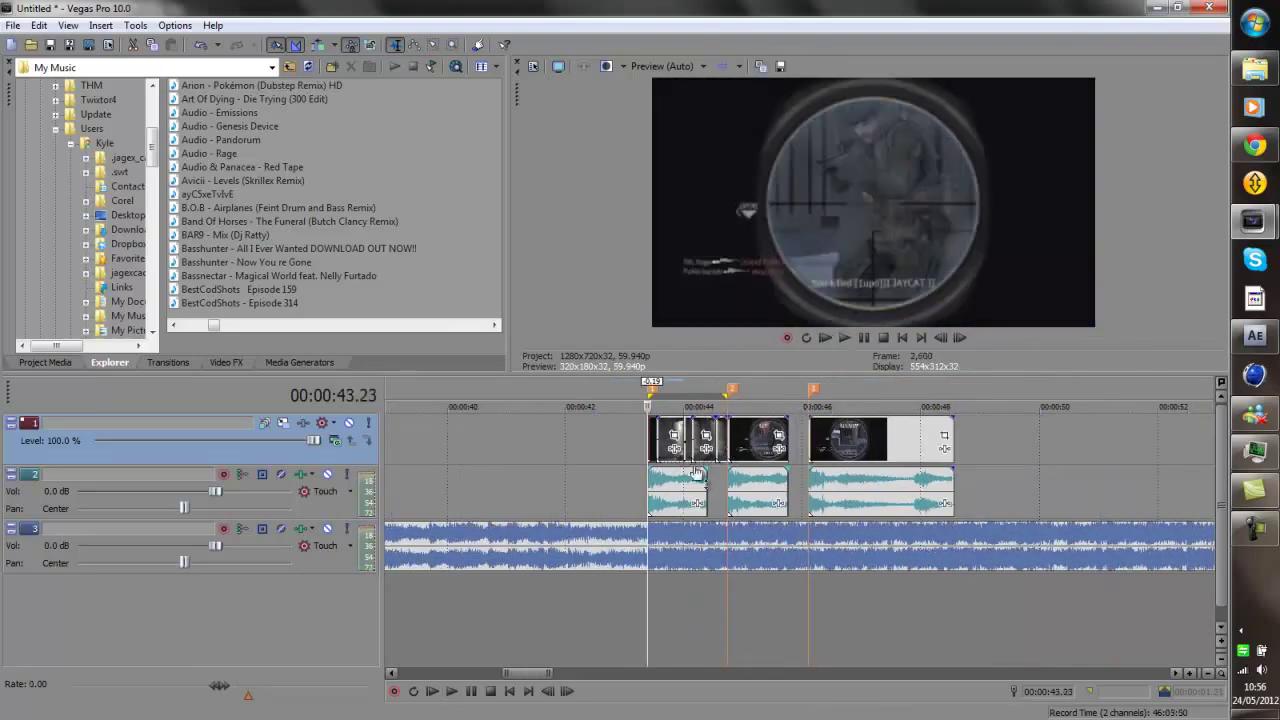
Split the video clip after marker 2 at 00:00:44.52 and 00:00:44.57, around the unscoping.
{"action": "left_click", "coordinate": [734, 455]}
{"action": "scroll", "coordinate": [740, 452], "scroll_direction": "up", "scroll_amount": 5}
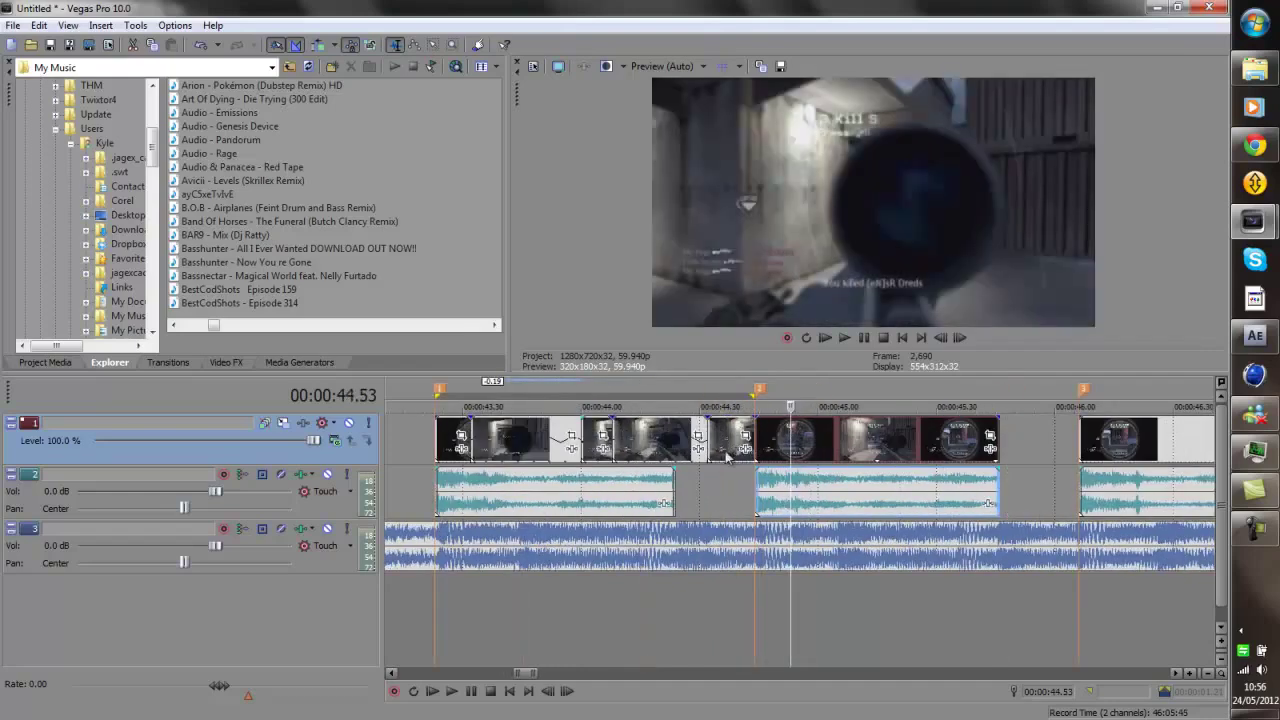
{"action": "key", "text": "Left"}
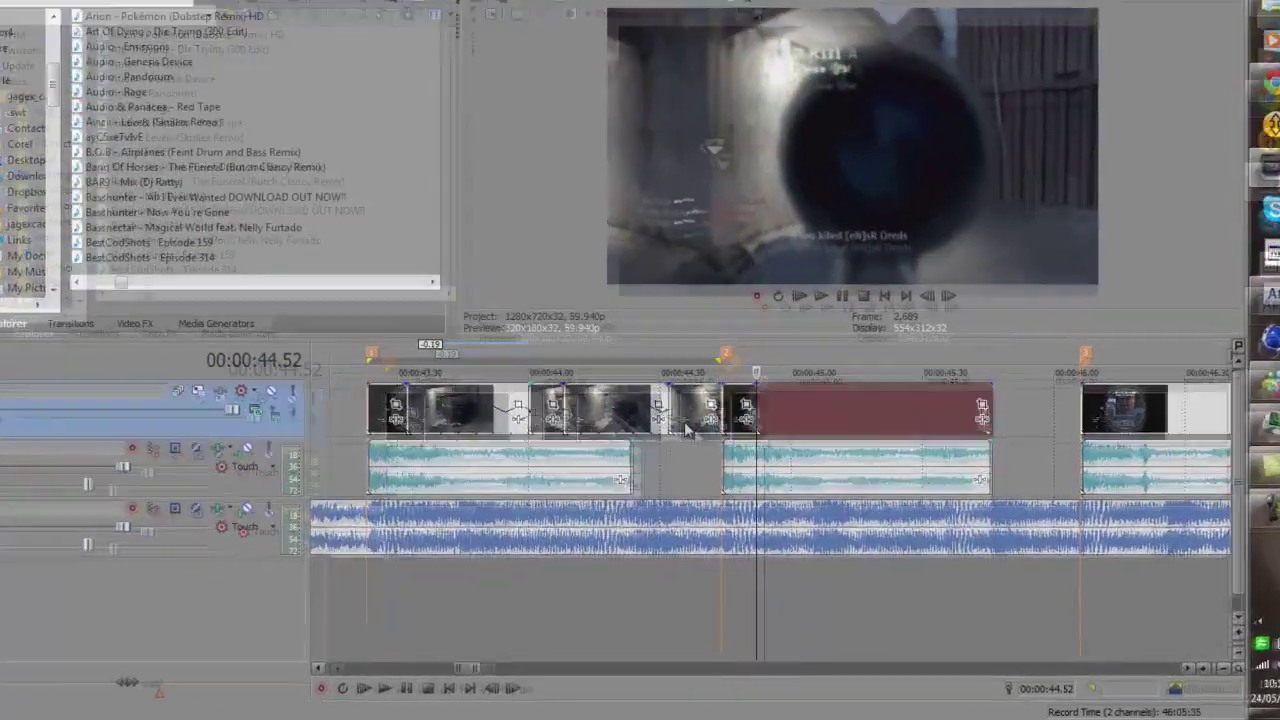
{"action": "key", "text": "Right"}
{"action": "key", "text": "Right"}
{"action": "key", "text": "Right"}
{"action": "key", "text": "Right"}
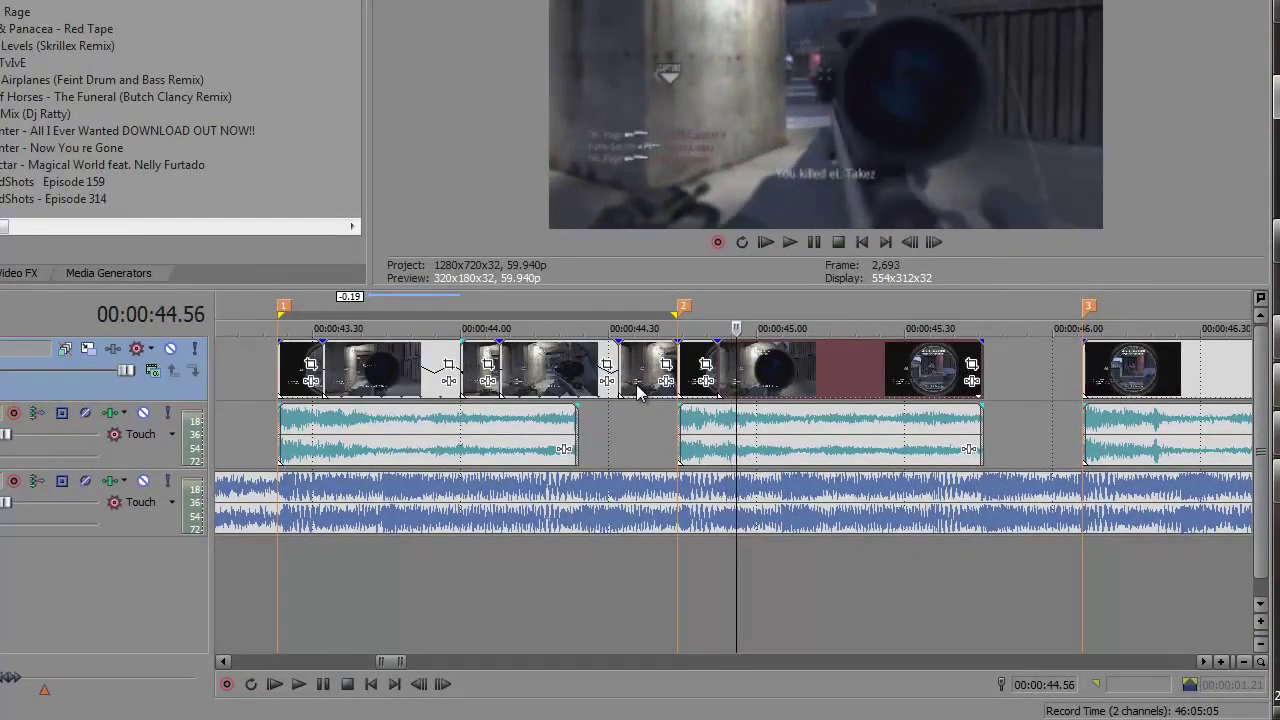
{"action": "key", "text": "Right"}
{"action": "key", "text": "s"}
Advance to the scope being raised again and split the video at 00:00:45.19 and 00:00:45.23.
{"action": "key", "text": "Right"}
{"action": "key", "text": "Right"}
{"action": "key", "text": "Right"}
{"action": "key", "text": "Right"}
{"action": "key", "text": "Right"}
{"action": "key", "text": "Right"}
{"action": "key", "text": "Right"}
{"action": "key", "text": "Right"}
{"action": "key", "text": "Right"}
{"action": "key", "text": "Right"}
{"action": "key", "text": "Right"}
{"action": "key", "text": "Right"}
{"action": "key", "text": "Right"}
{"action": "key", "text": "Right"}
{"action": "key", "text": "Right"}
{"action": "key", "text": "Right"}
{"action": "key", "text": "Right"}
{"action": "key", "text": "Right"}
{"action": "key", "text": "Right"}
{"action": "key", "text": "Right"}
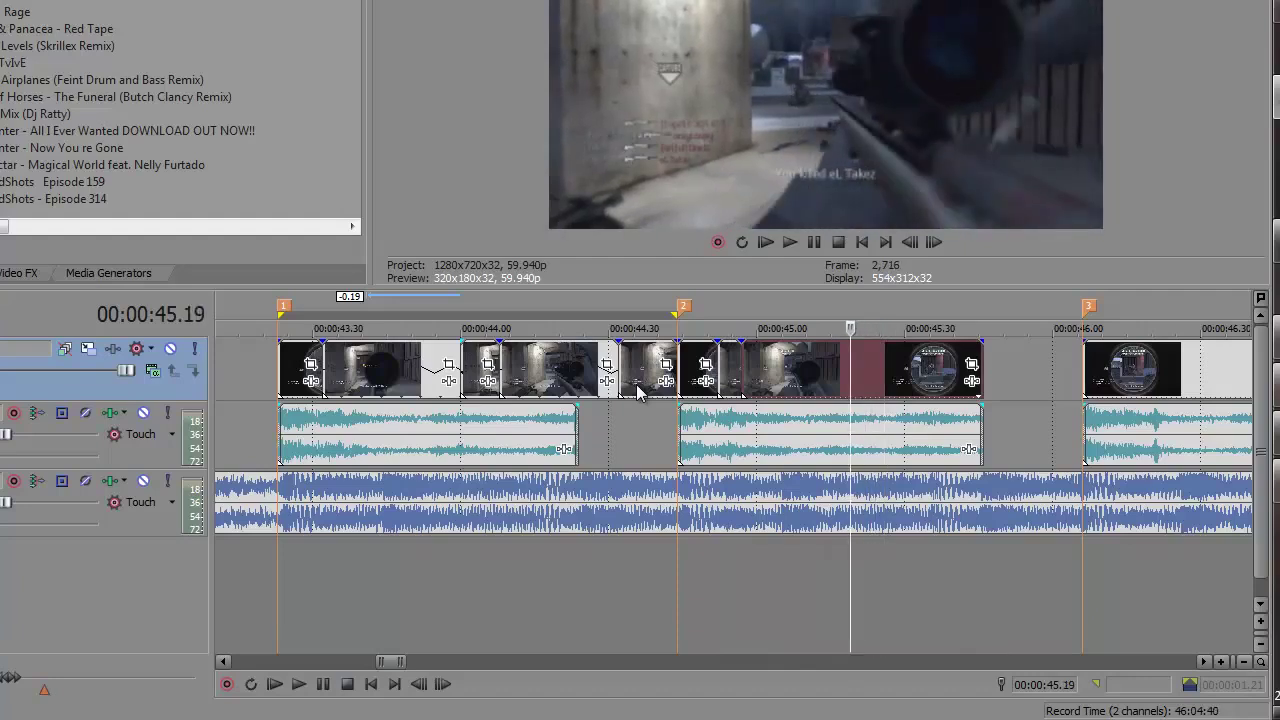
{"action": "key", "text": "Right"}
{"action": "key", "text": "Right"}
{"action": "key", "text": "Right"}
{"action": "key", "text": "Right"}
{"action": "key", "text": "s"}
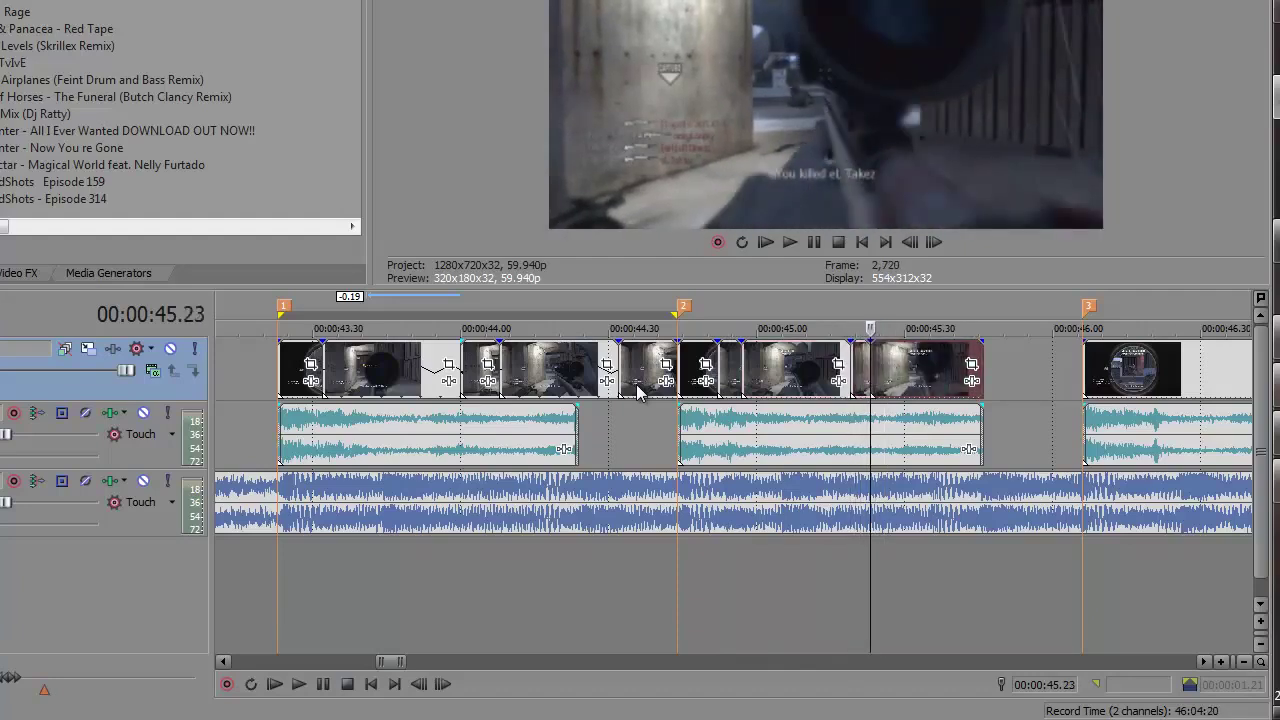
Move the last video piece before marker 3 to end at the marker and time-stretch the short piece before it to start at 00:00:45.27.
{"action": "left_click_drag", "start_coordinate": [910, 375], "coordinate": [1008, 370]}
{"action": "left_click_drag", "start_coordinate": [877, 372], "coordinate": [941, 367]}
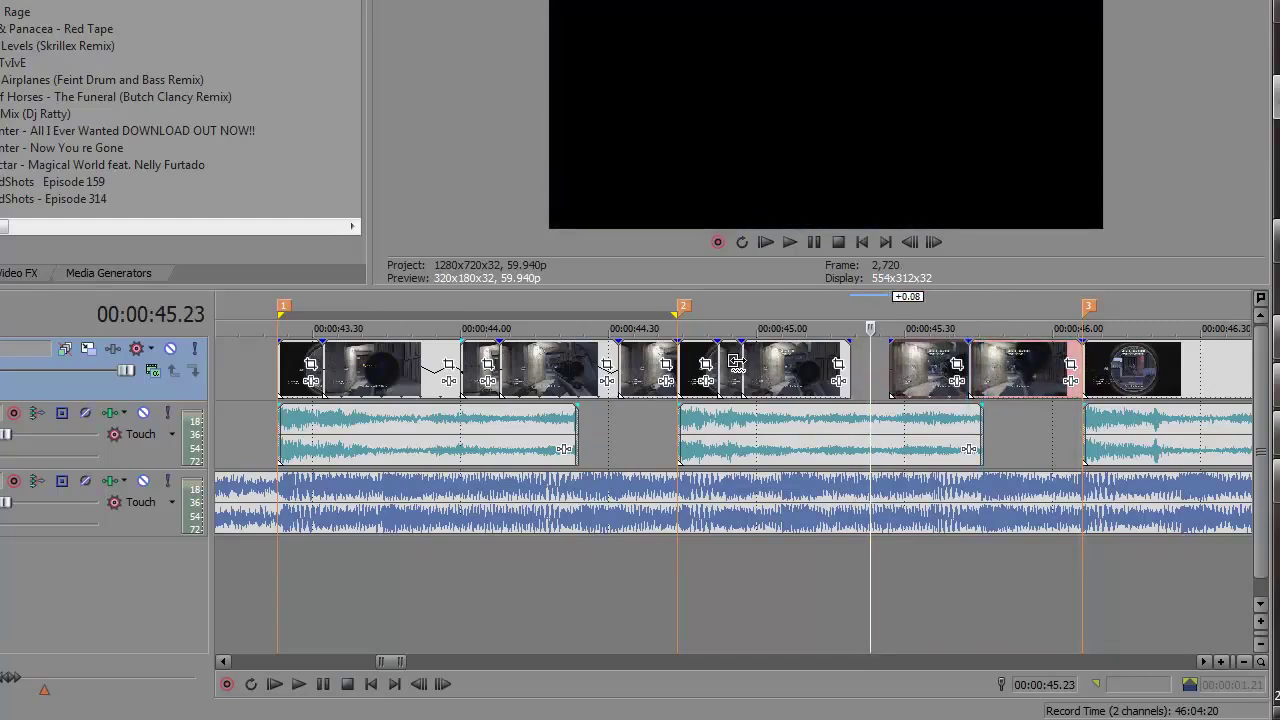
Time-stretch the unscoping piece after marker 2 and shorten the overlapping middle piece by seven frames so it starts at 00:00:45.12.
{"action": "left_click_drag", "start_coordinate": [739, 362], "coordinate": [870, 353]}
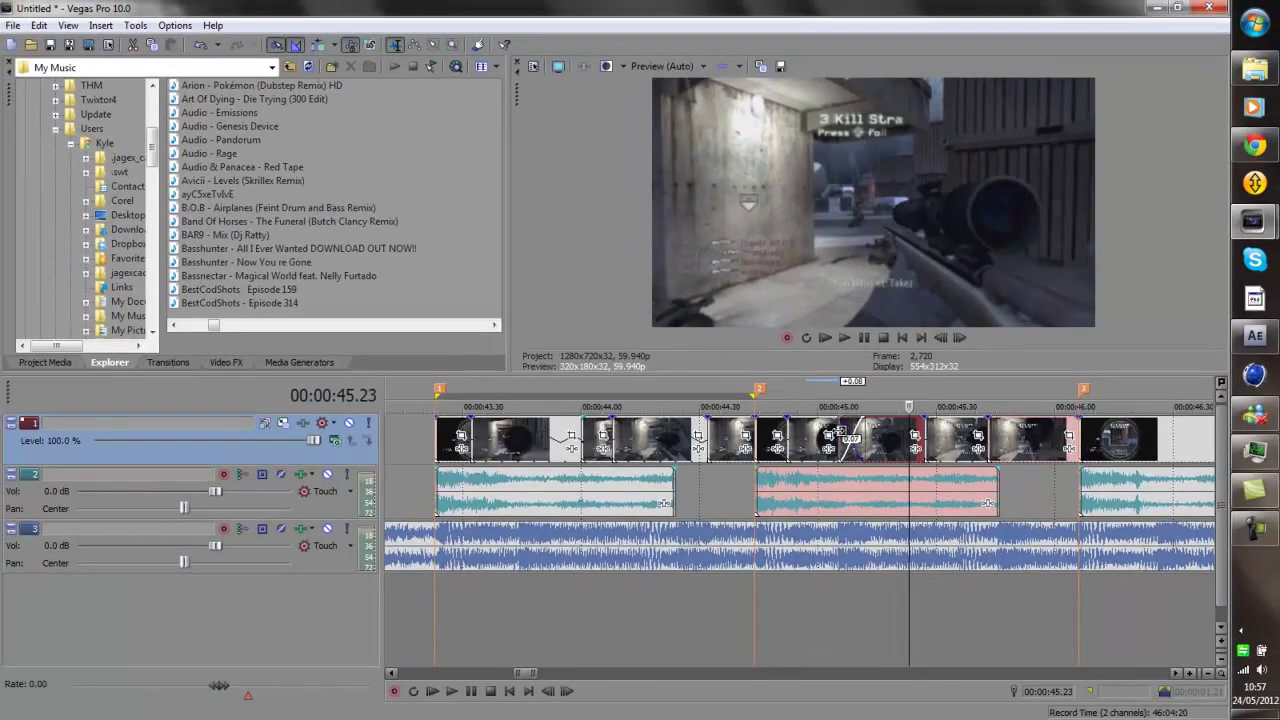
{"action": "left_click", "coordinate": [838, 431]}
{"action": "scroll", "coordinate": [838, 431], "scroll_direction": "up", "scroll_amount": 3}
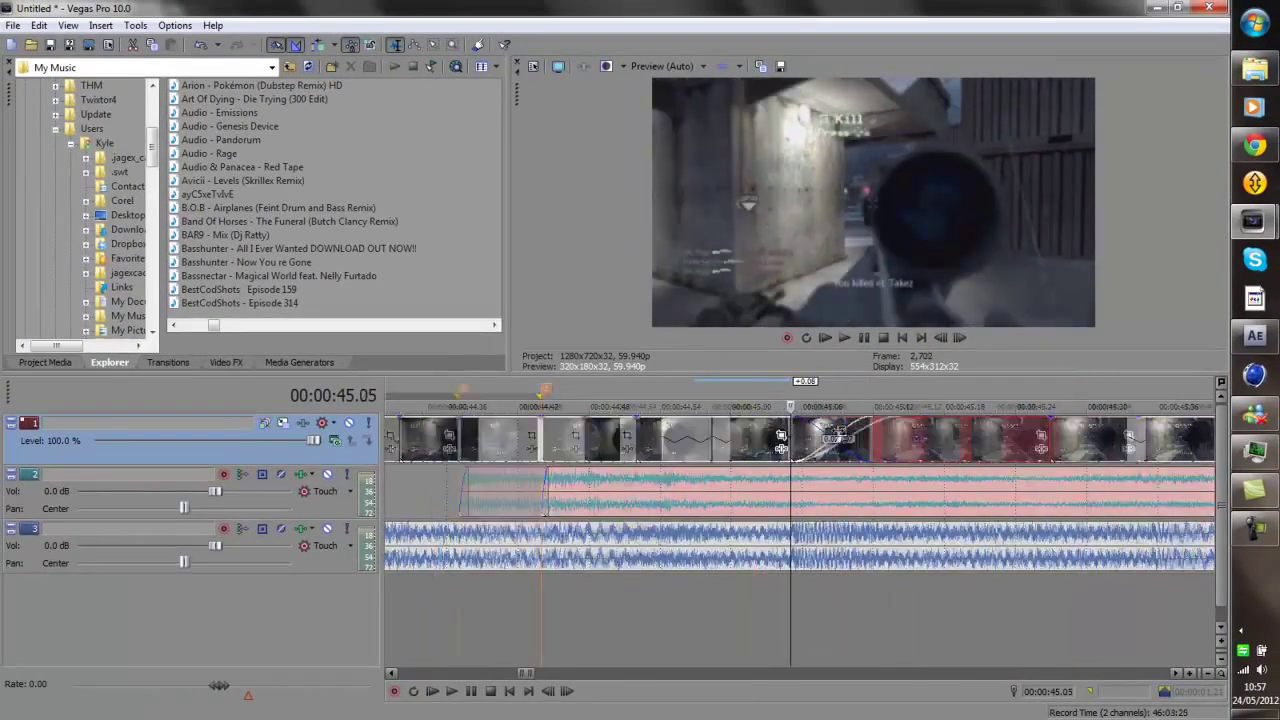
{"action": "left_click", "coordinate": [837, 436]}
{"action": "left_click", "coordinate": [869, 432]}
{"action": "left_click", "coordinate": [898, 427]}
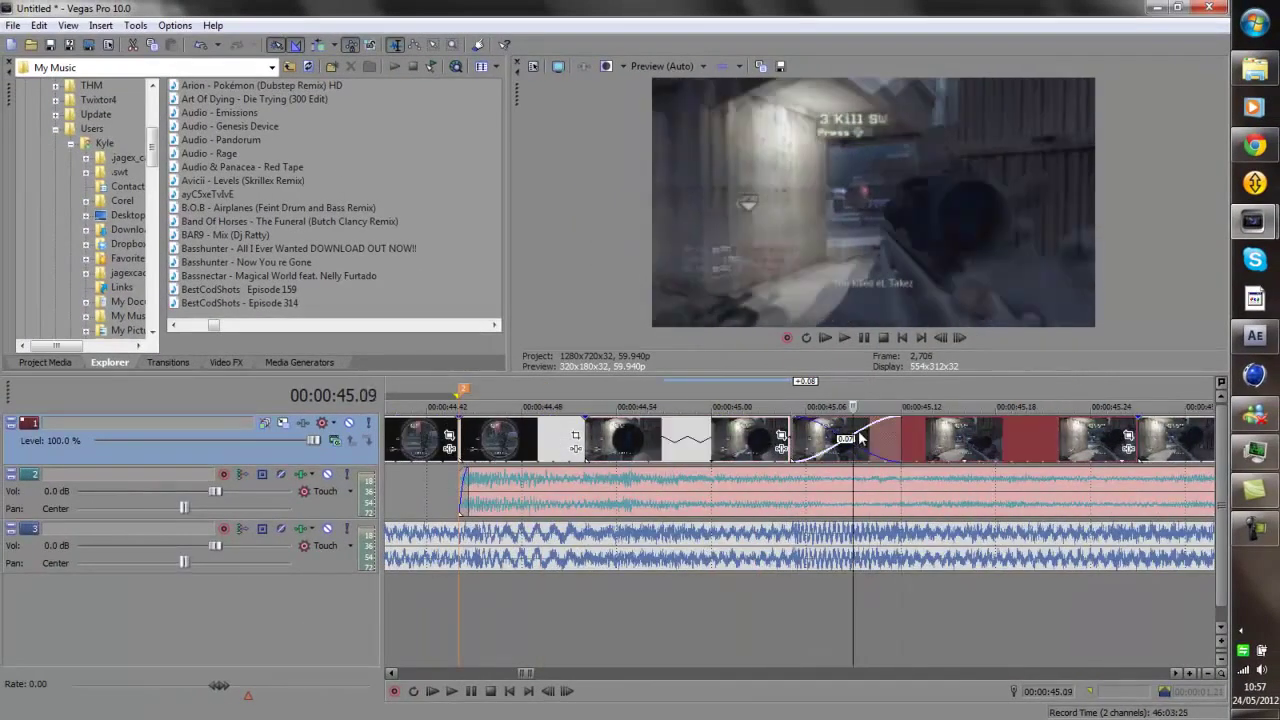
{"action": "scroll", "coordinate": [822, 443], "scroll_direction": "down", "scroll_amount": 3}
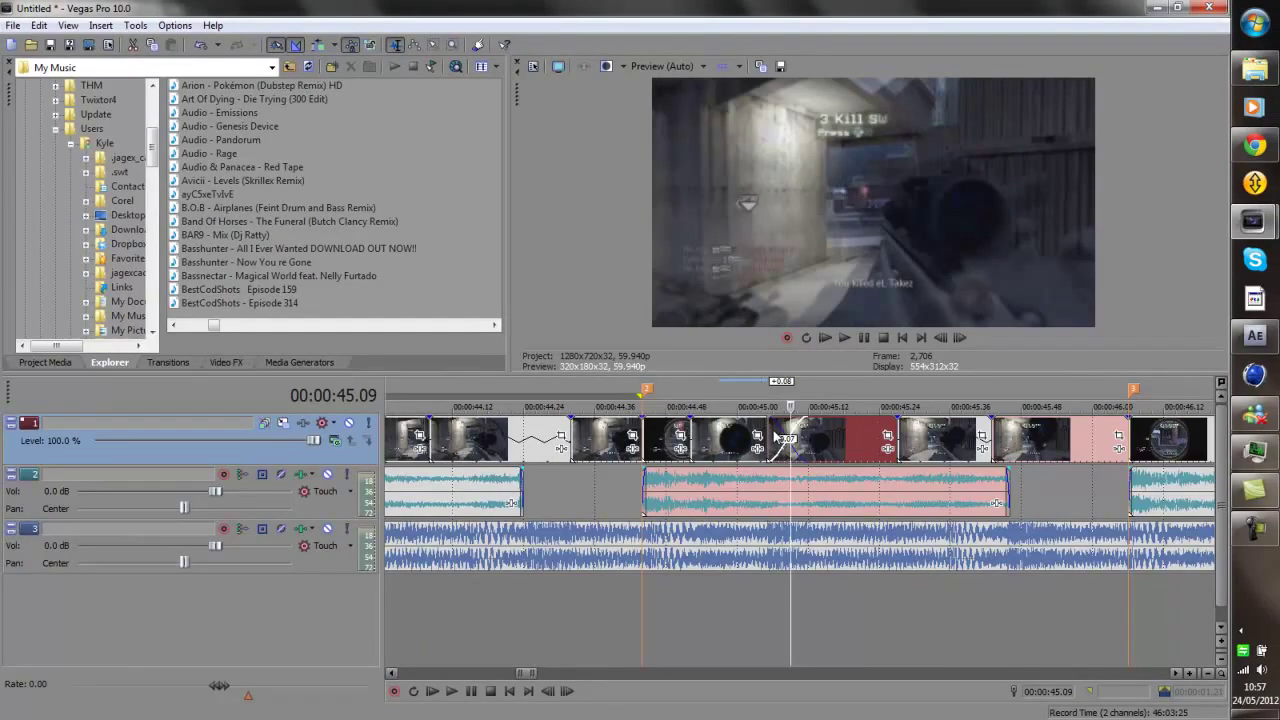
{"action": "left_click_drag", "start_coordinate": [773, 430], "coordinate": [800, 434]}
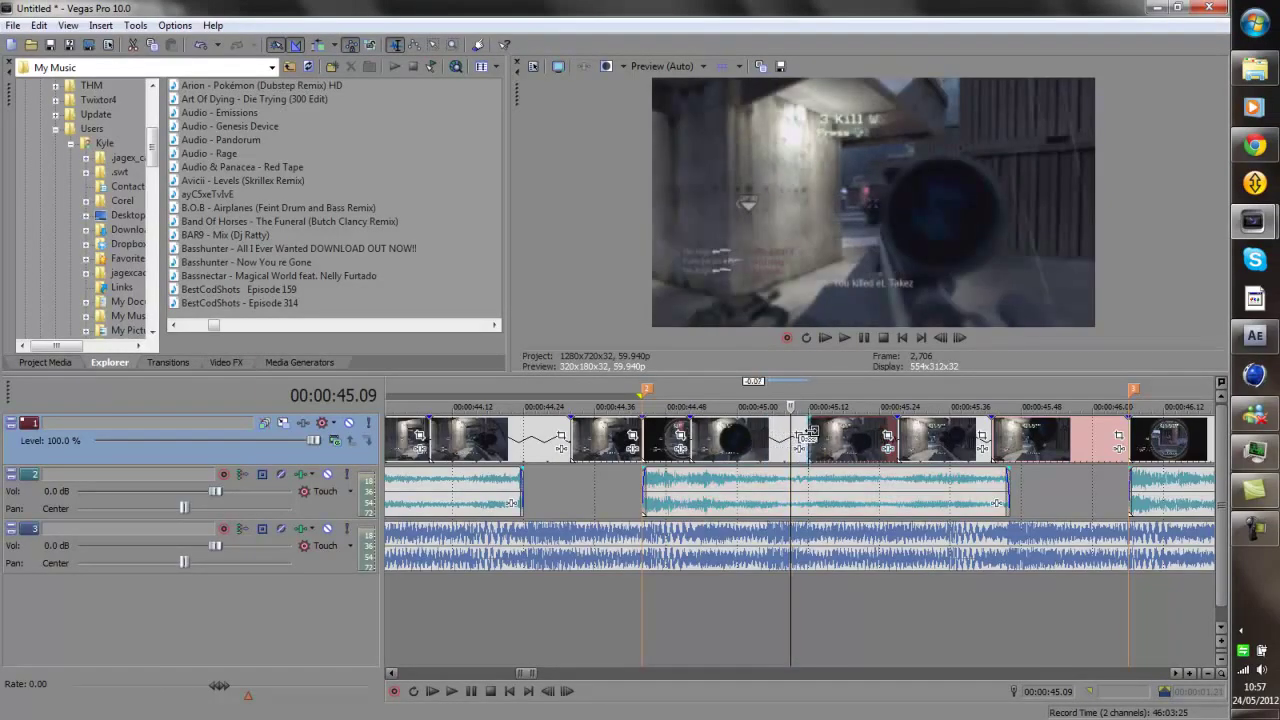
Play back the edited sequence from marker 1 through all three shots.
{"action": "scroll", "coordinate": [816, 437], "scroll_direction": "down", "scroll_amount": 3}
{"action": "left_click", "coordinate": [582, 447]}
{"action": "key", "text": "space"}
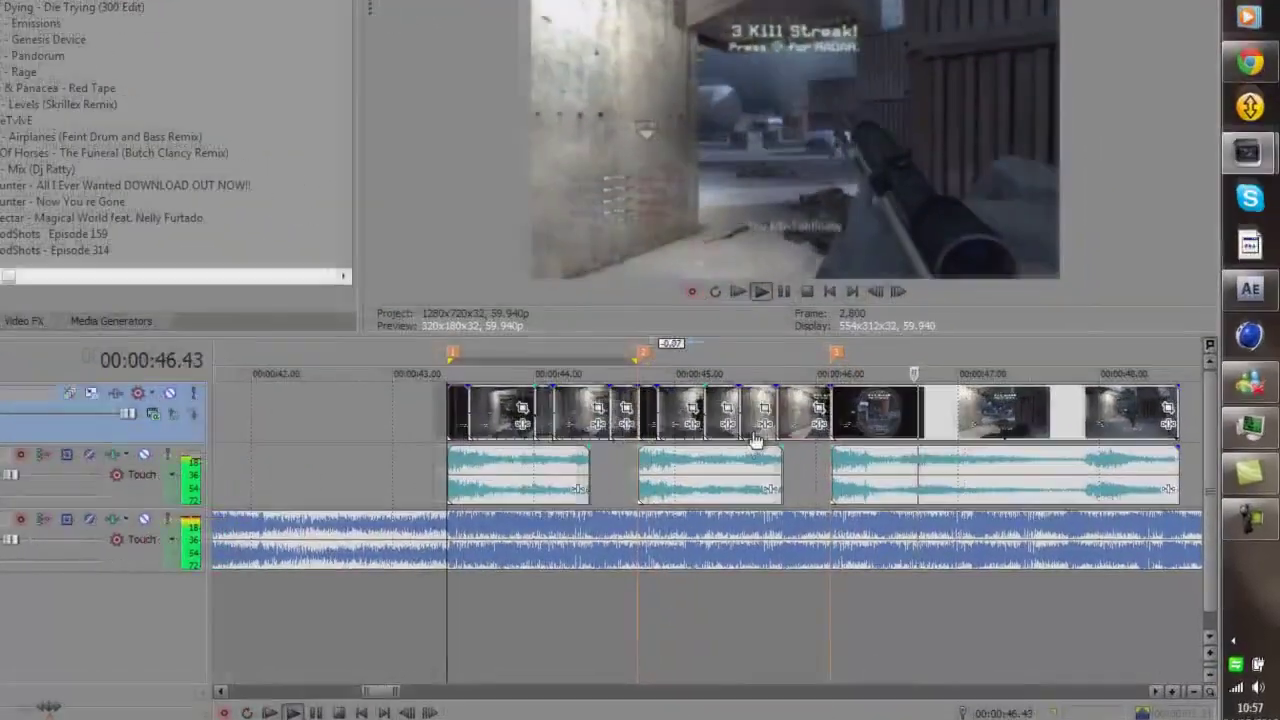
{"action": "key", "text": "space"}
Advance frame by frame from marker 3 and split the video at 00:00:46.16 and 00:00:46.36.
{"action": "left_click", "coordinate": [819, 432]}
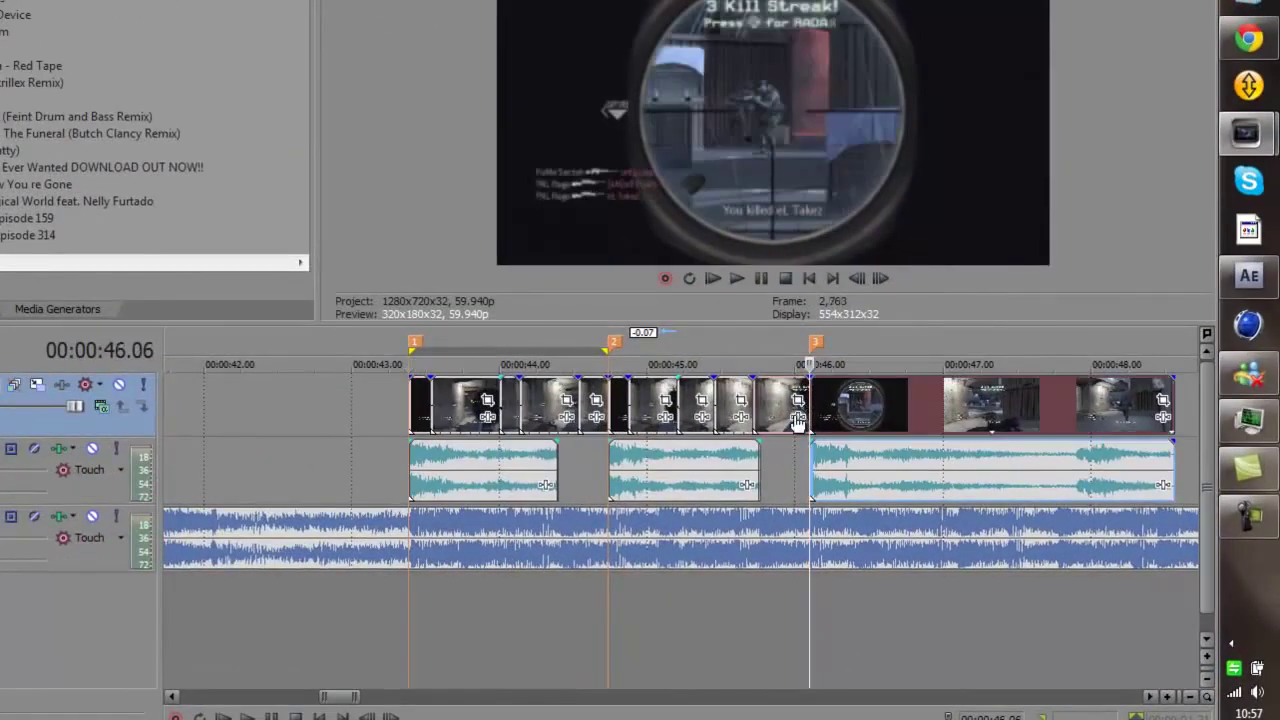
{"action": "key", "text": "Right"}
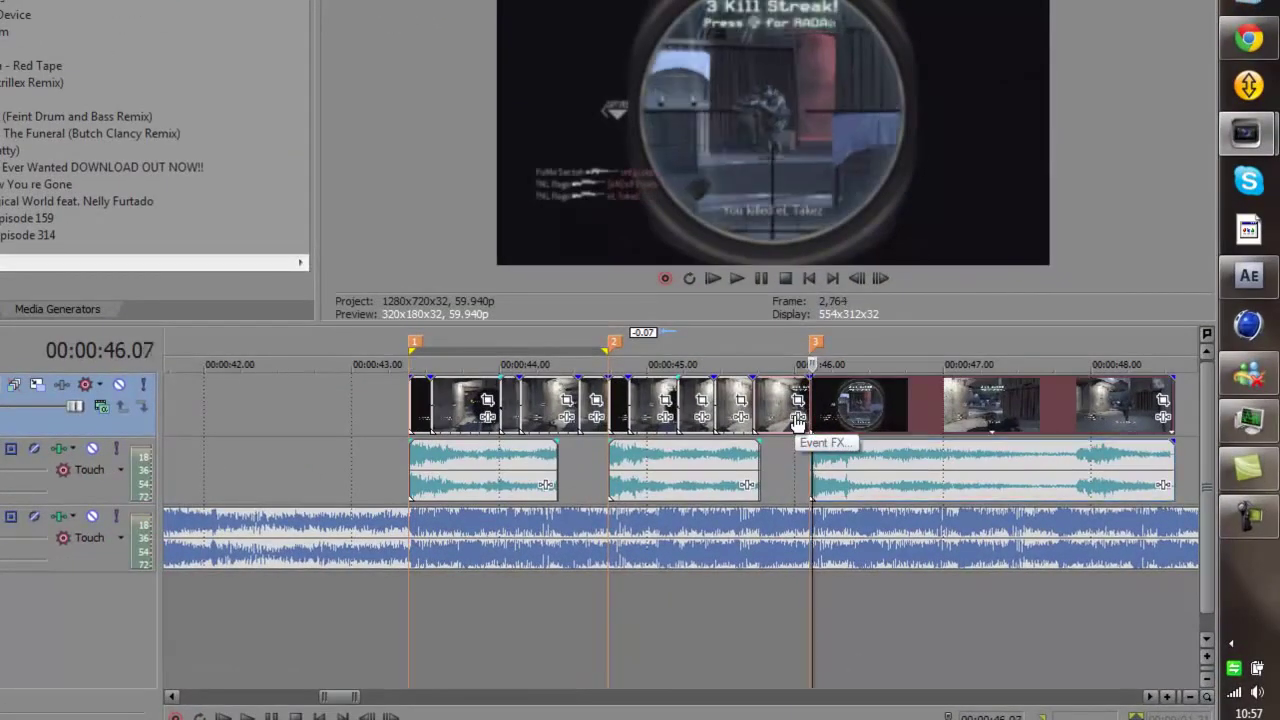
{"action": "key", "text": "Right"}
{"action": "key", "text": "Right"}
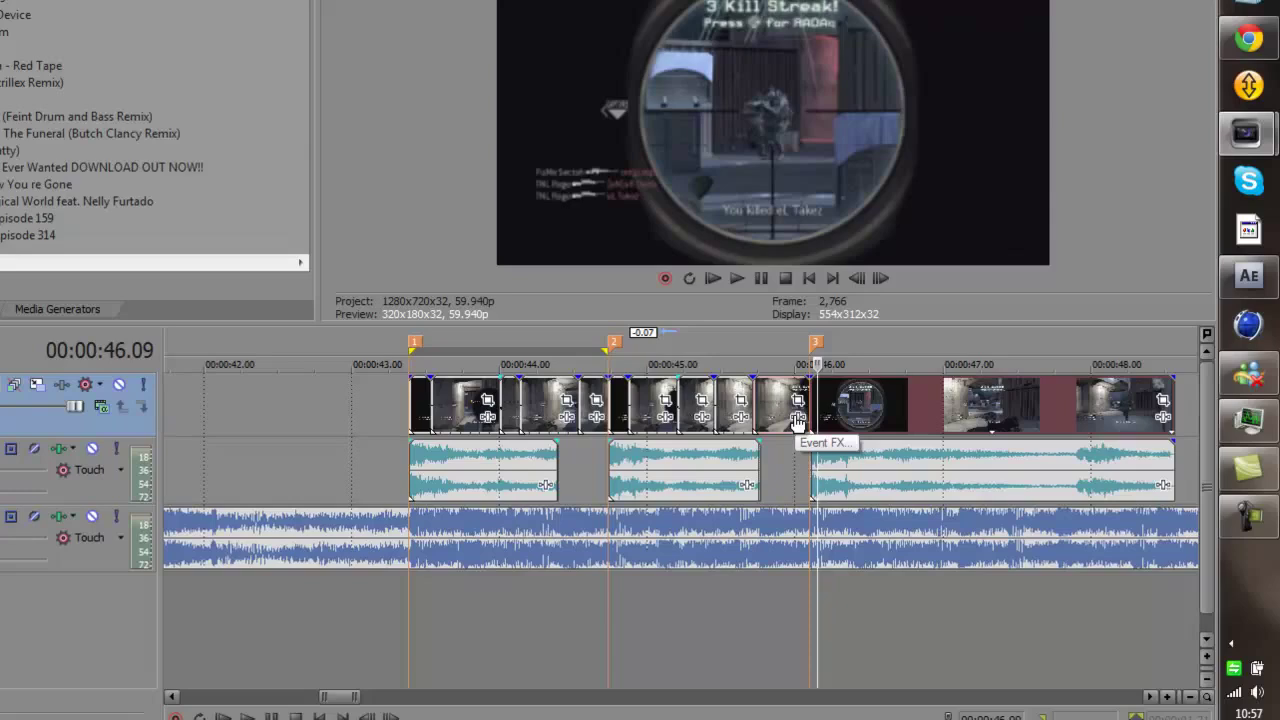
{"action": "key", "text": "Right"}
{"action": "key", "text": "Right"}
{"action": "key", "text": "Right"}
{"action": "key", "text": "Right"}
{"action": "key", "text": "Right"}
{"action": "key", "text": "Right"}
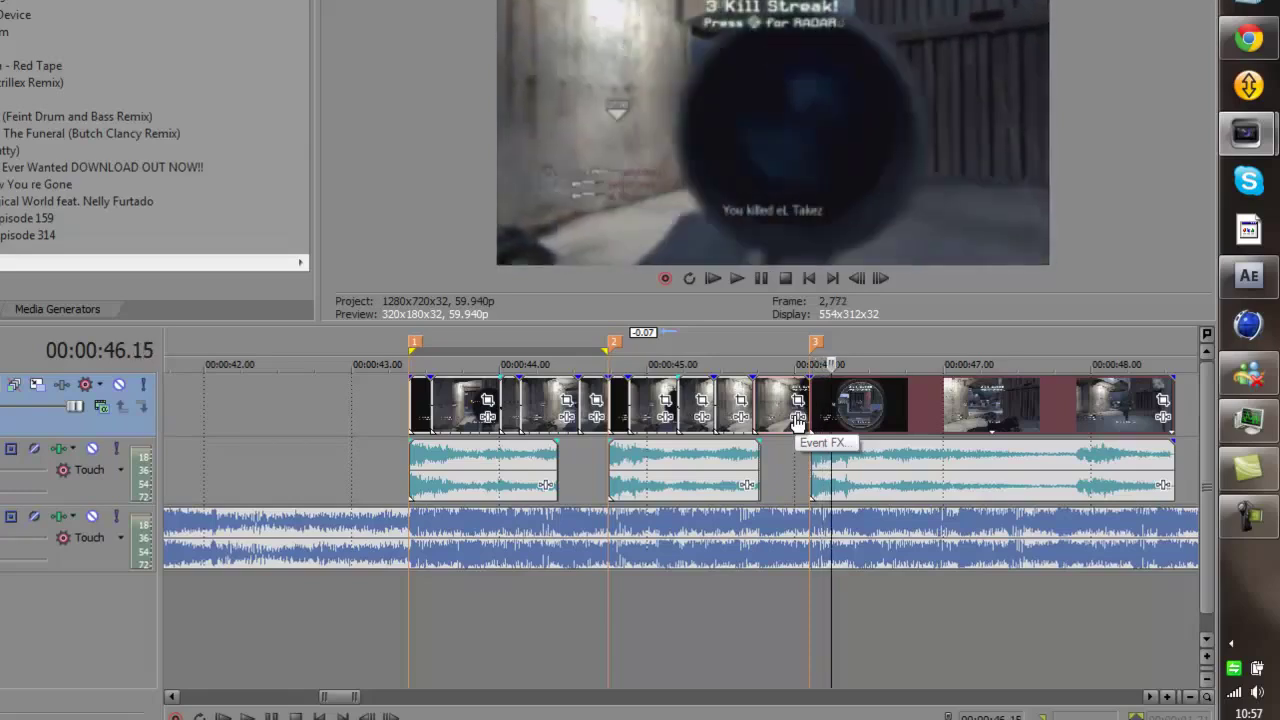
{"action": "key", "text": "Right"}
{"action": "key", "text": "Right"}
{"action": "key", "text": "Right"}
{"action": "key", "text": "Right"}
{"action": "key", "text": "Right"}
{"action": "key", "text": "Right"}
{"action": "key", "text": "Right"}
{"action": "key", "text": "Right"}
{"action": "key", "text": "Right"}
{"action": "key", "text": "Right"}
{"action": "key", "text": "Right"}
{"action": "key", "text": "Right"}
{"action": "key", "text": "Right"}
{"action": "key", "text": "Right"}
{"action": "key", "text": "Right"}
{"action": "key", "text": "Right"}
{"action": "key", "text": "Right"}
{"action": "key", "text": "Right"}
{"action": "key", "text": "Right"}
{"action": "key", "text": "Right"}
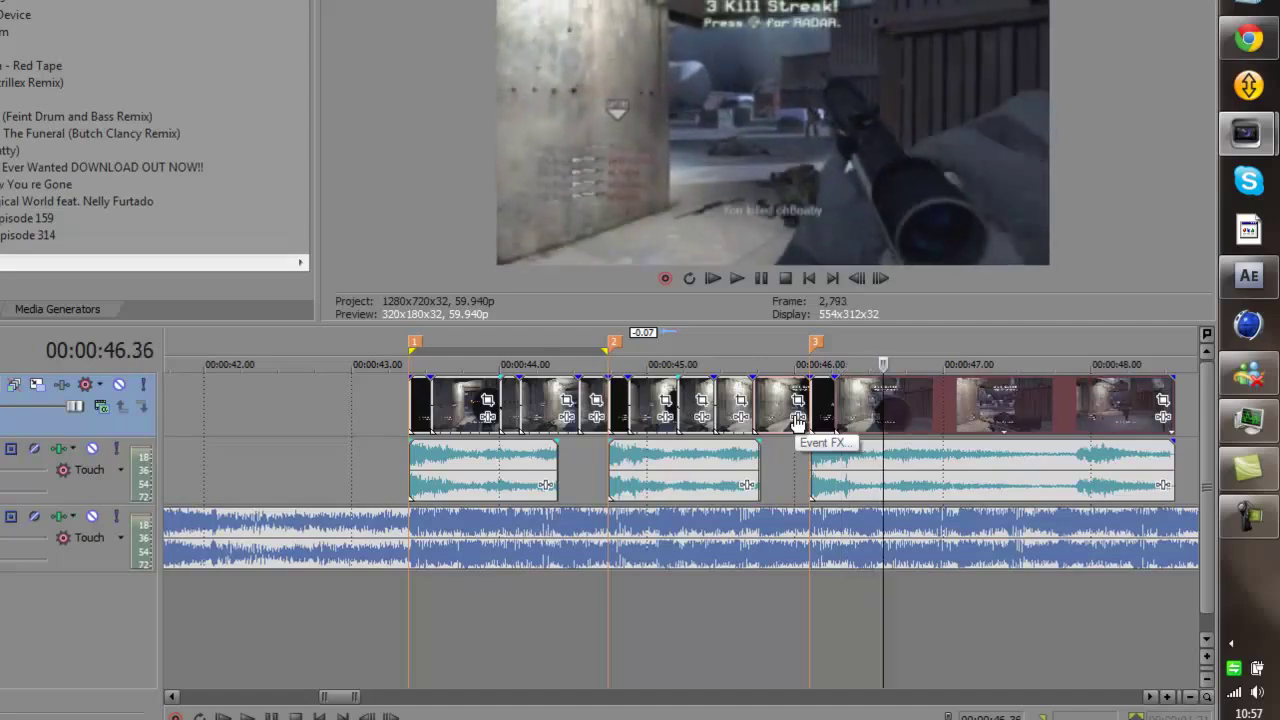
{"action": "key", "text": "s"}
Remove the video footage after 00:00:46.36 and time-stretch the last remaining piece by one second.
{"action": "left_click", "coordinate": [960, 402]}
{"action": "key", "text": "Delete"}
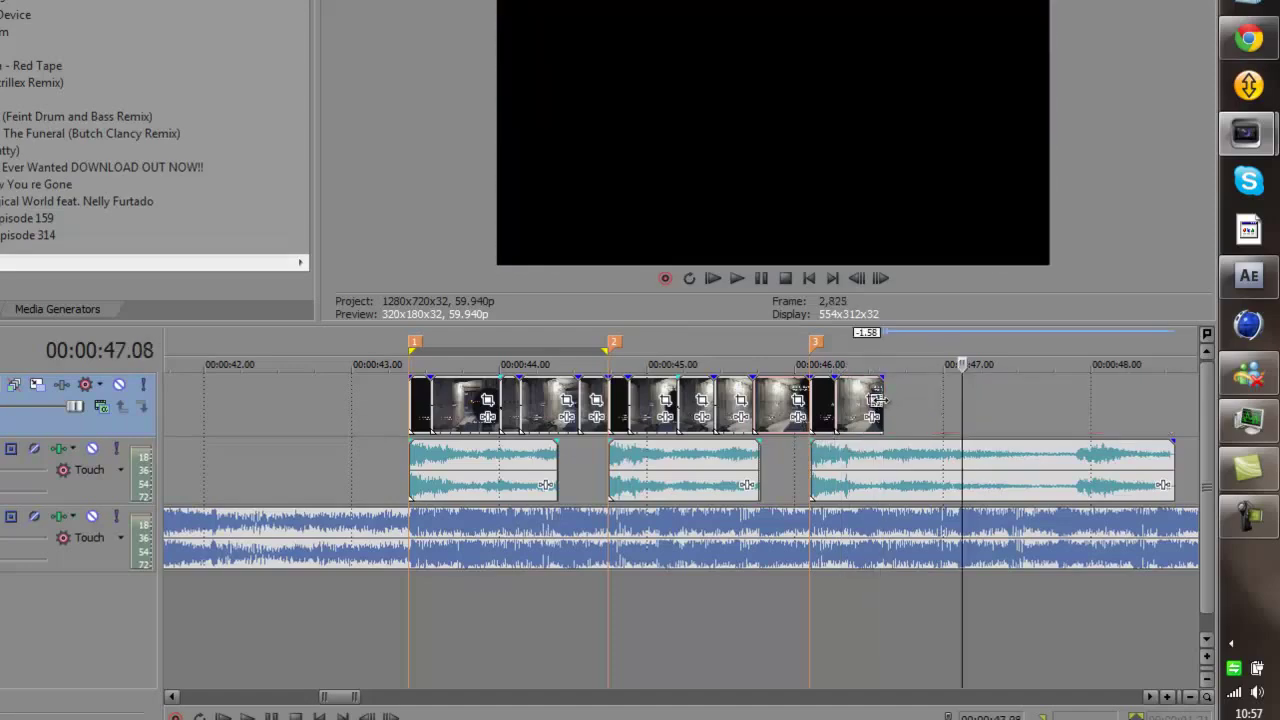
{"action": "left_click_drag", "start_coordinate": [882, 400], "coordinate": [1032, 403]}
Split the gameplay audio after marker 3 at 00:00:46.16 and 00:00:46.31.
{"action": "scroll", "coordinate": [900, 420], "scroll_direction": "right", "scroll_amount": 3}
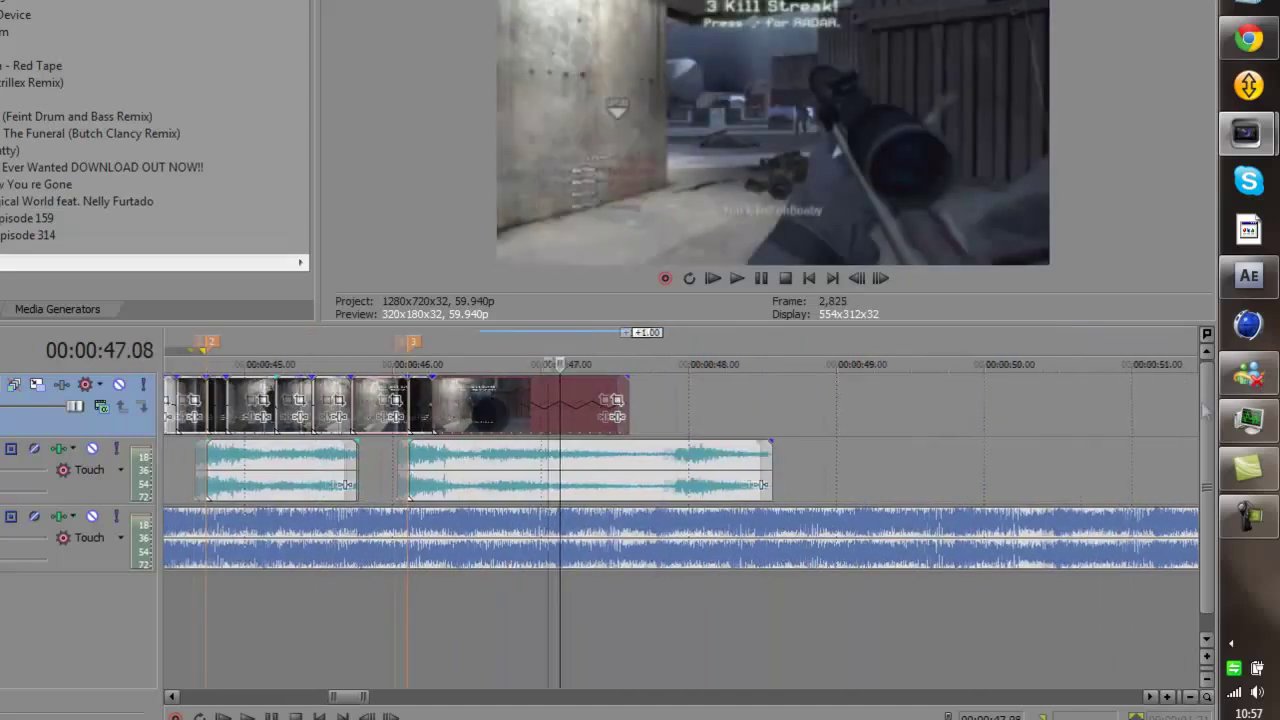
{"action": "left_click", "coordinate": [425, 472]}
{"action": "scroll", "coordinate": [432, 471], "scroll_direction": "up", "scroll_amount": 2}
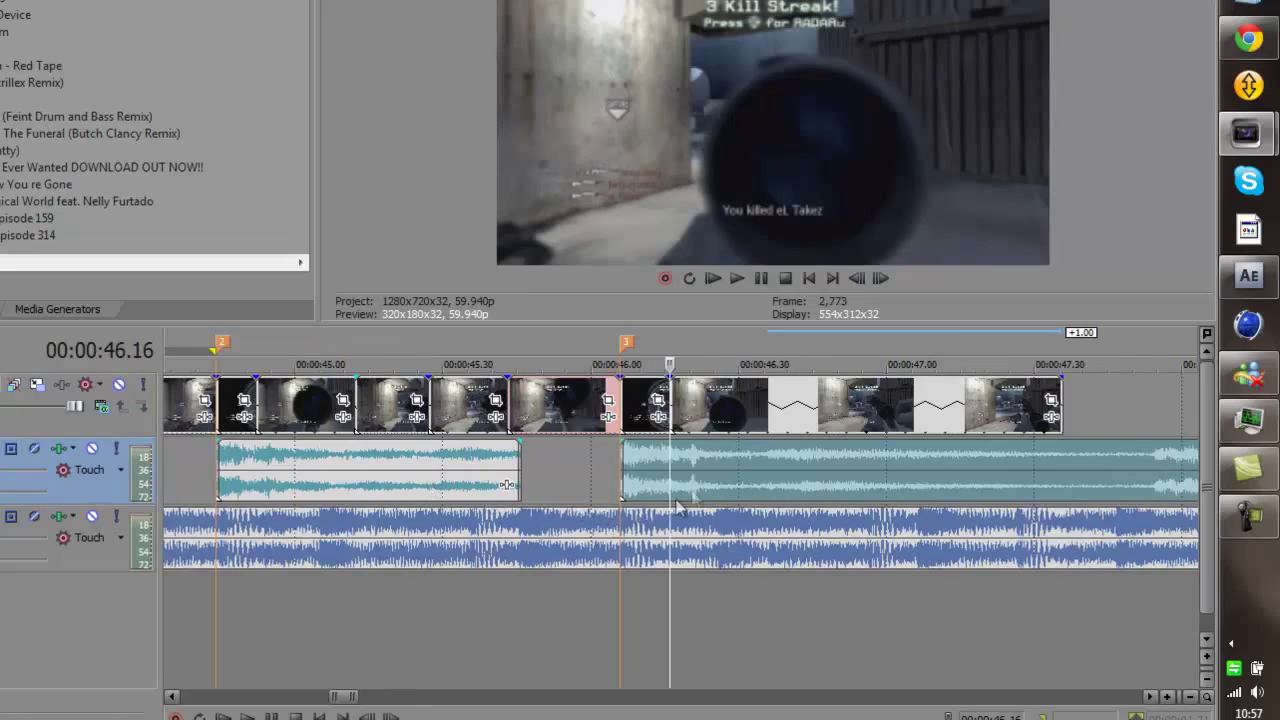
{"action": "key", "text": "s"}
{"action": "left_click", "coordinate": [743, 470]}
{"action": "key", "text": "s"}
Remove the gameplay audio after 00:00:46.31 and time-stretch the short last piece to a length of 00:00:01.00.
{"action": "left_click", "coordinate": [798, 468]}
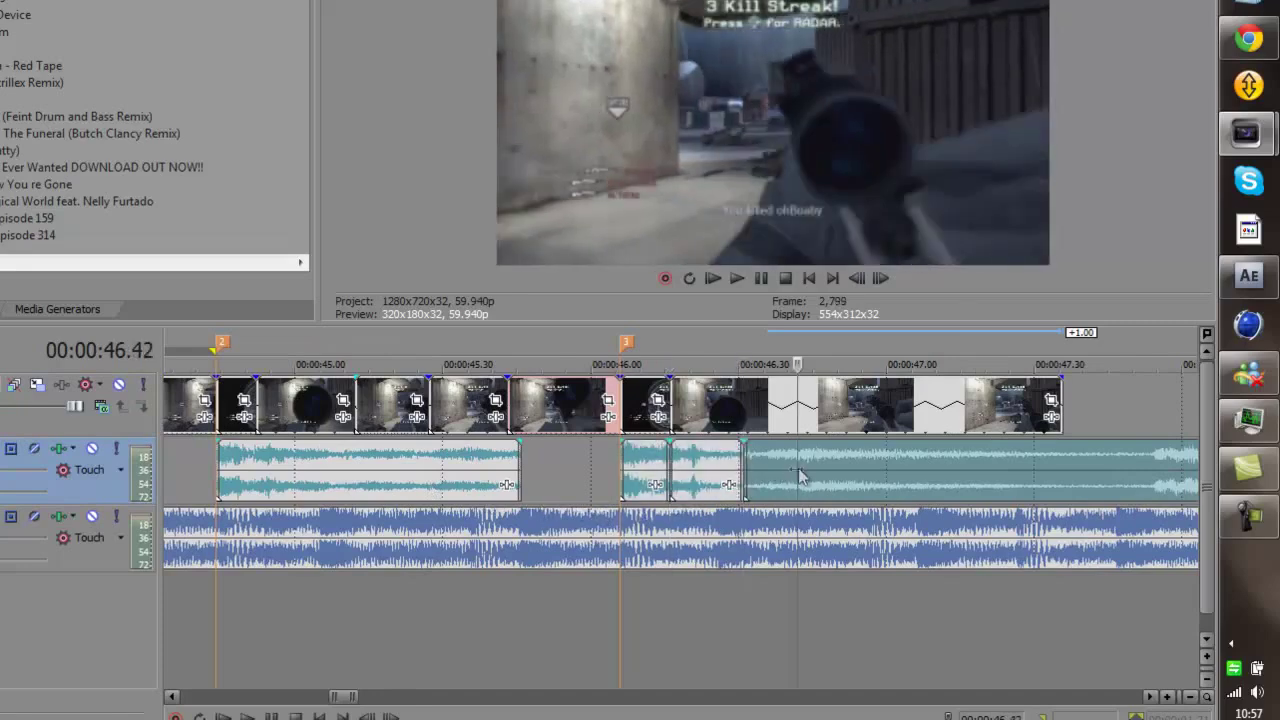
{"action": "key", "text": "Delete"}
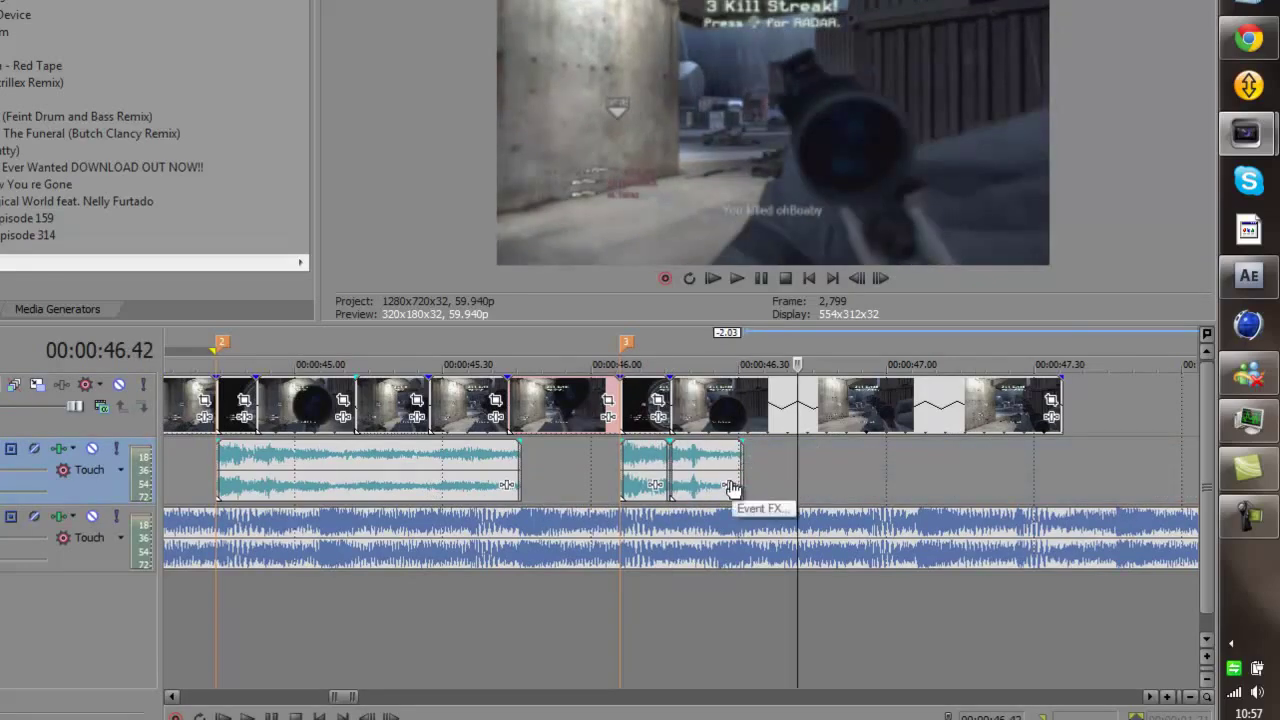
{"action": "left_click_drag", "start_coordinate": [741, 486], "coordinate": [1195, 487]}
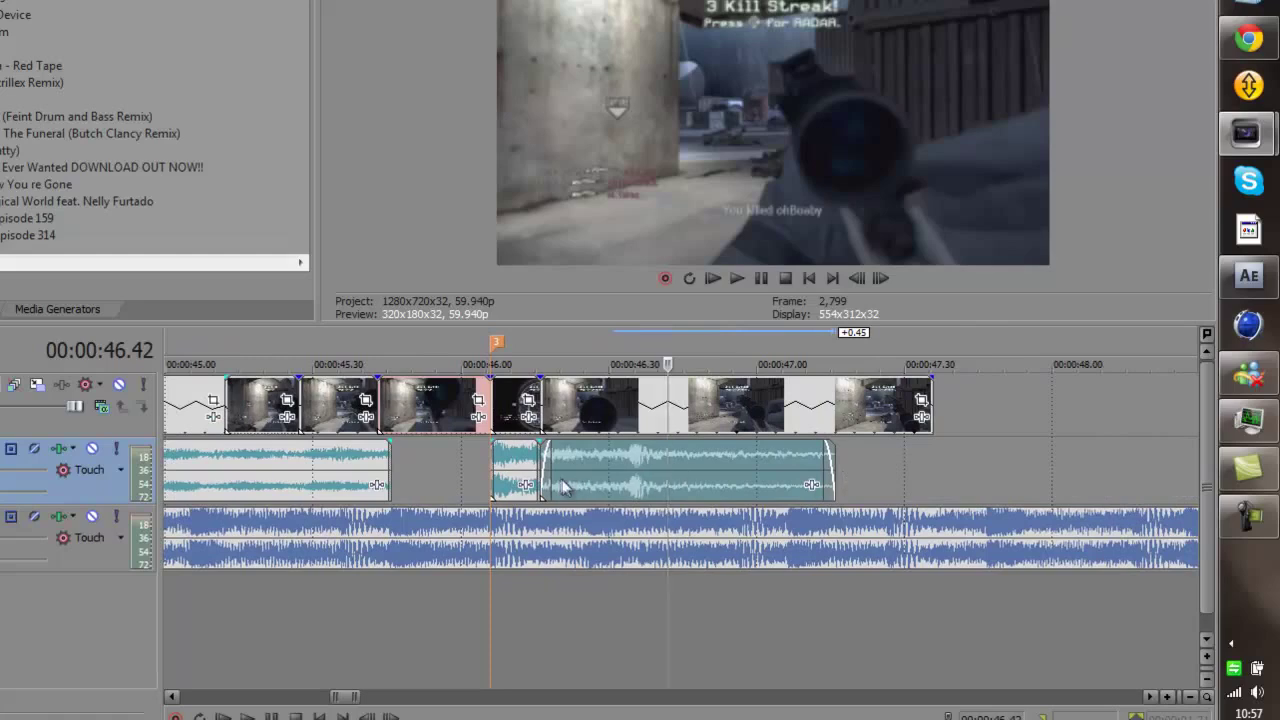
Solo the gameplay audio track and play back the stretched audio piece from 00:00:46.18.
{"action": "left_click", "coordinate": [548, 483]}
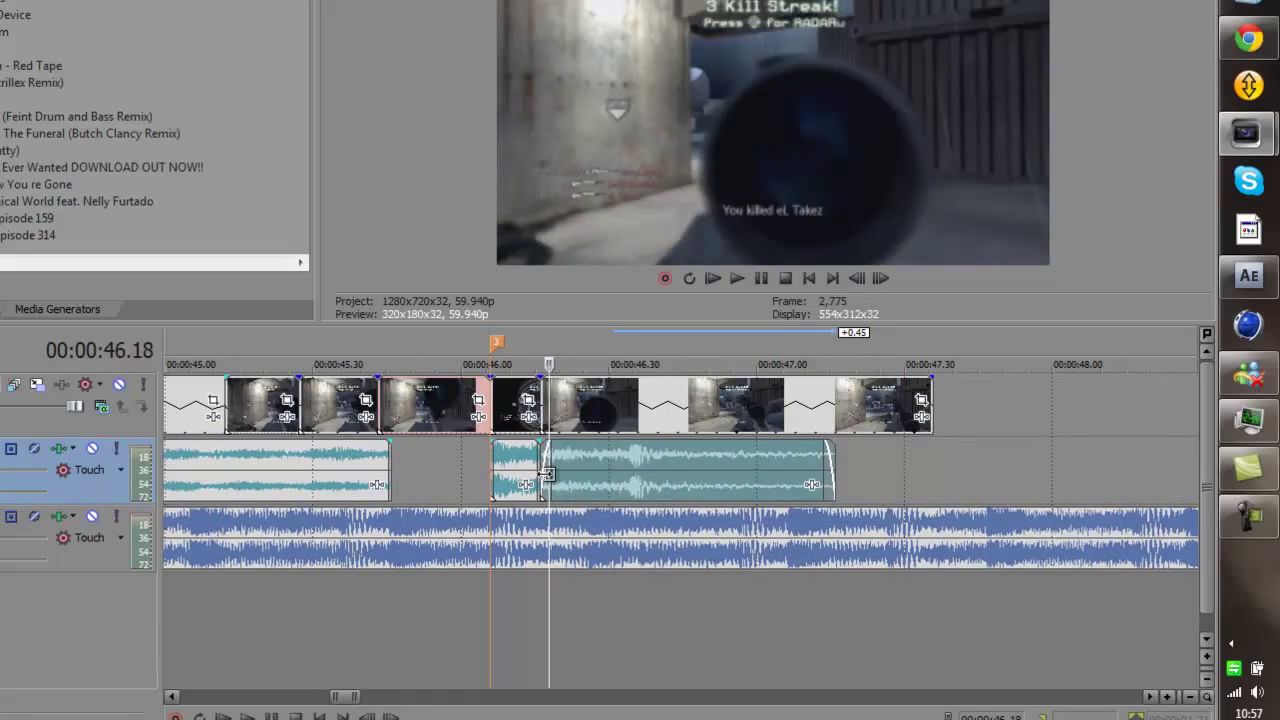
{"action": "key", "text": "space"}
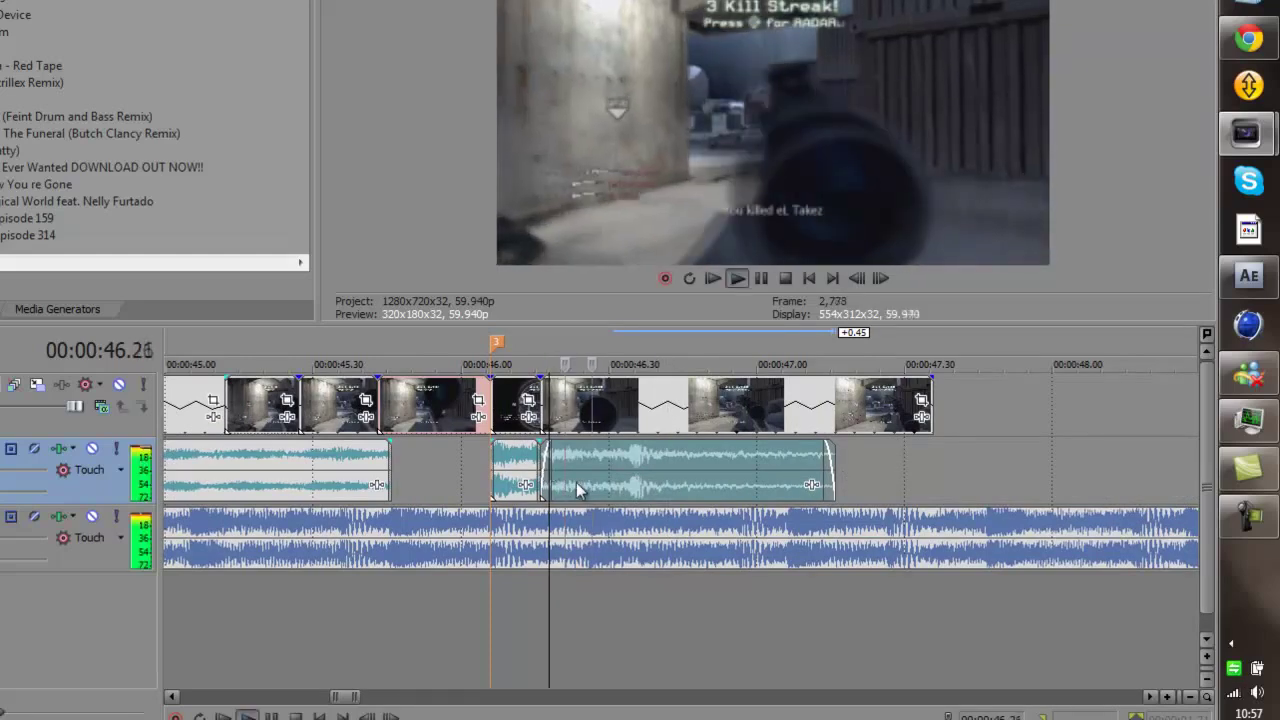
{"action": "key", "text": "space"}
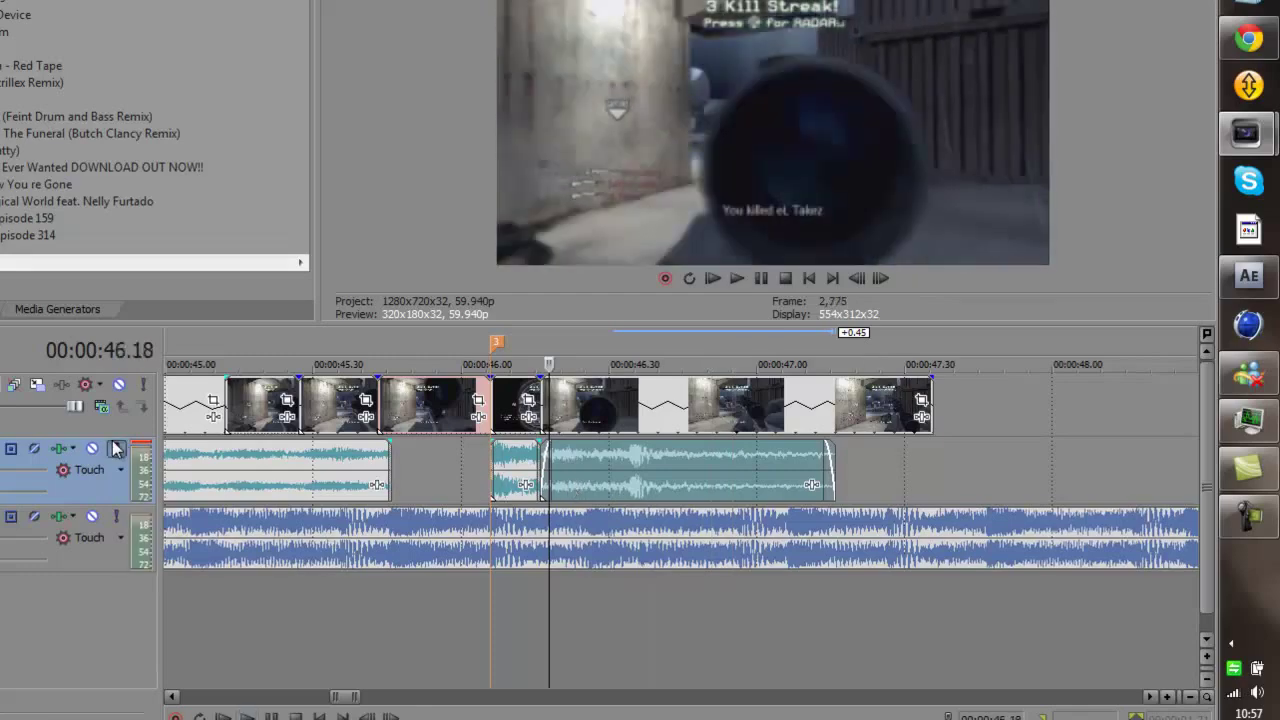
{"action": "left_click", "coordinate": [116, 448]}
{"action": "key", "text": "space"}
{"action": "key", "text": "space"}
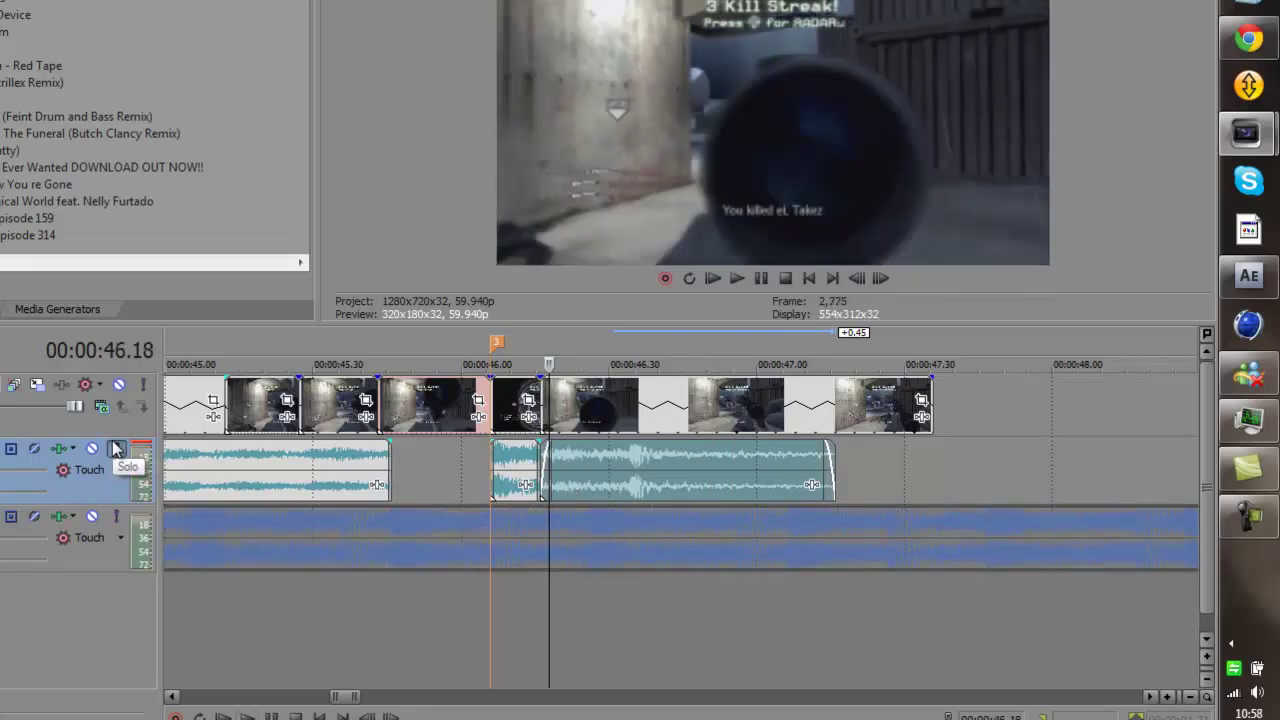
Set the stretched audio piece's time-stretch method to Classic and lock its pitch change to the stretch.
{"action": "right_click", "coordinate": [630, 475]}
{"action": "left_click", "coordinate": [652, 464]}
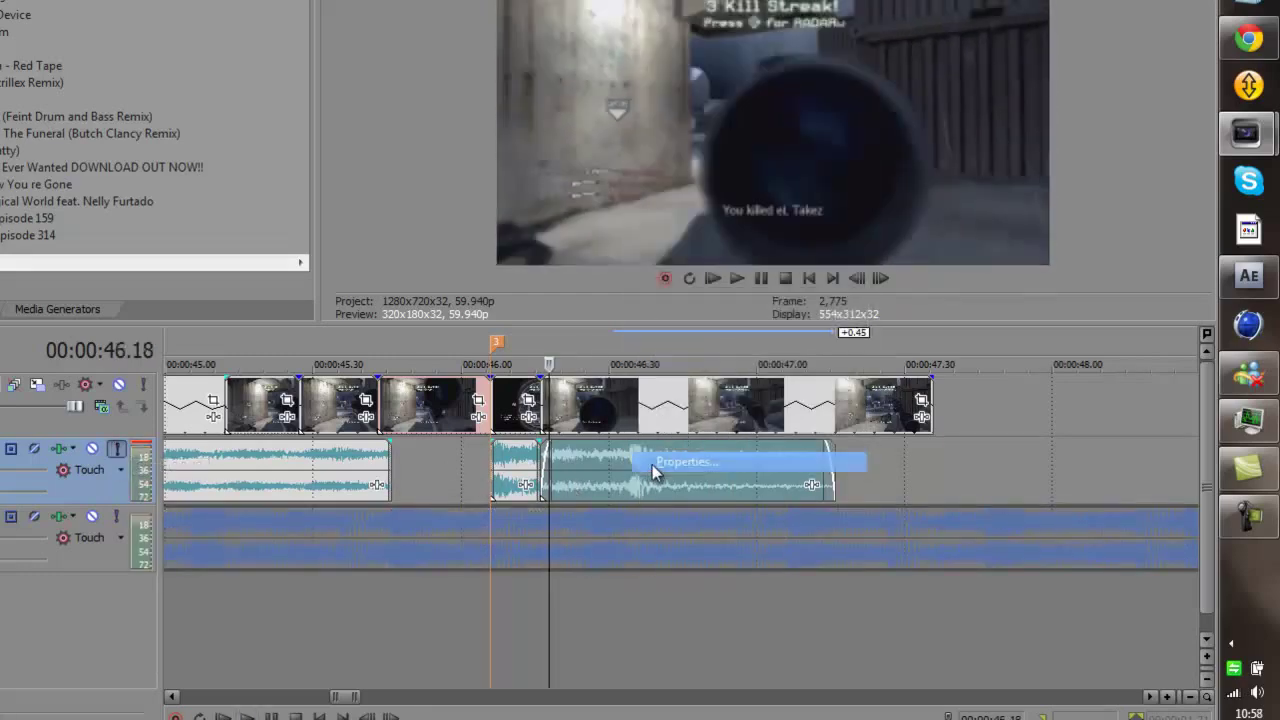
{"action": "left_click", "coordinate": [435, 245]}
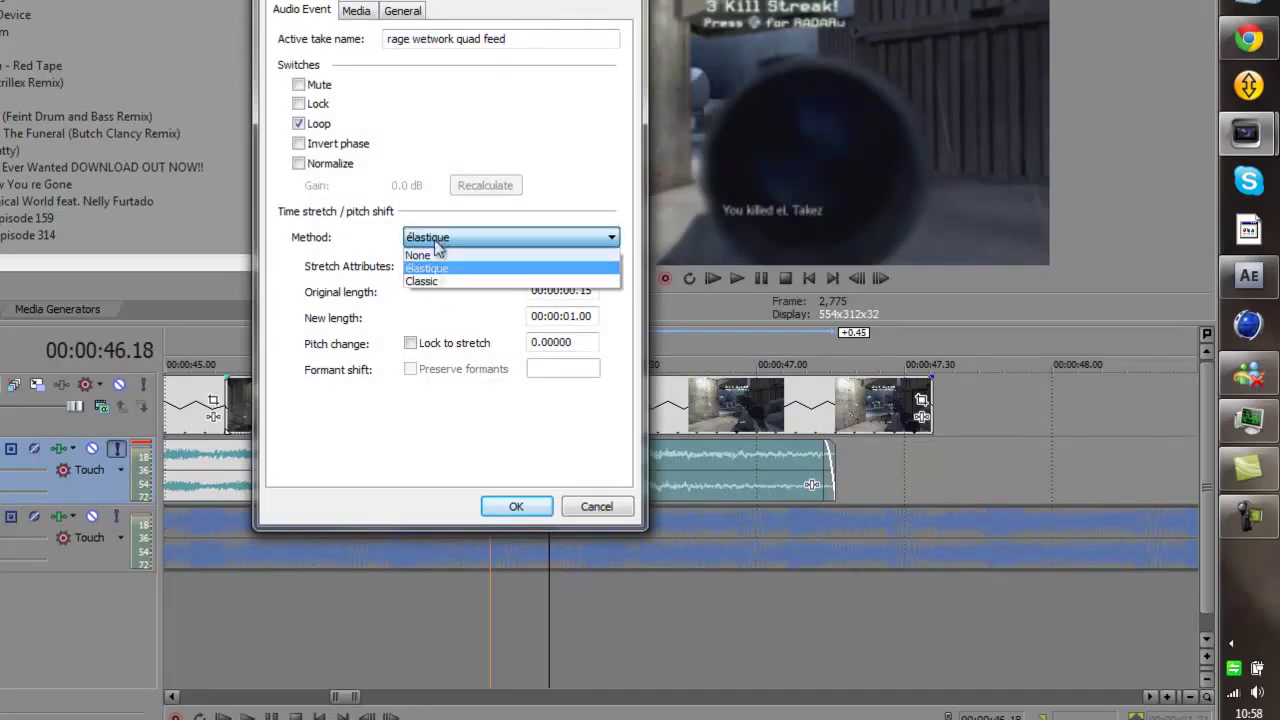
{"action": "left_click", "coordinate": [449, 281]}
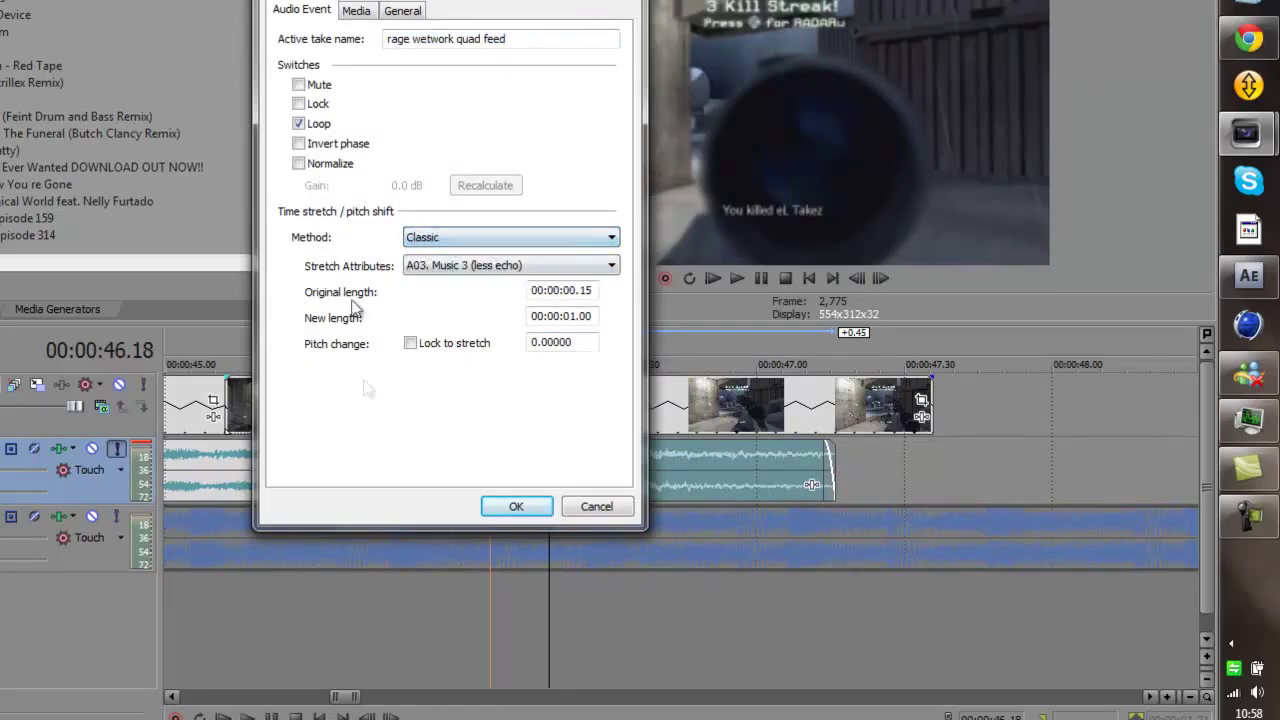
{"action": "left_click", "coordinate": [435, 344]}
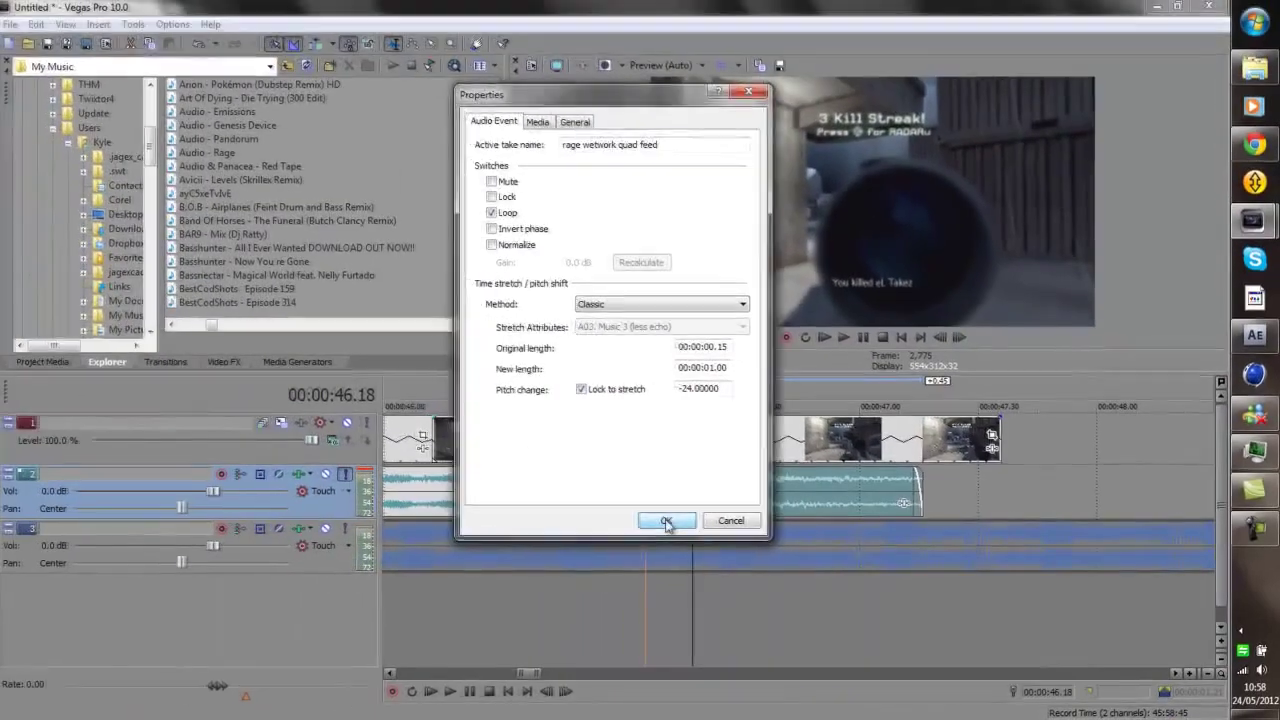
{"action": "left_click", "coordinate": [516, 506]}
Play back the pitch-shifted audio piece, including from marker 3.
{"action": "key", "text": "space"}
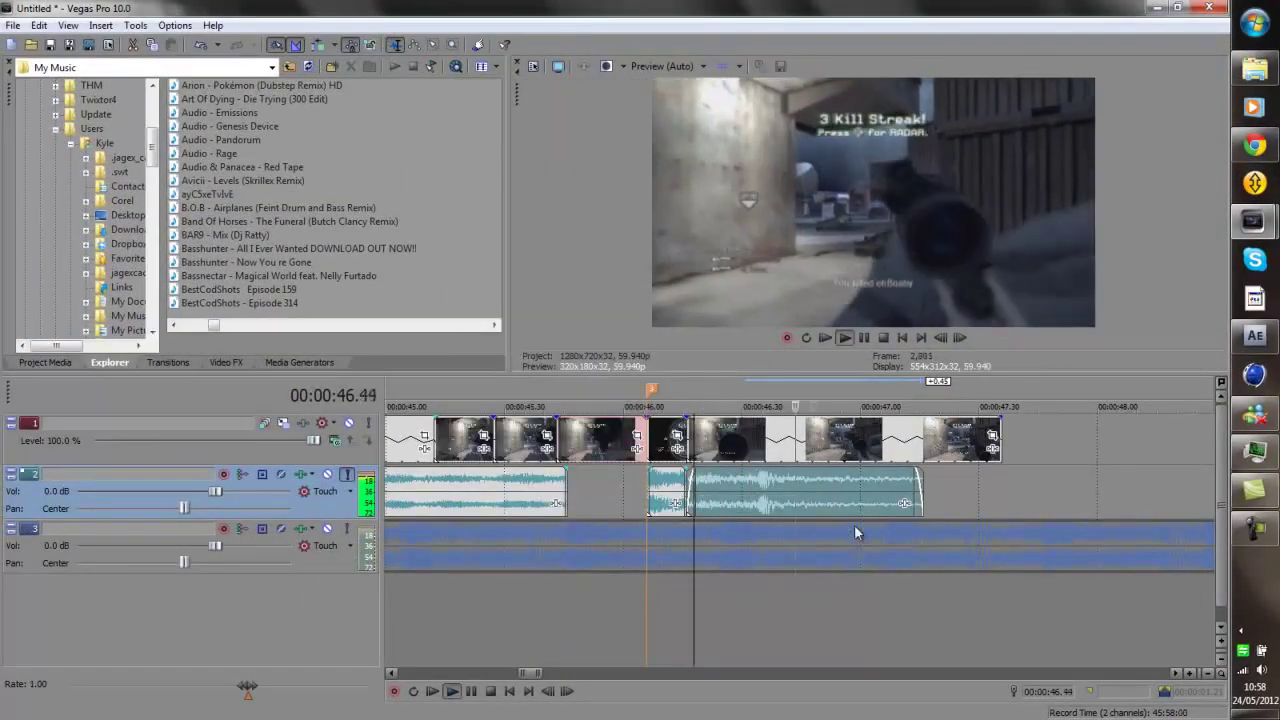
{"action": "key", "text": "space"}
{"action": "left_click", "coordinate": [645, 497]}
{"action": "key", "text": "space"}
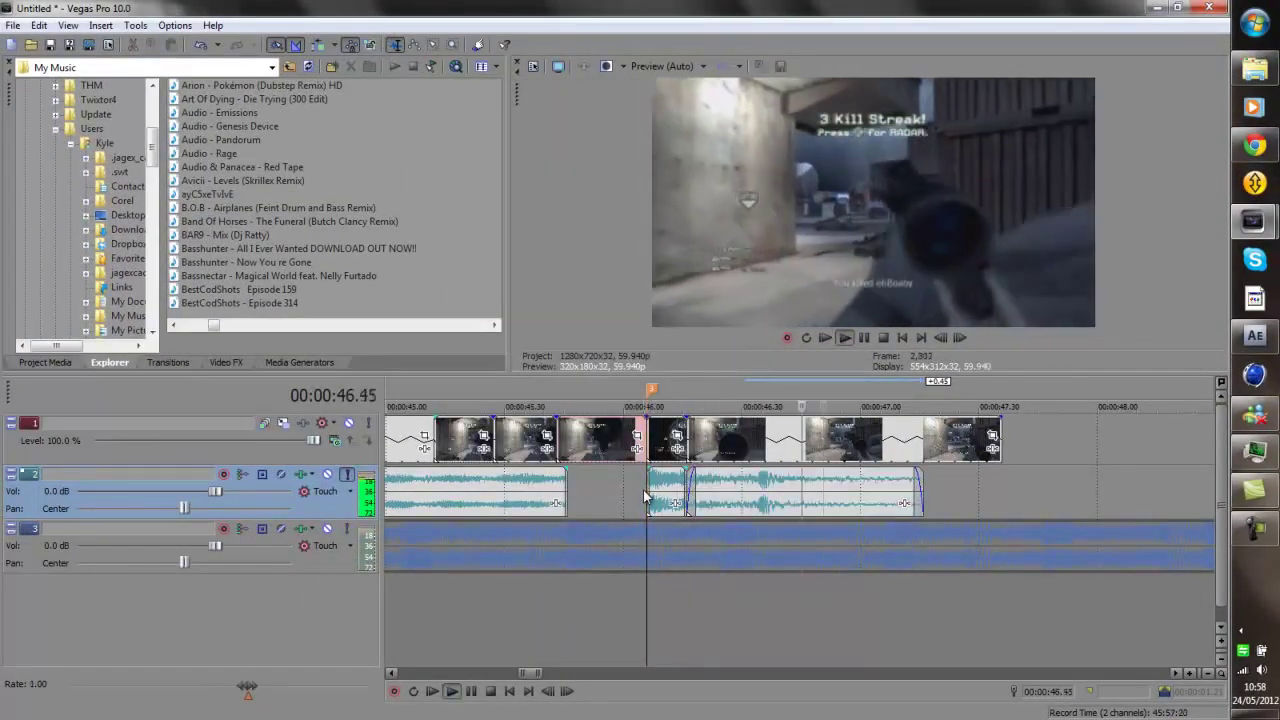
Play back the whole synced sequence from marker 1 through the final slowed shot.
{"action": "key", "text": "space"}
{"action": "scroll", "coordinate": [683, 549], "scroll_direction": "down", "scroll_amount": 5}
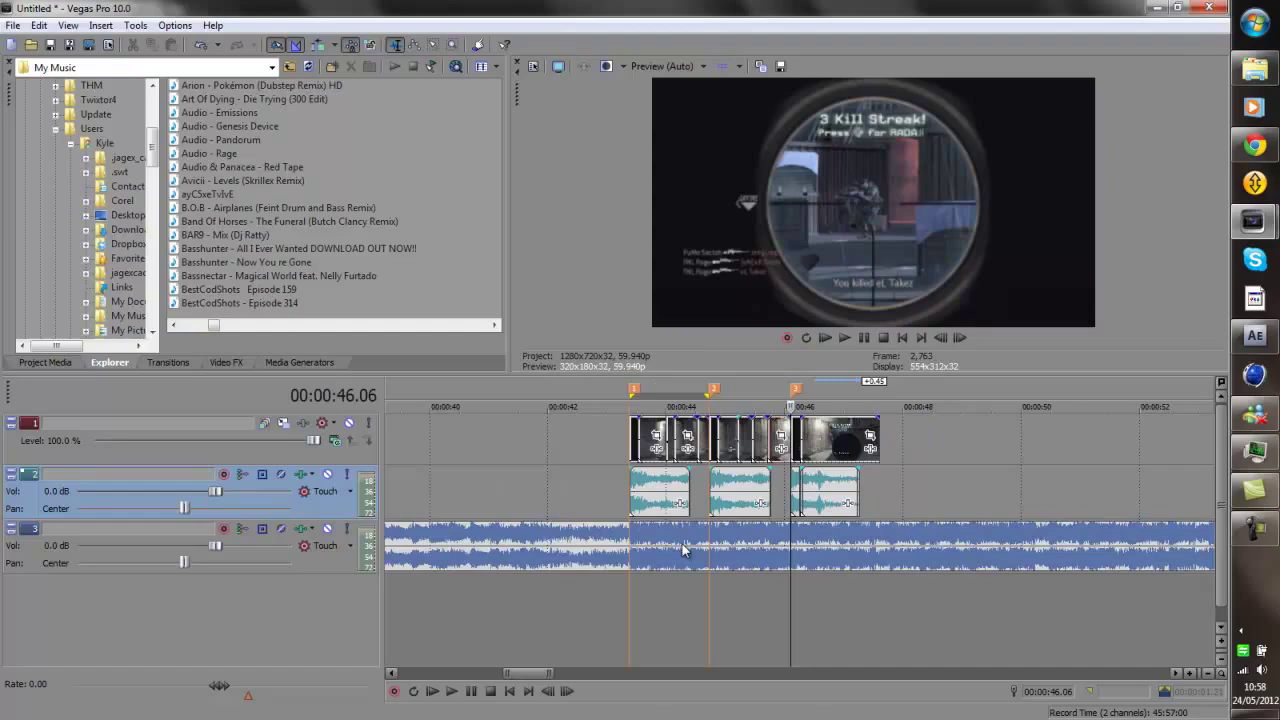
{"action": "left_click", "coordinate": [628, 480]}
{"action": "left_click", "coordinate": [630, 445]}
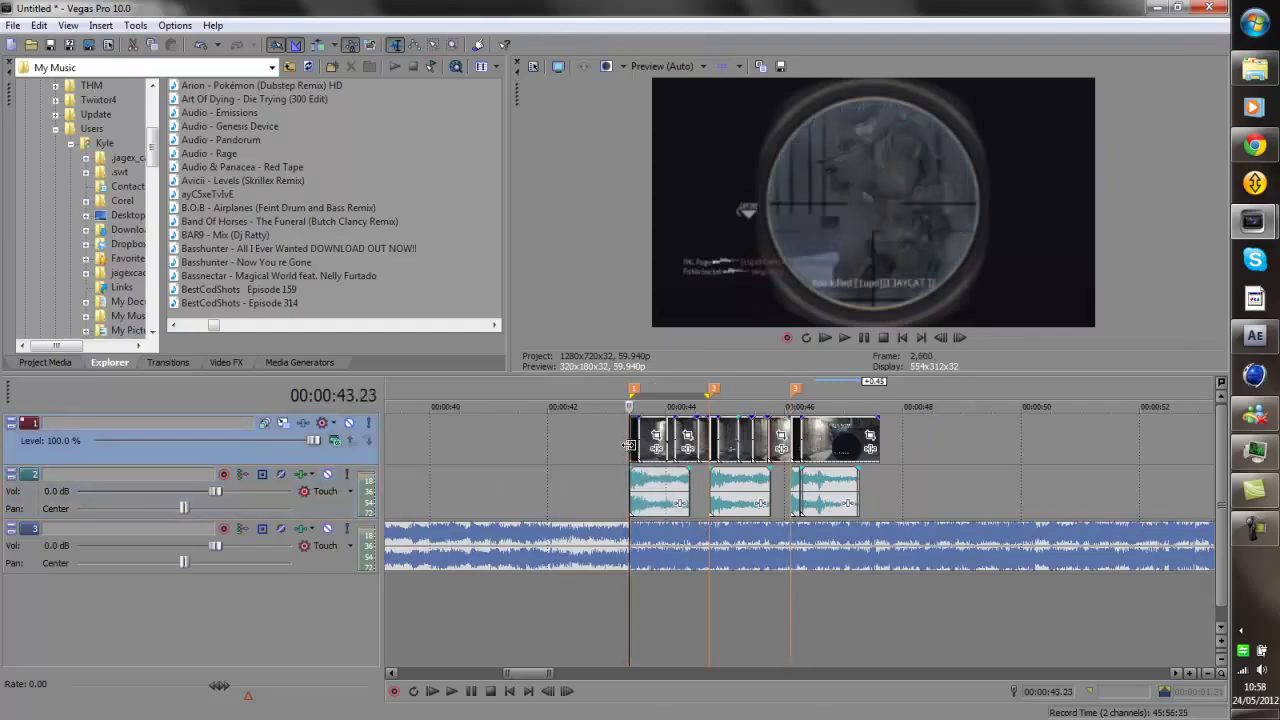
{"action": "key", "text": "space"}
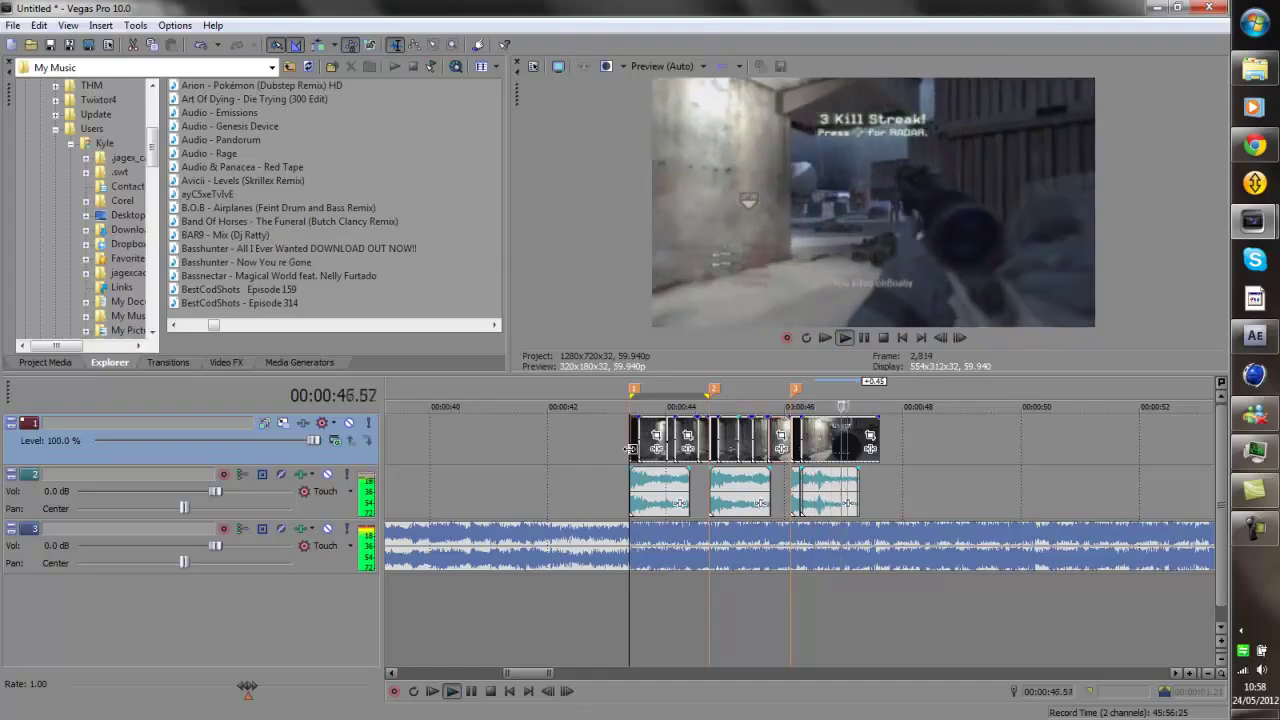
{"action": "key", "text": "space"}
Extend the start of the first gameplay video clip back to about 00:00:42.46, ahead of marker 1.
{"action": "scroll", "coordinate": [808, 448], "scroll_direction": "up", "scroll_amount": 4}
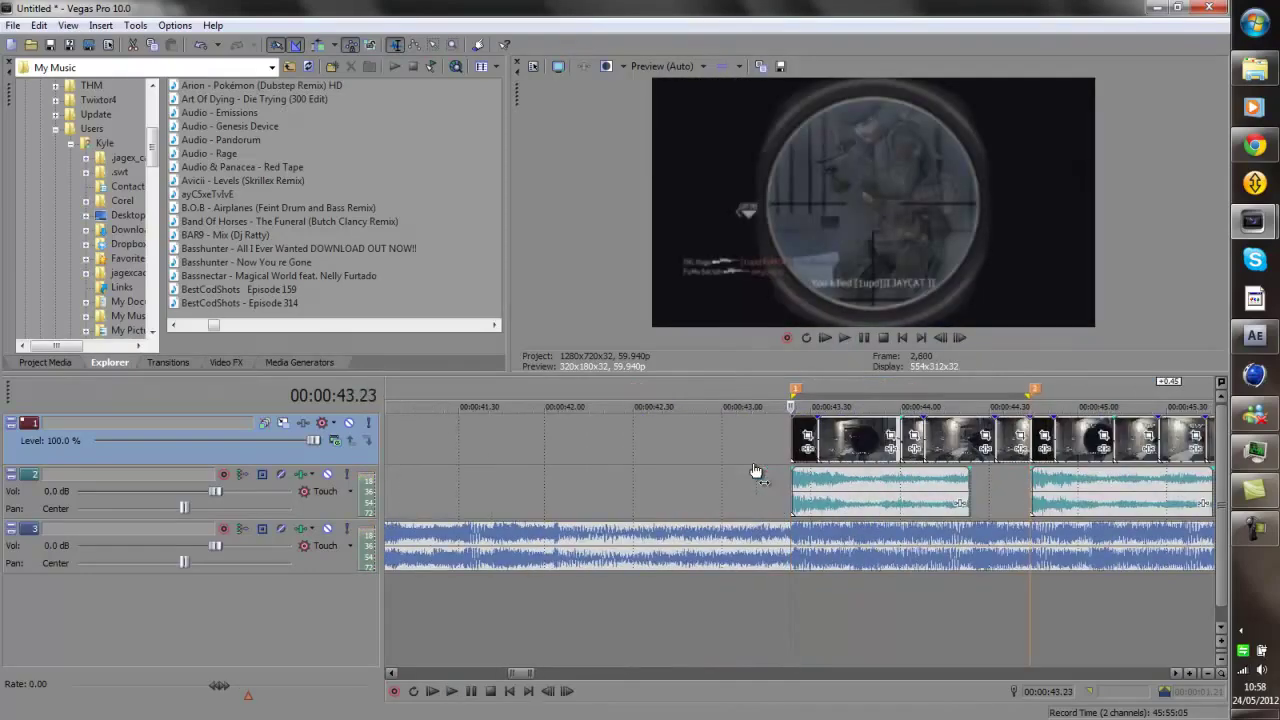
{"action": "scroll", "coordinate": [790, 443], "scroll_direction": "down", "scroll_amount": 4}
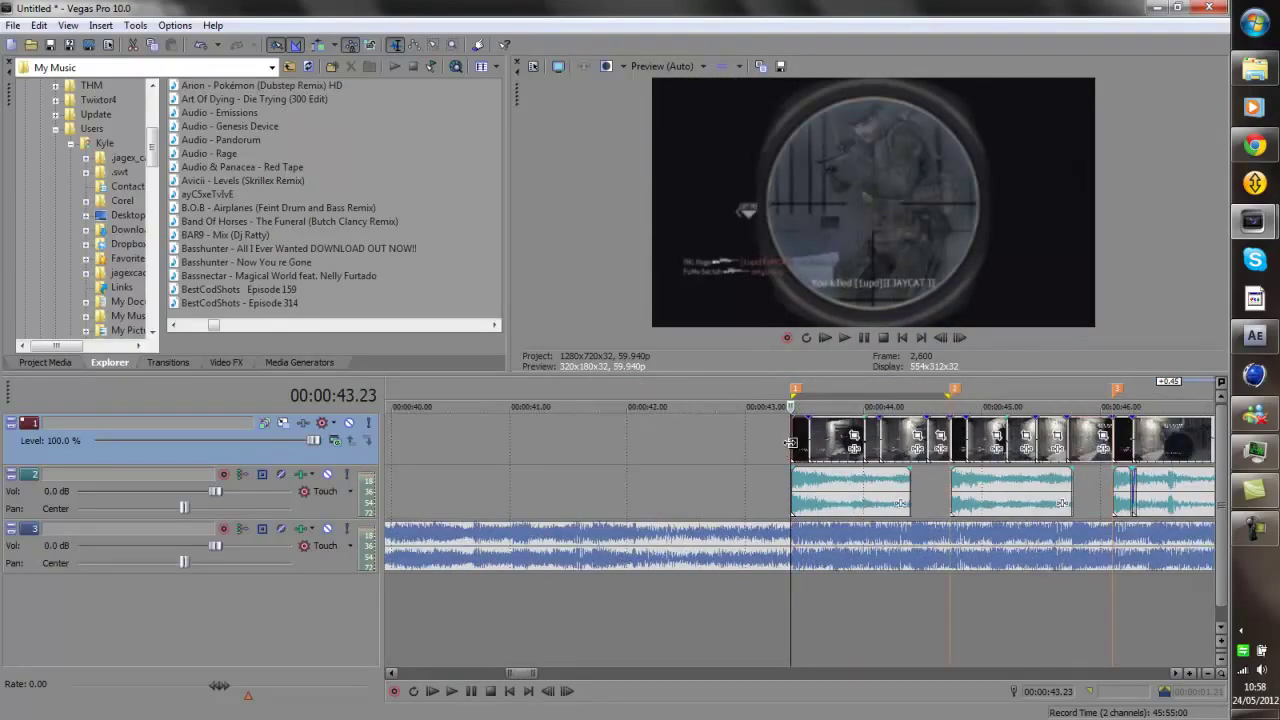
{"action": "scroll", "coordinate": [790, 443], "scroll_direction": "up", "scroll_amount": 4}
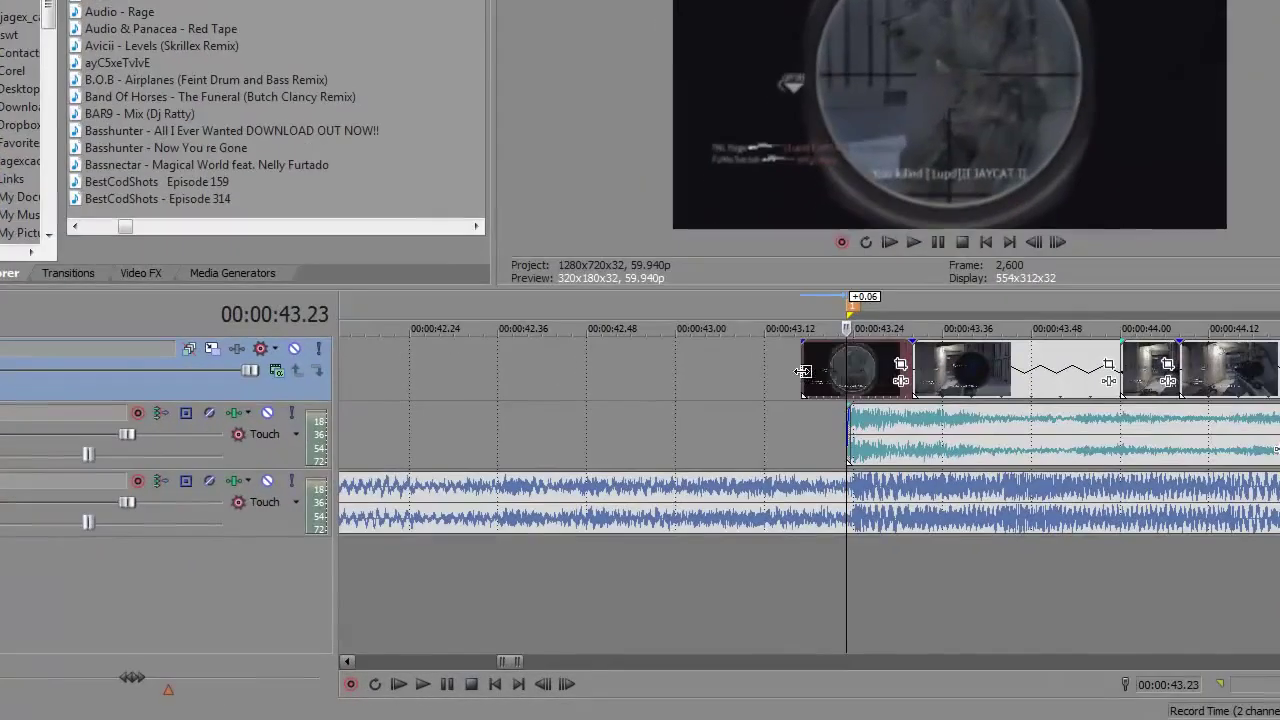
{"action": "left_click_drag", "start_coordinate": [790, 443], "coordinate": [636, 449]}
{"action": "left_click_drag", "start_coordinate": [650, 380], "coordinate": [617, 381]}
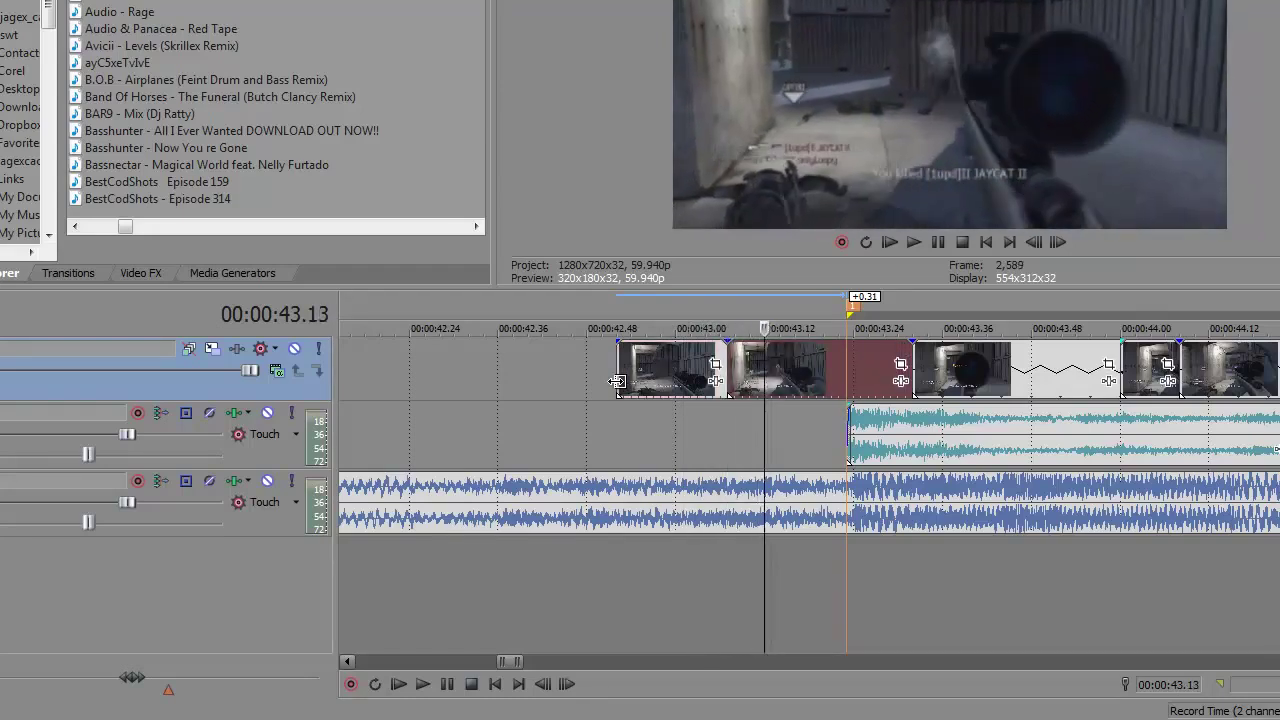
{"action": "left_click_drag", "start_coordinate": [612, 381], "coordinate": [735, 375]}
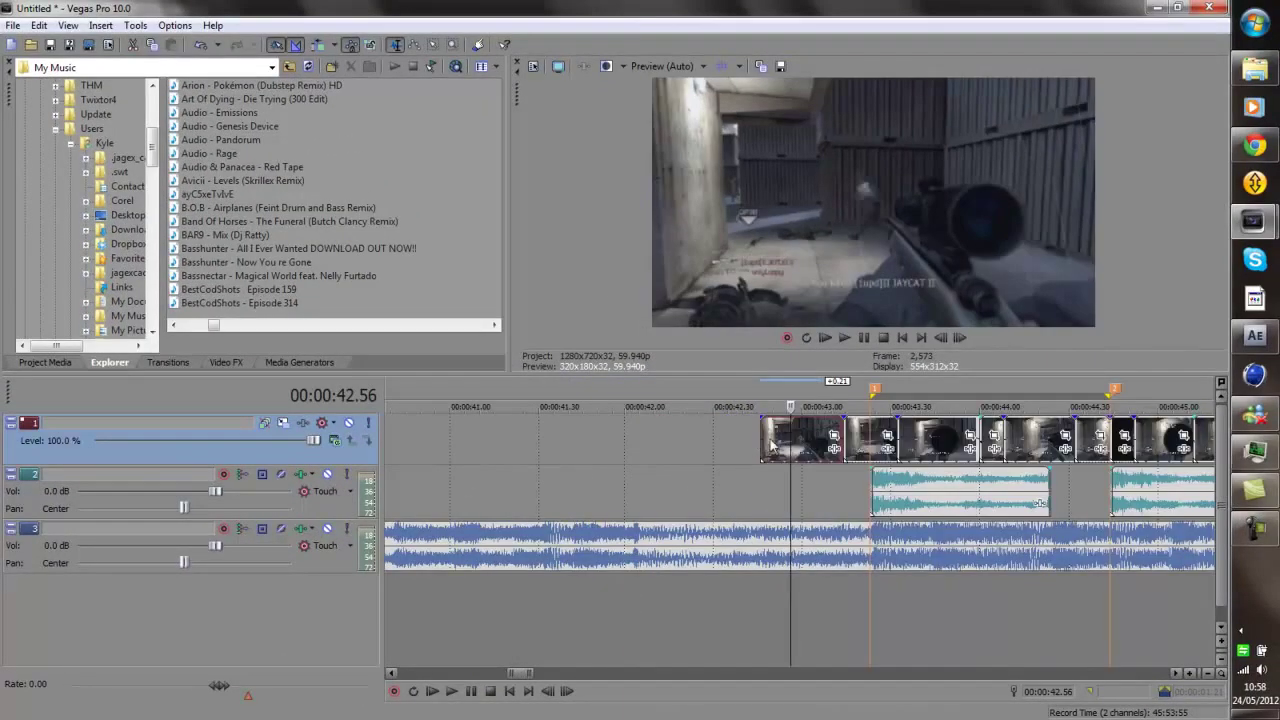
Play back the sequence from the start of the extended first video clip through the final shot.
{"action": "left_click", "coordinate": [770, 445]}
{"action": "left_click", "coordinate": [762, 440]}
{"action": "scroll", "coordinate": [763, 439], "scroll_direction": "down", "scroll_amount": 1}
{"action": "key", "text": "space"}
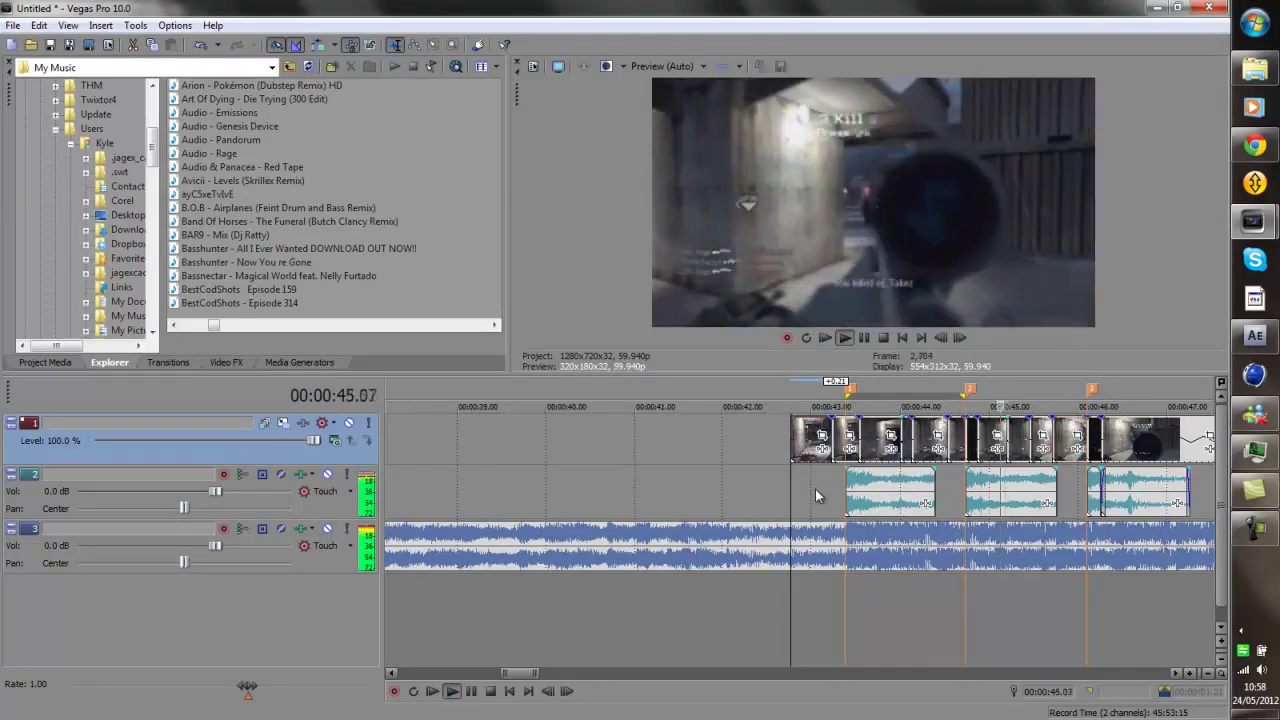
{"action": "scroll", "coordinate": [814, 493], "scroll_direction": "down", "scroll_amount": 2}
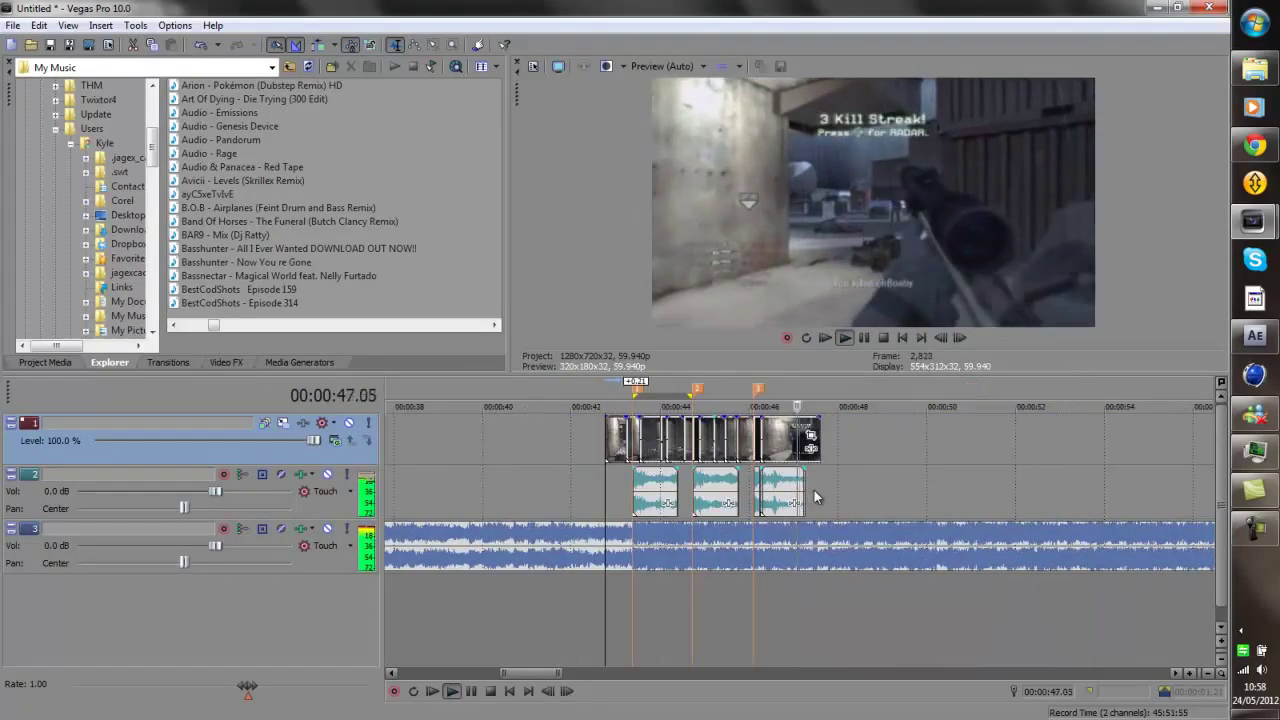
{"action": "key", "text": "space"}
Select the first gunshot audio piece at marker 1, placing the cursor at its start.
{"action": "left_click_drag", "start_coordinate": [630, 465], "coordinate": [631, 466]}
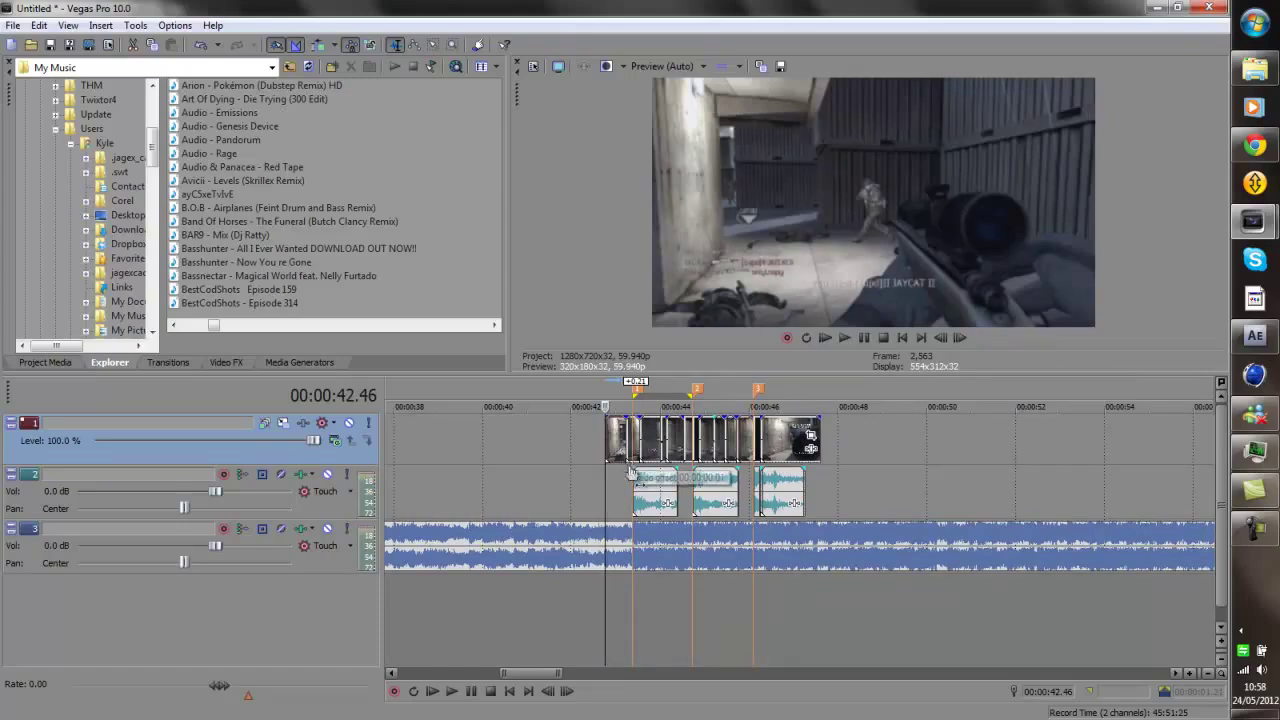
{"action": "scroll", "coordinate": [814, 493], "scroll_direction": "up", "scroll_amount": 2}
{"action": "left_click", "coordinate": [848, 487]}
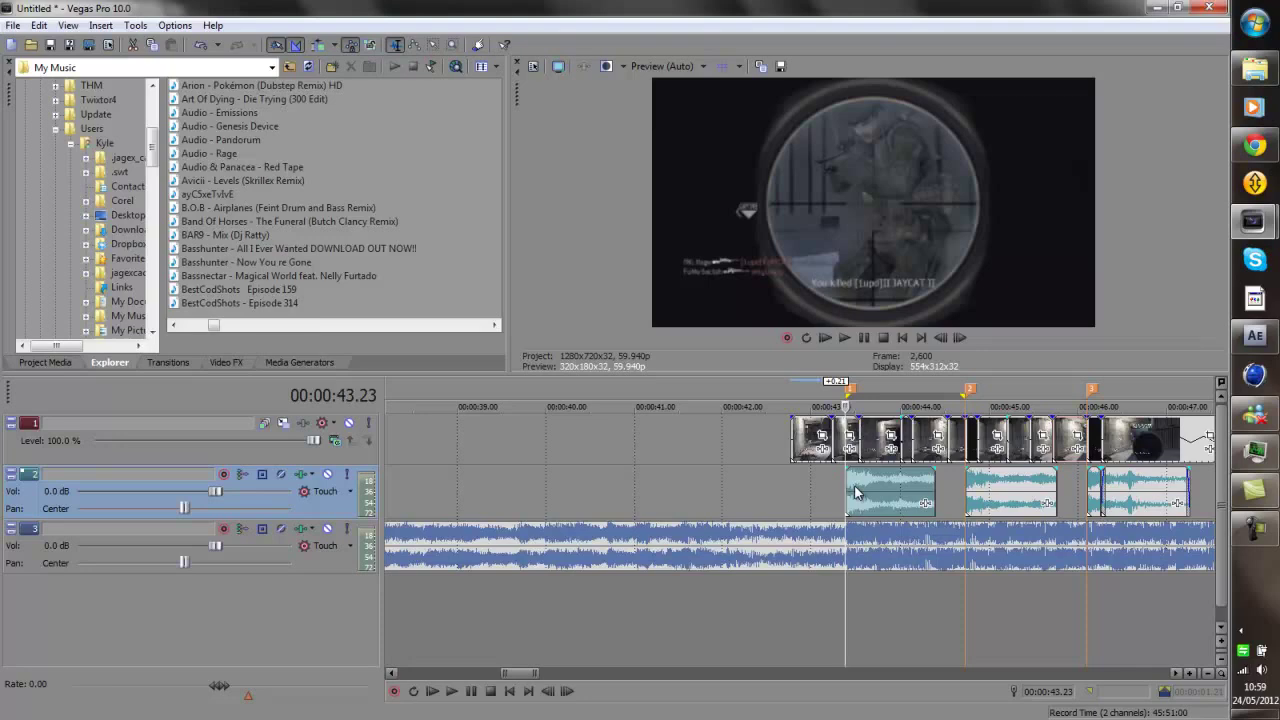
{"action": "scroll", "coordinate": [840, 492], "scroll_direction": "down", "scroll_amount": 2}
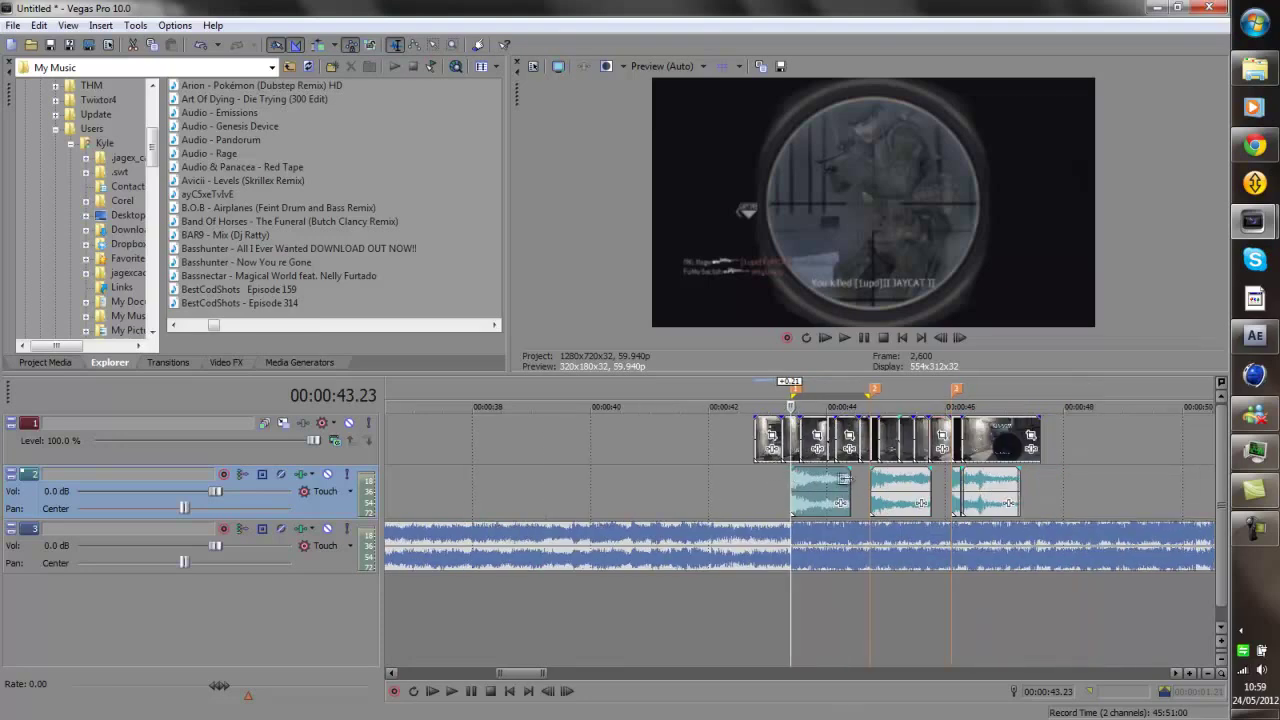